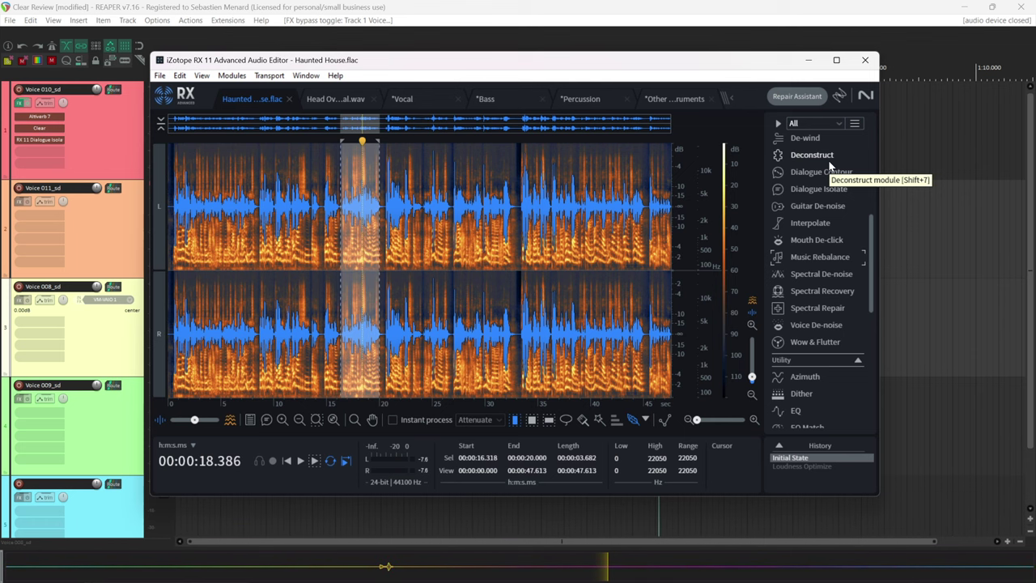
- Switch to the REAPER project and play the first clip on the Voice 010_sd track from about 3 seconds
left_click(809, 60)
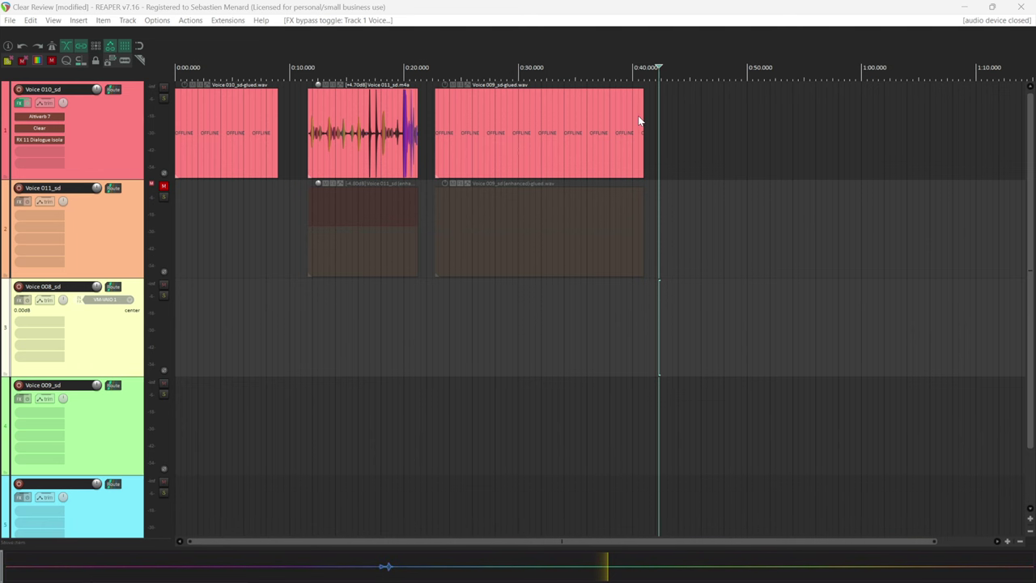
left_click(225, 229)
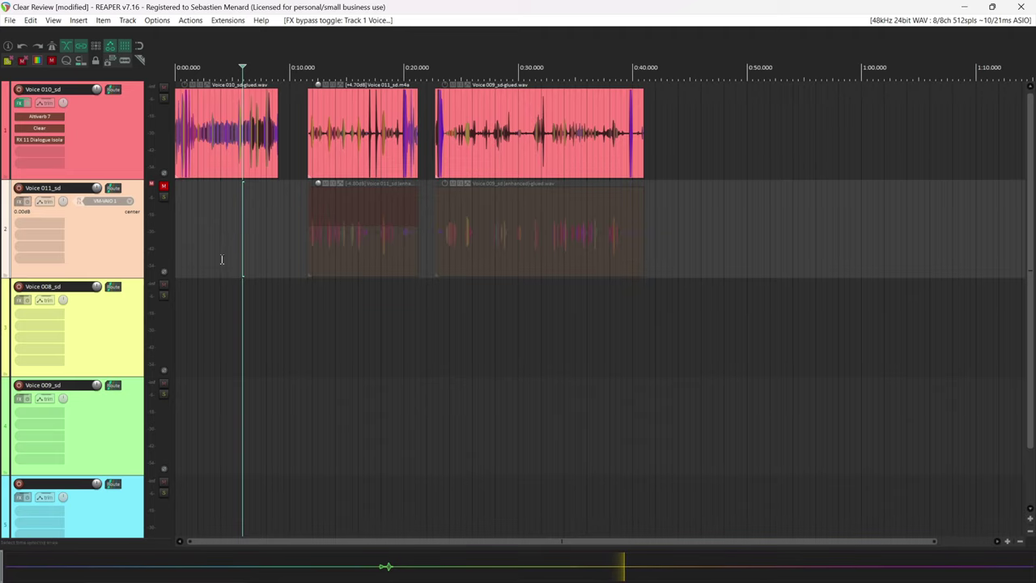
scroll(309, 244, "up", 6)
scroll(305, 228, "down", 4)
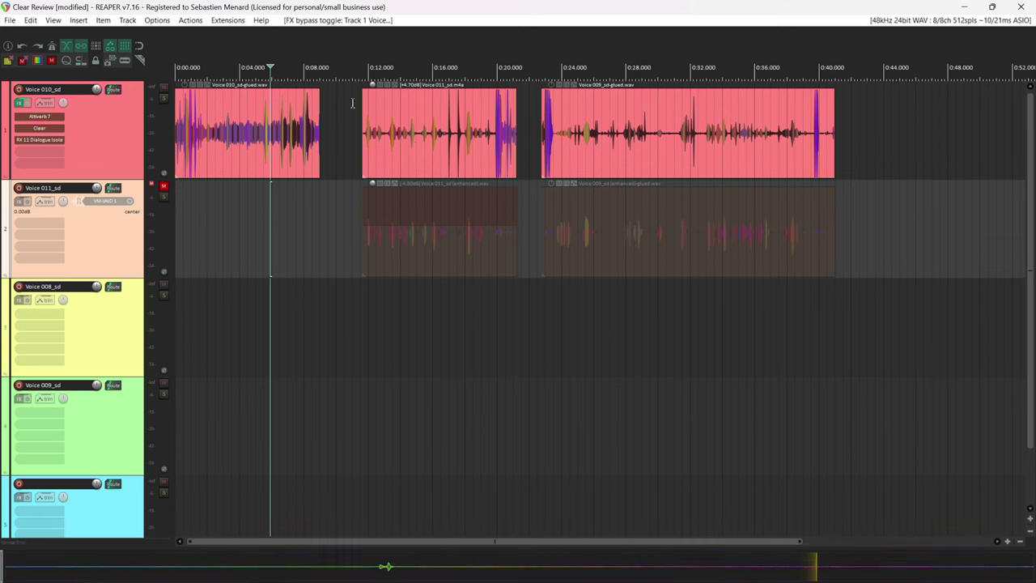
left_click(220, 200)
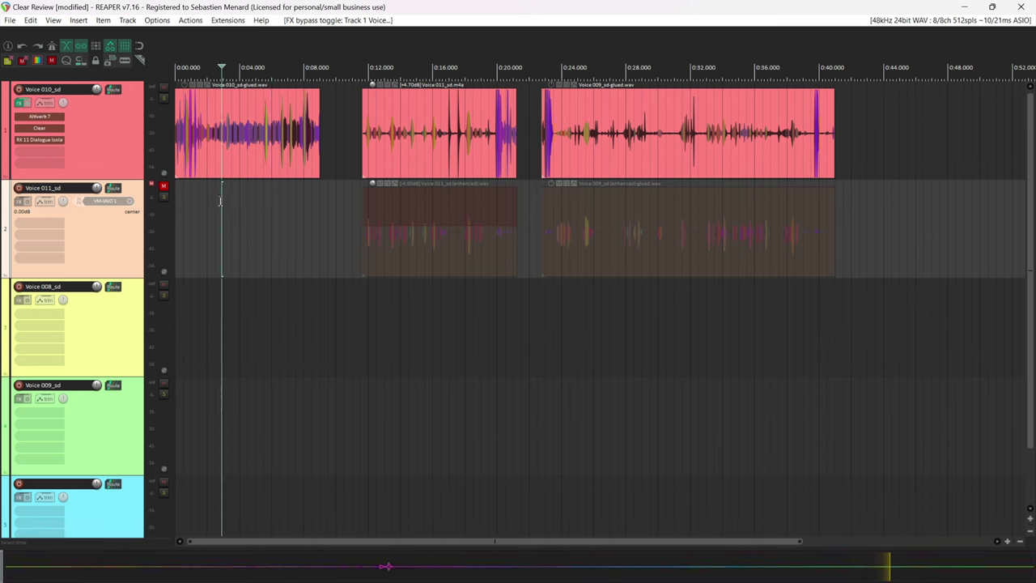
key("space")
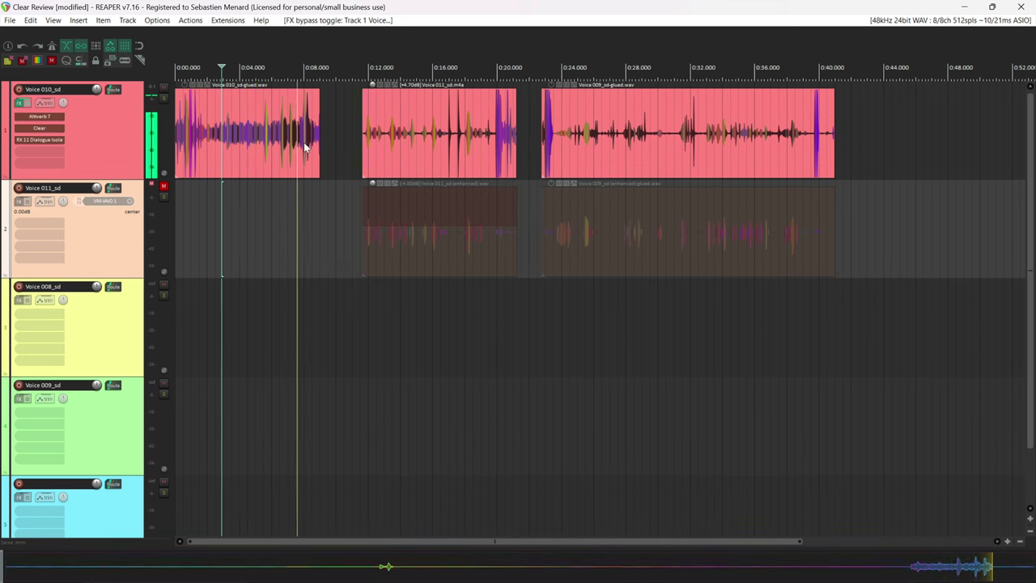
key("space")
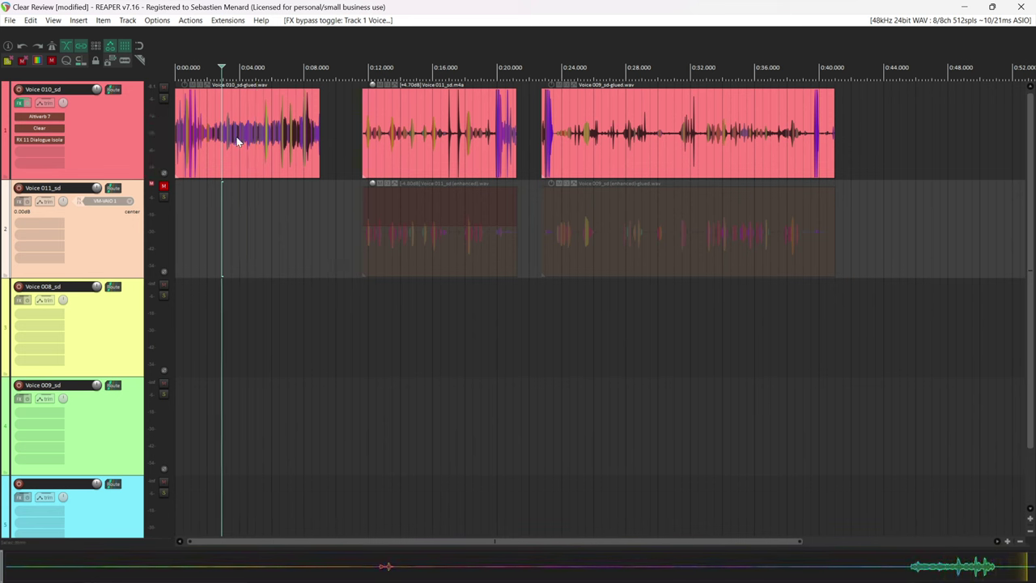
- Play the second clip on the Voice 010_sd track from about 13.5 seconds
left_click(393, 312)
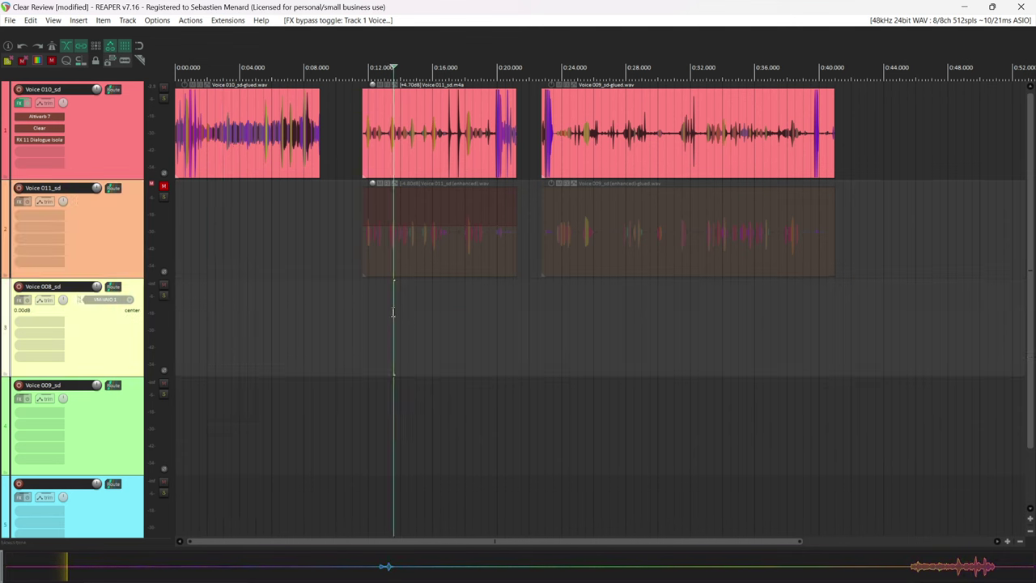
key("space")
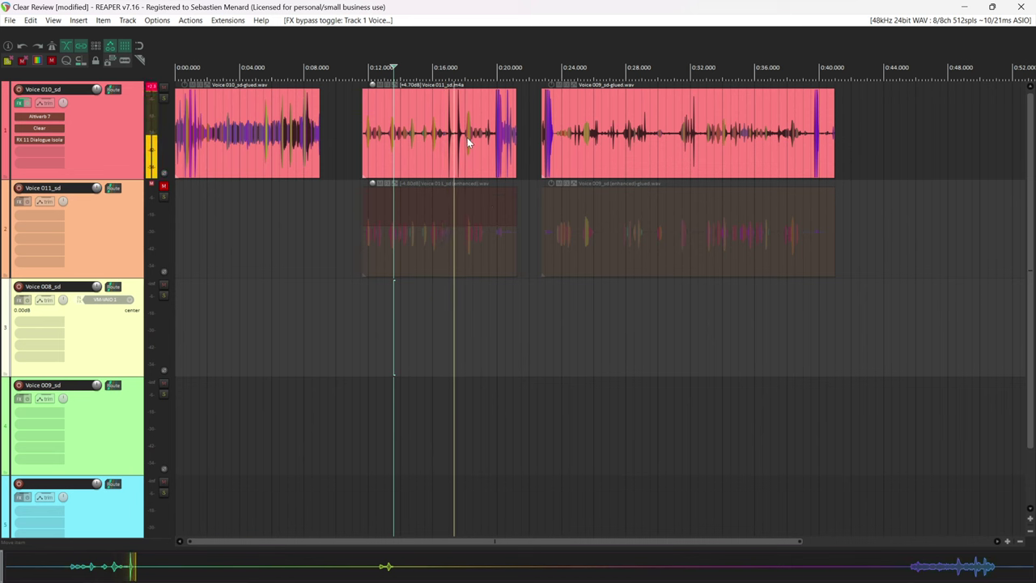
key("space")
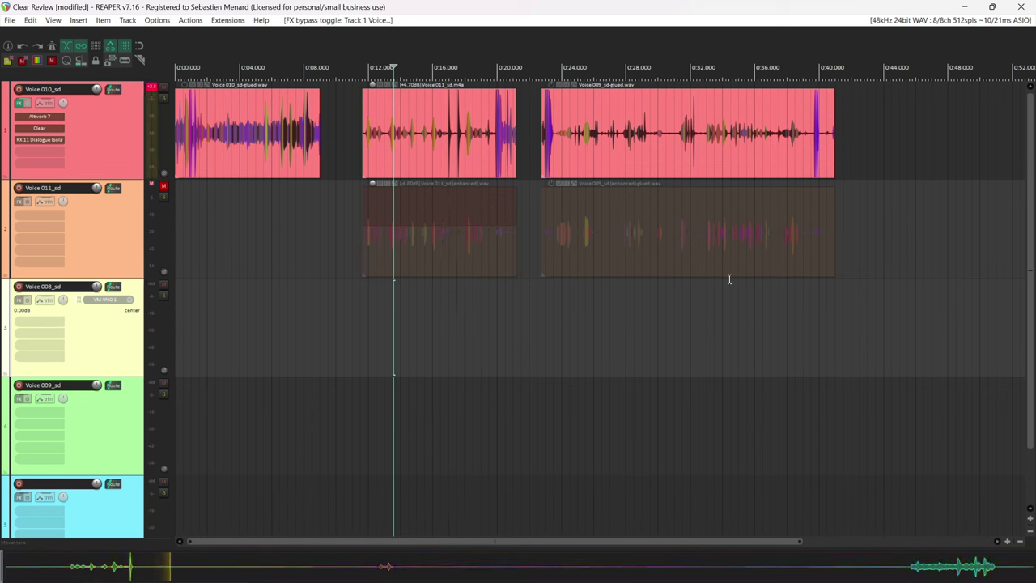
- Play the third clip on the Voice 010_sd track from just after its start
left_click(582, 306)
left_click(550, 311)
key("space")
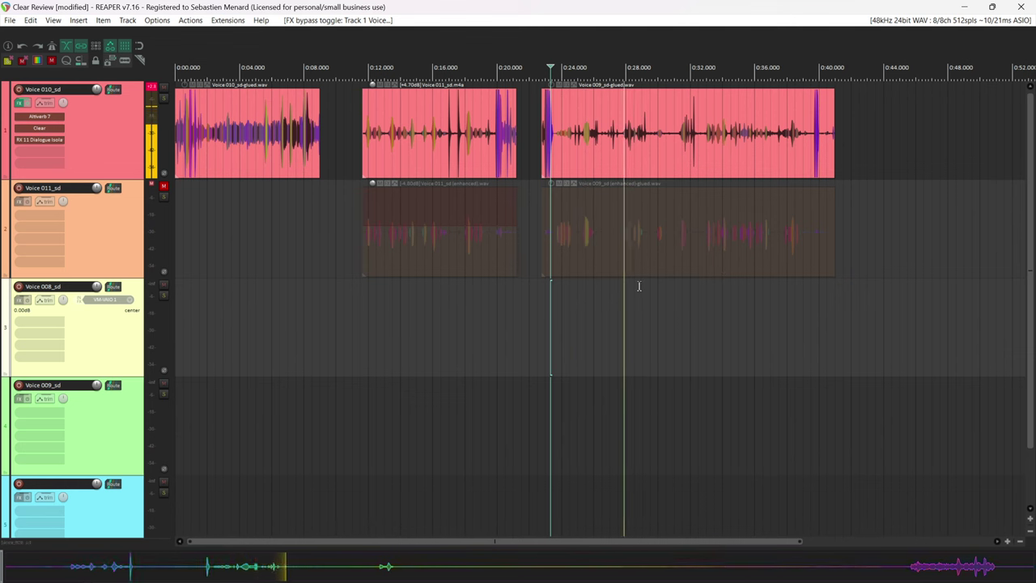
key("space")
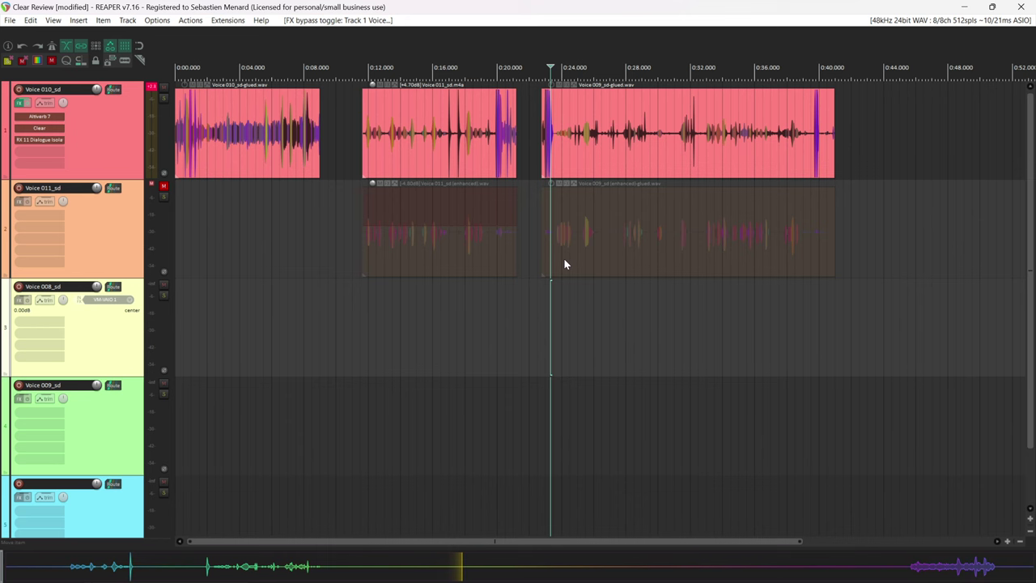
- Play the first clip again while toggling the Clear plugin's bypass to compare processed and unprocessed sound
left_click(219, 210)
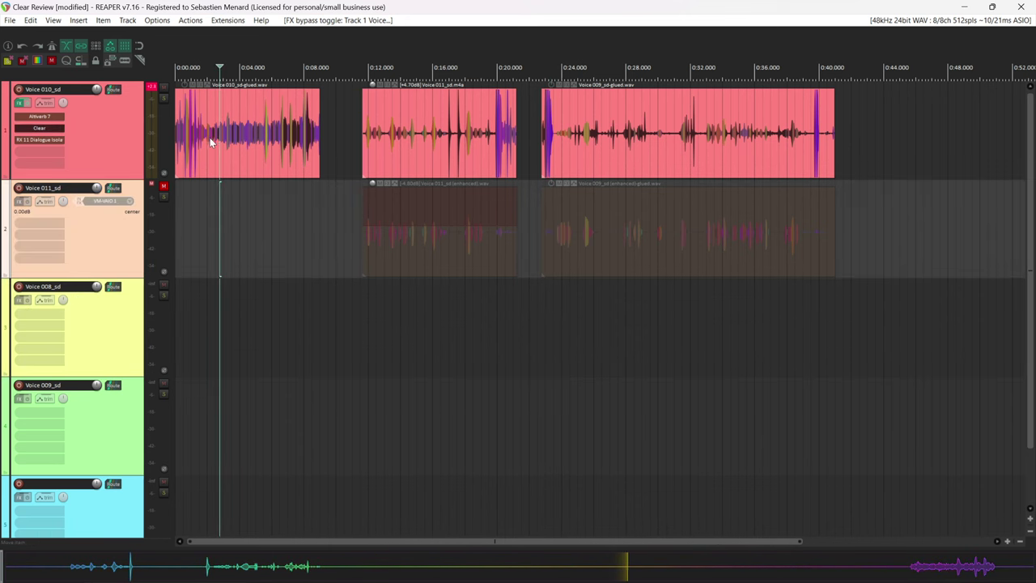
key("space")
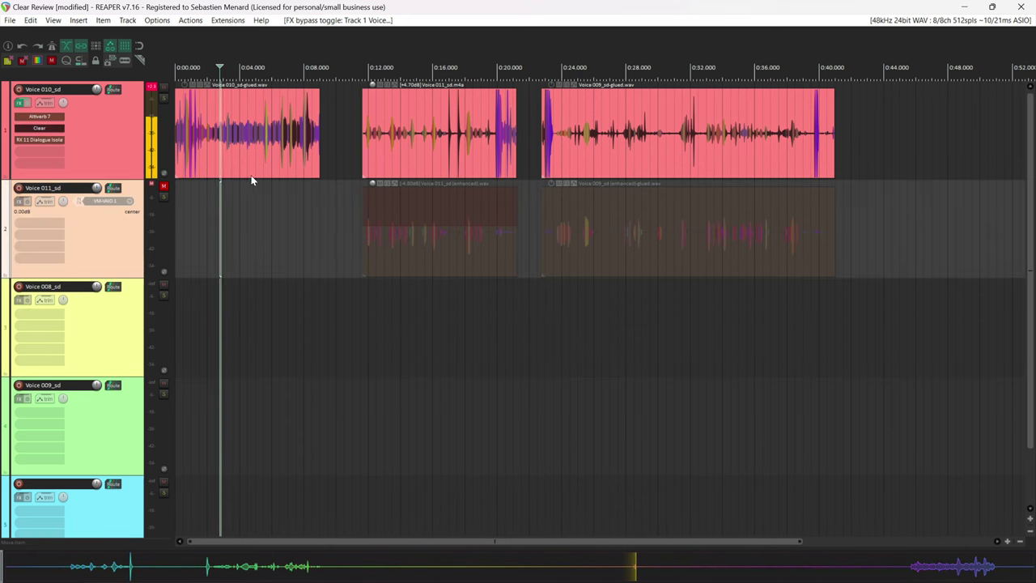
left_click(47, 130, "ctrl")
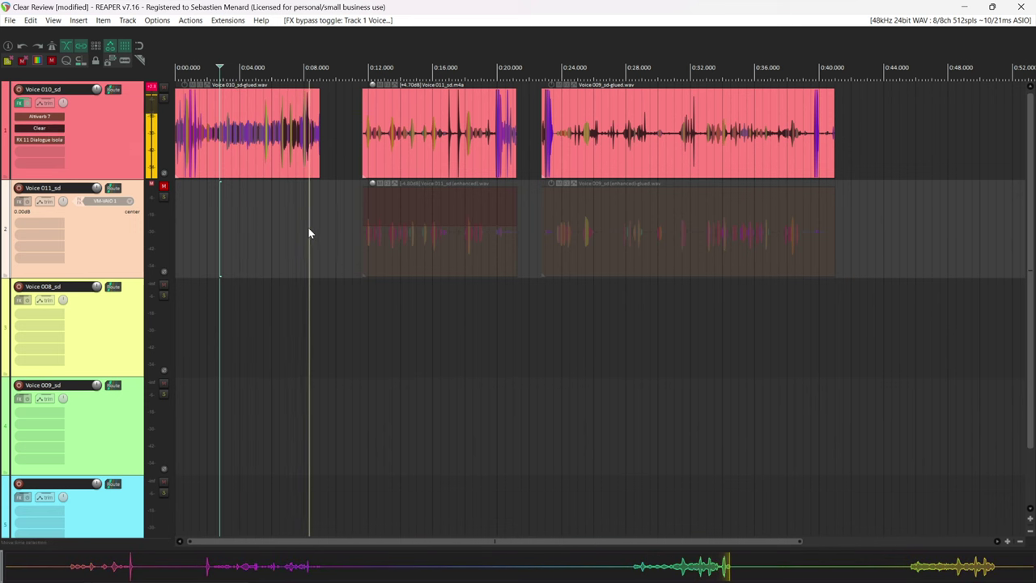
left_click(259, 217)
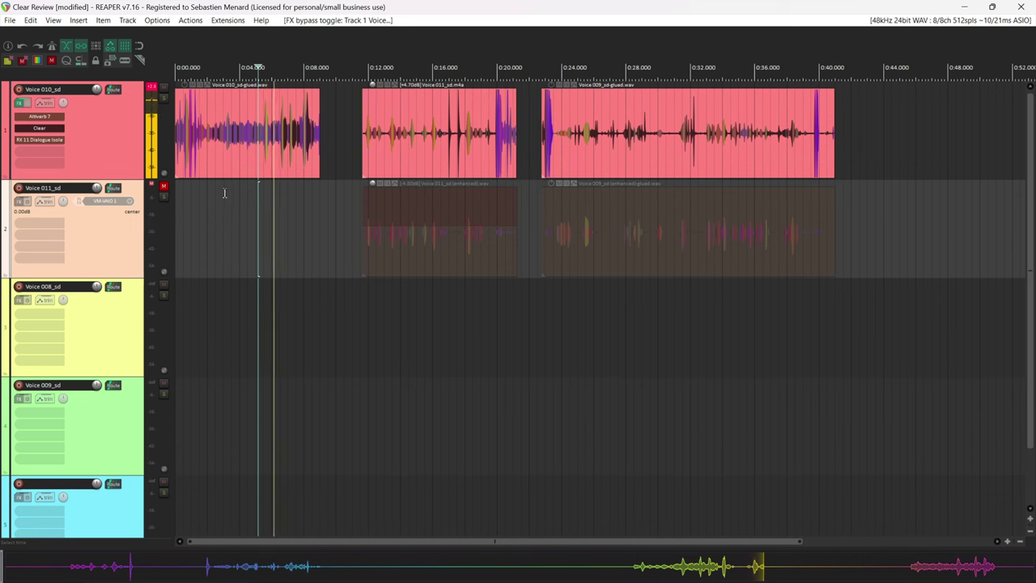
key("space")
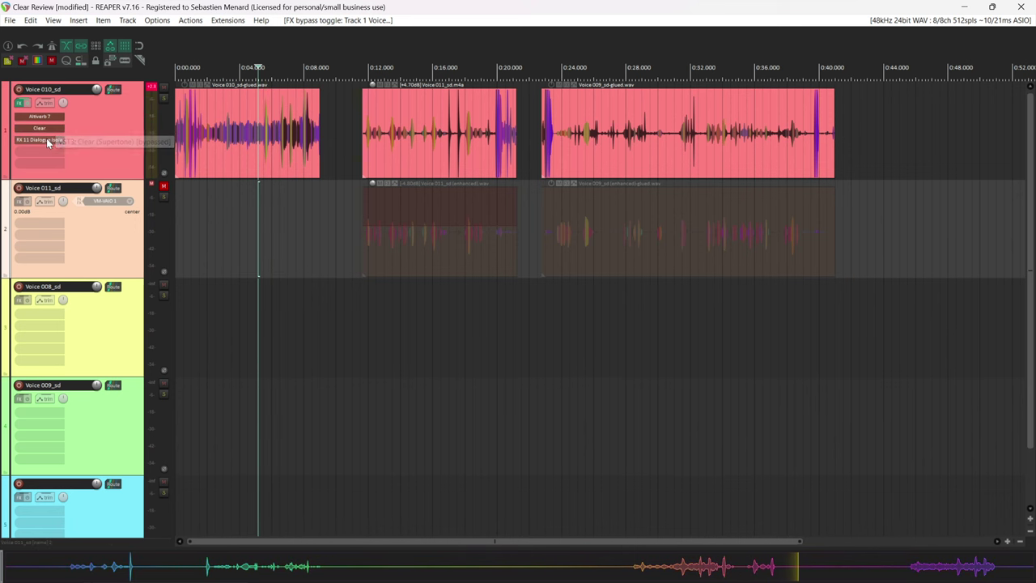
- Open RX 11 Dialogue Isolate on the first track and move the lowest band crossover to about 280 Hz, leaving the multiband view collapsed
left_click(45, 139)
left_click_drag(649, 217, 504, 106)
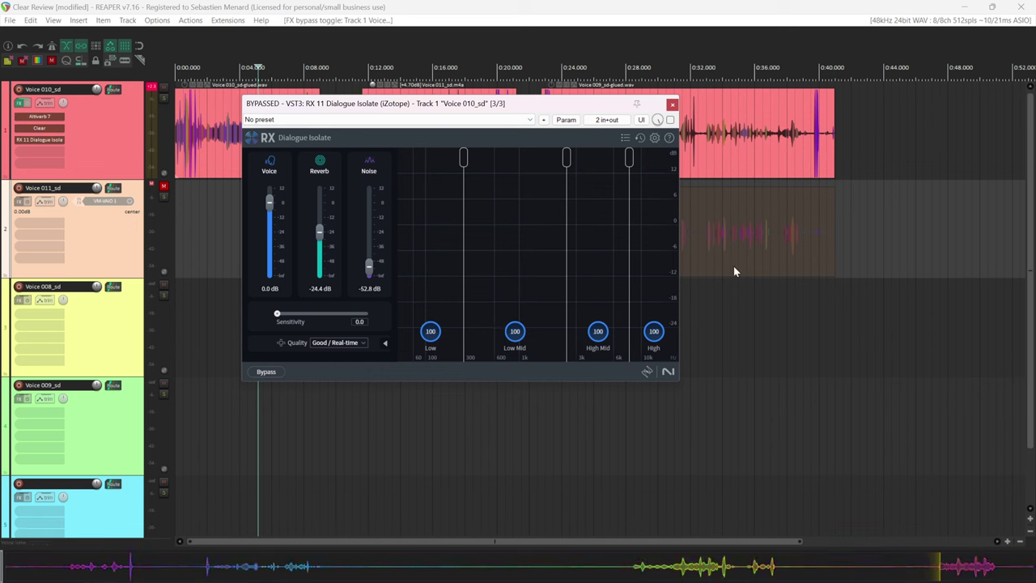
left_click(385, 344)
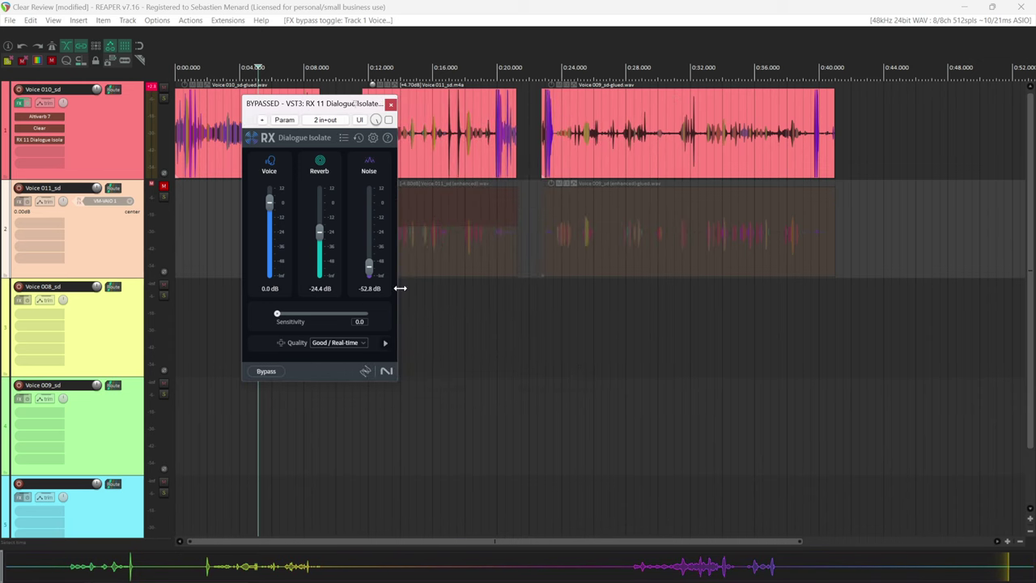
left_click(385, 345)
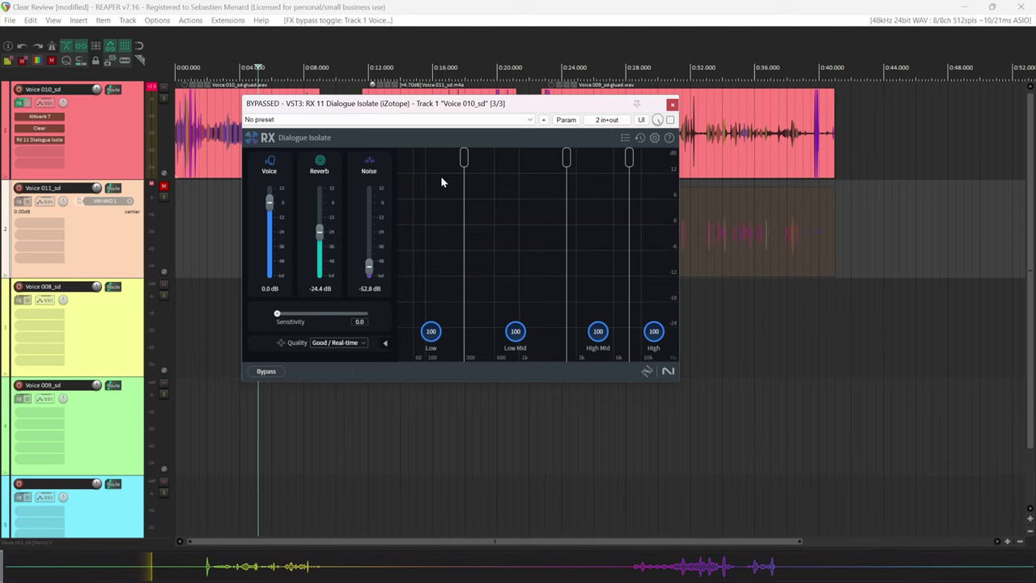
mouse_move(465, 157)
left_mouse_down()
mouse_move(449, 157)
mouse_move(499, 157)
mouse_move(463, 160)
left_mouse_up()
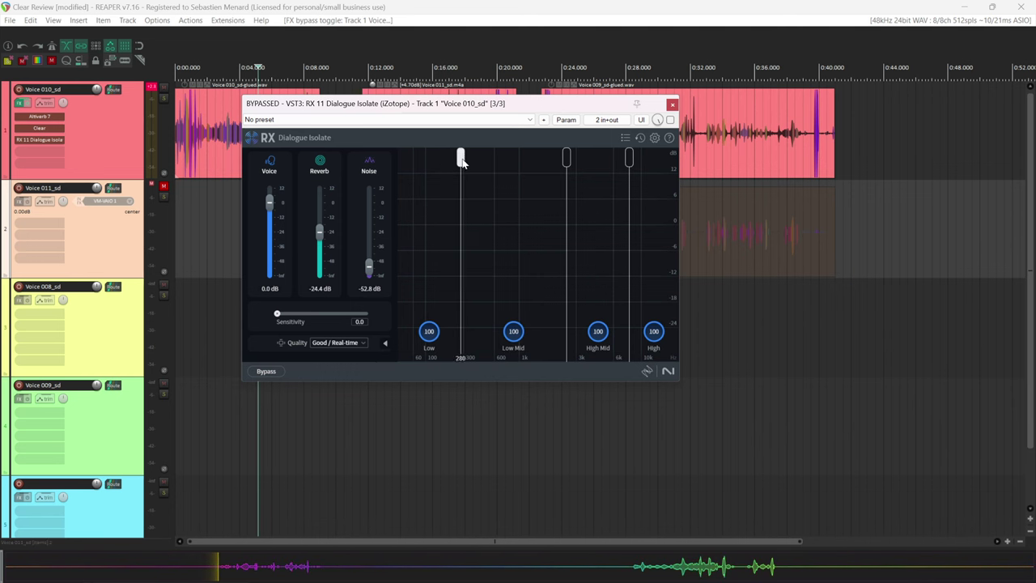
left_click(387, 343)
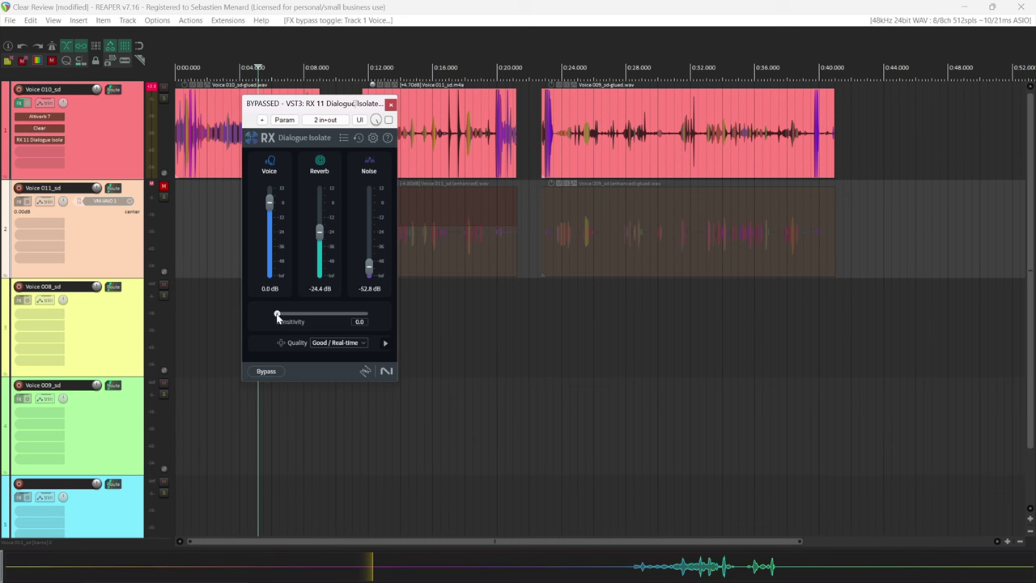
- Keep Dialogue Isolate's quality at Good / Real-time and lower its Noise level to -Inf dB
left_click(361, 342)
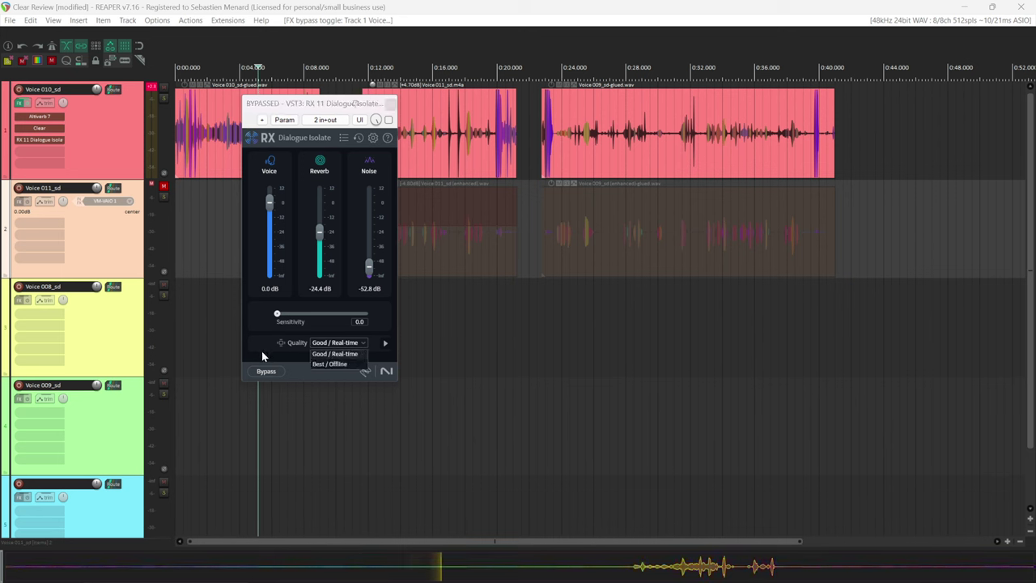
left_click(333, 355)
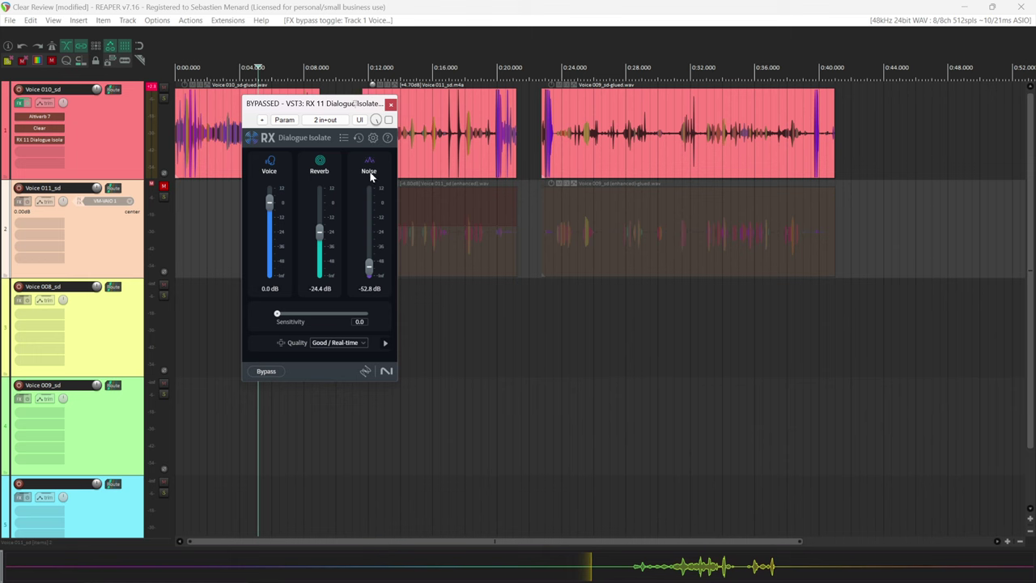
left_click_drag(369, 266, 370, 283)
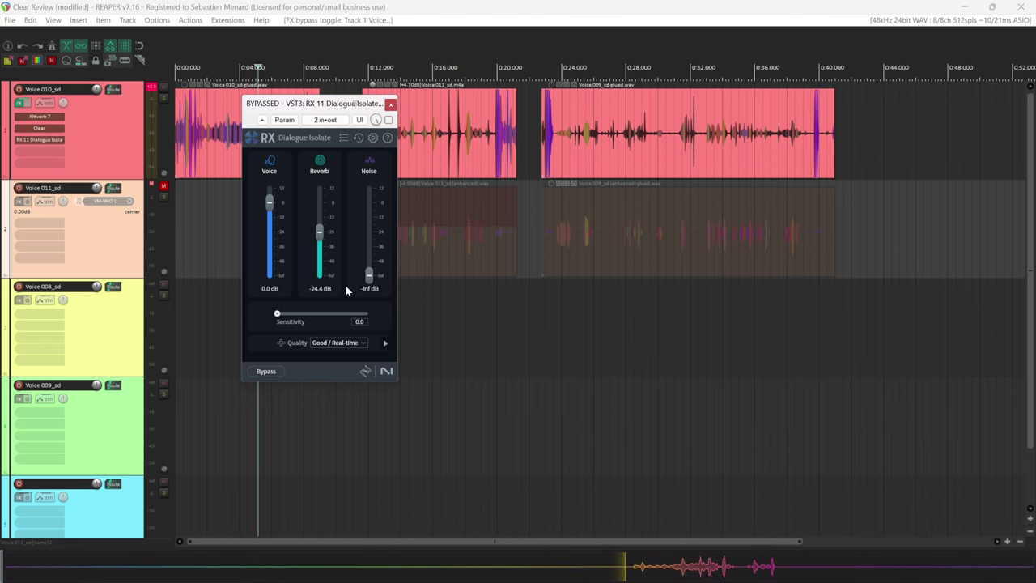
left_click_drag(295, 103, 344, 151)
- Play the first clip from about 2 seconds with RX 11 Dialogue Isolate enabled
left_click(207, 217)
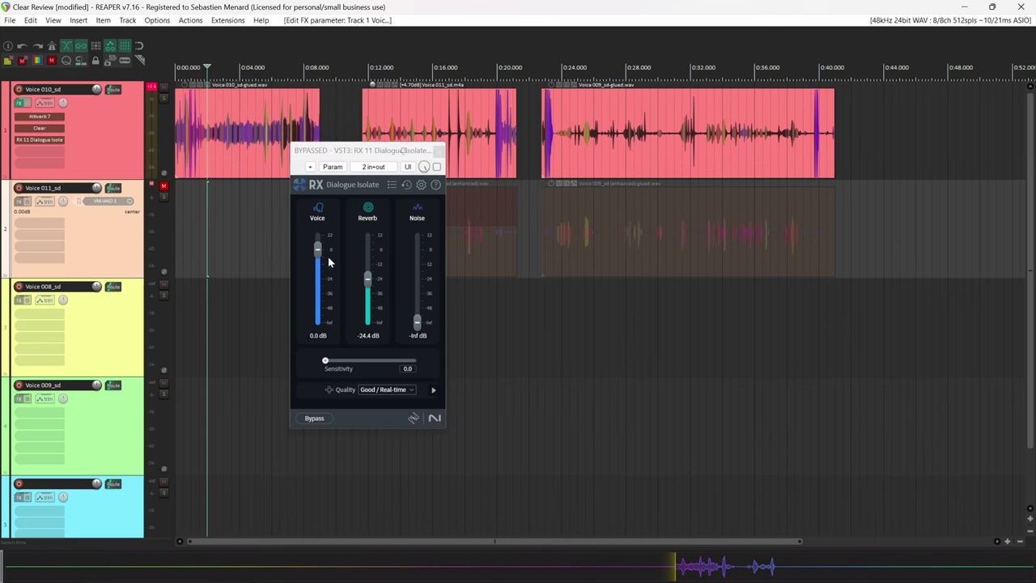
key("space")
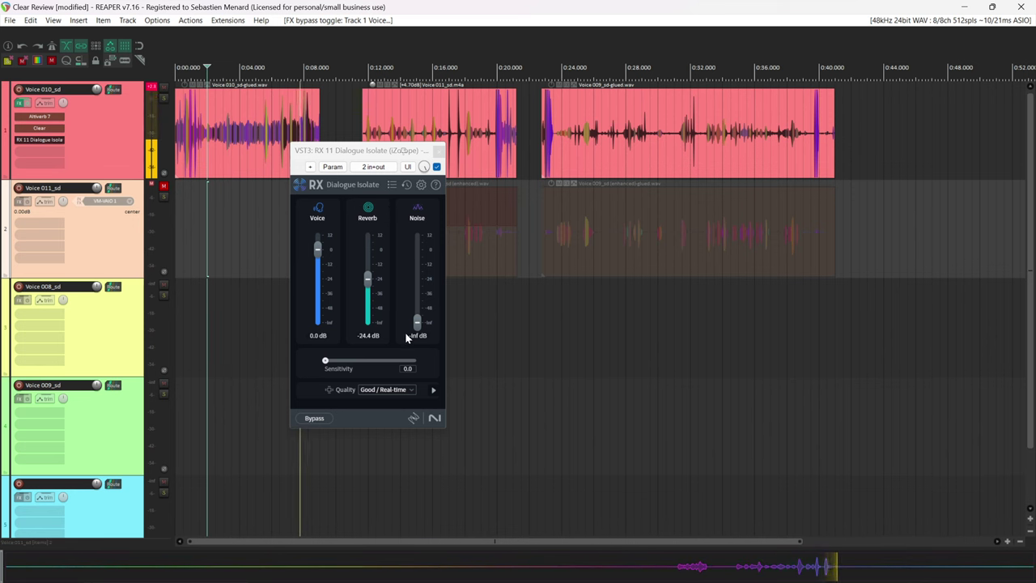
key("space")
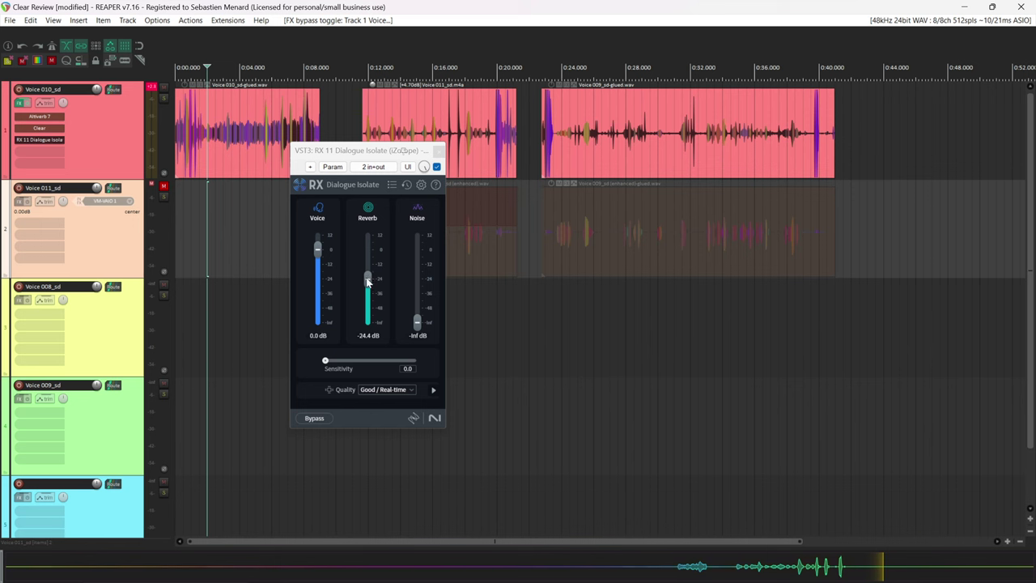
- Raise Dialogue Isolate's Reverb level to 0.0 dB and play the first clip with it
left_click_drag(368, 281, 369, 247)
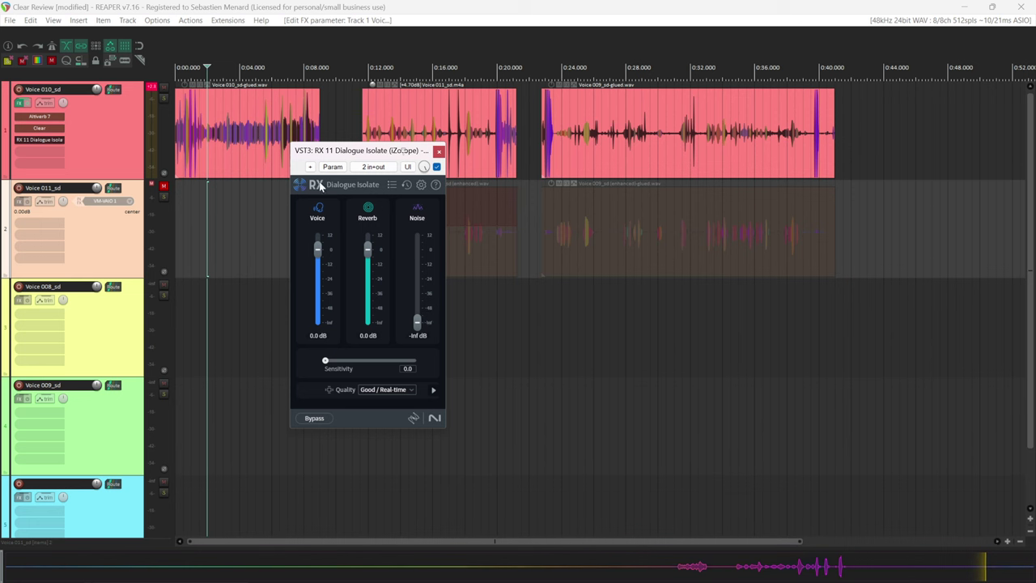
key("space")
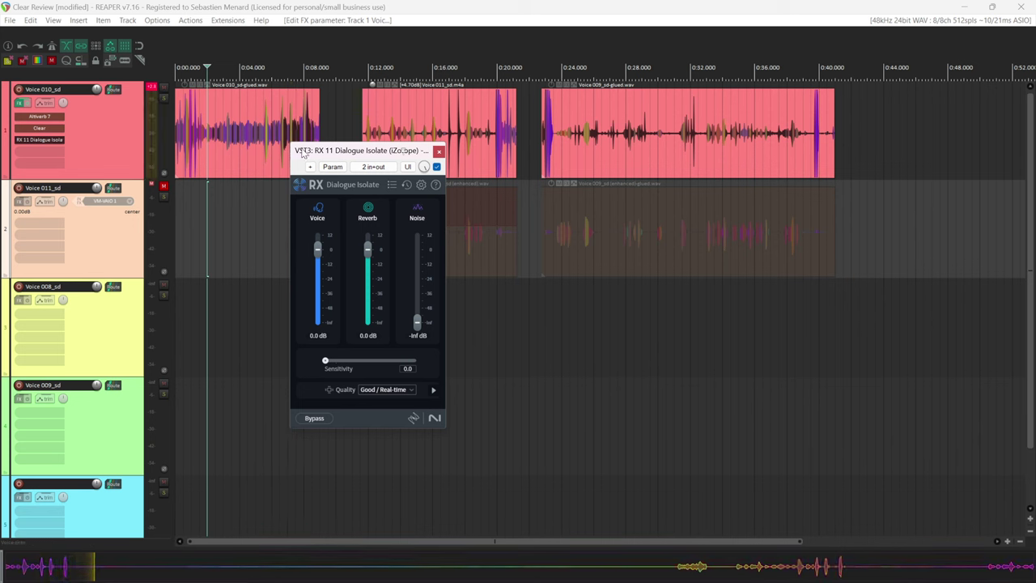
- Try higher Sensitivity values in Dialogue Isolate during playback and settle on 5.0
left_click_drag(326, 362, 376, 368)
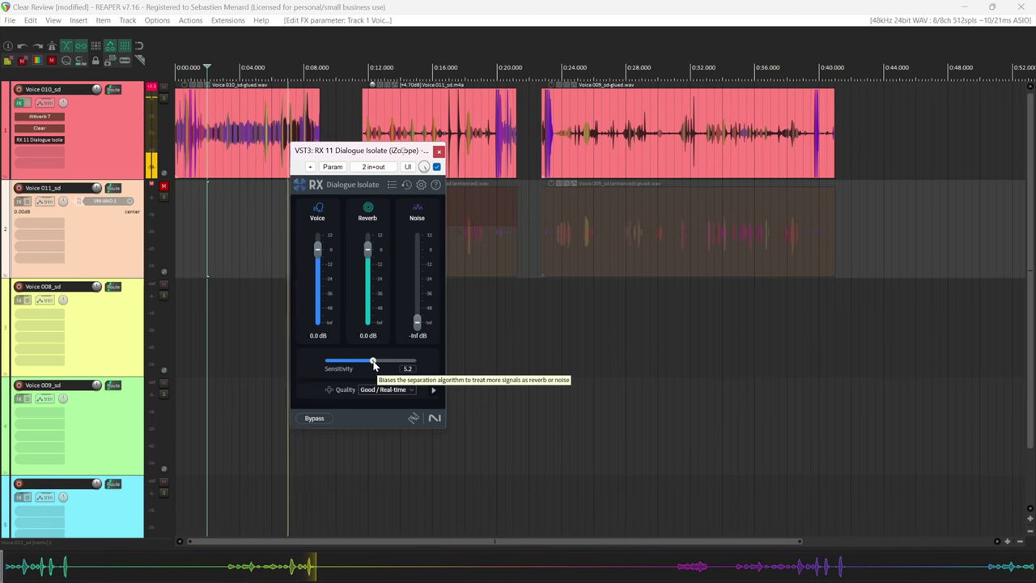
left_click_drag(374, 366, 406, 366)
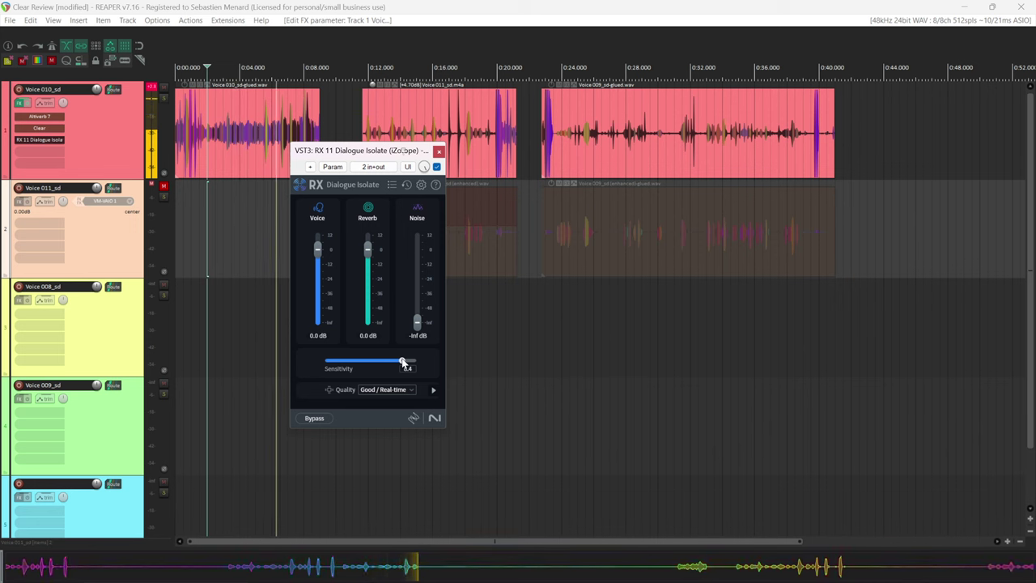
left_click_drag(402, 363, 372, 364)
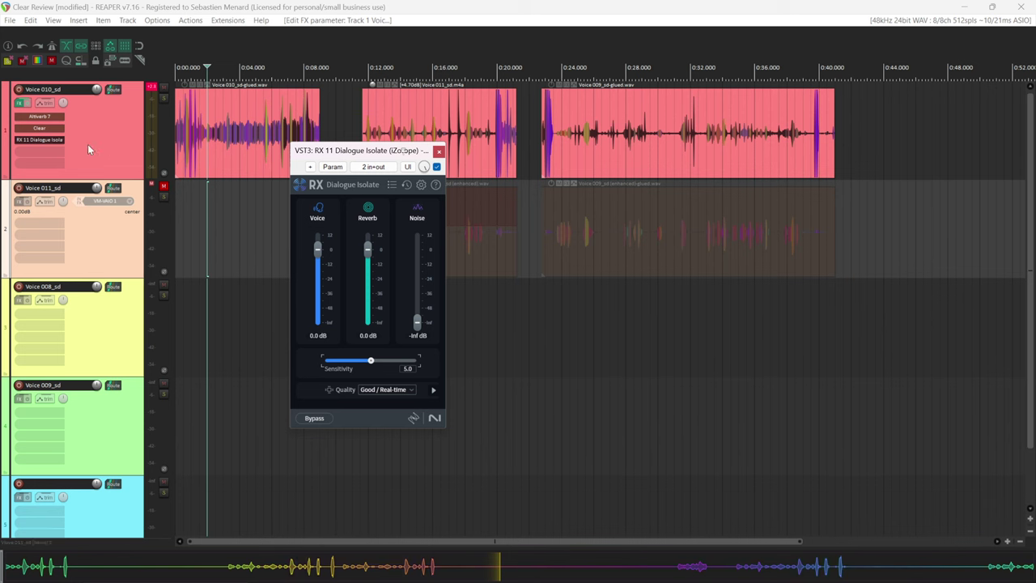
- Play the first clip while toggling Clear and RX 11 Dialogue Isolate on and off to compare them with the unprocessed voice
left_click(50, 139, "shift")
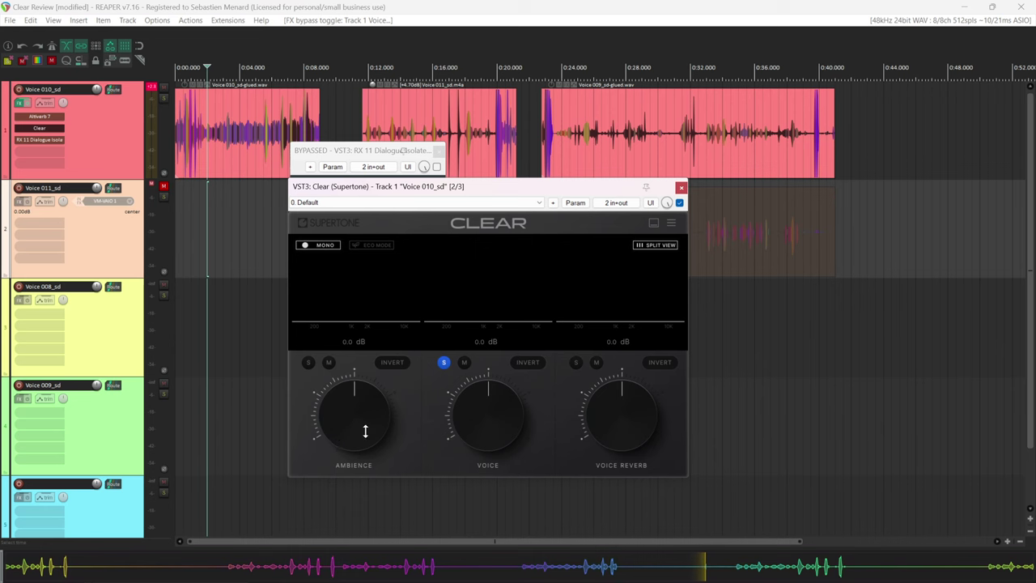
left_click(681, 187)
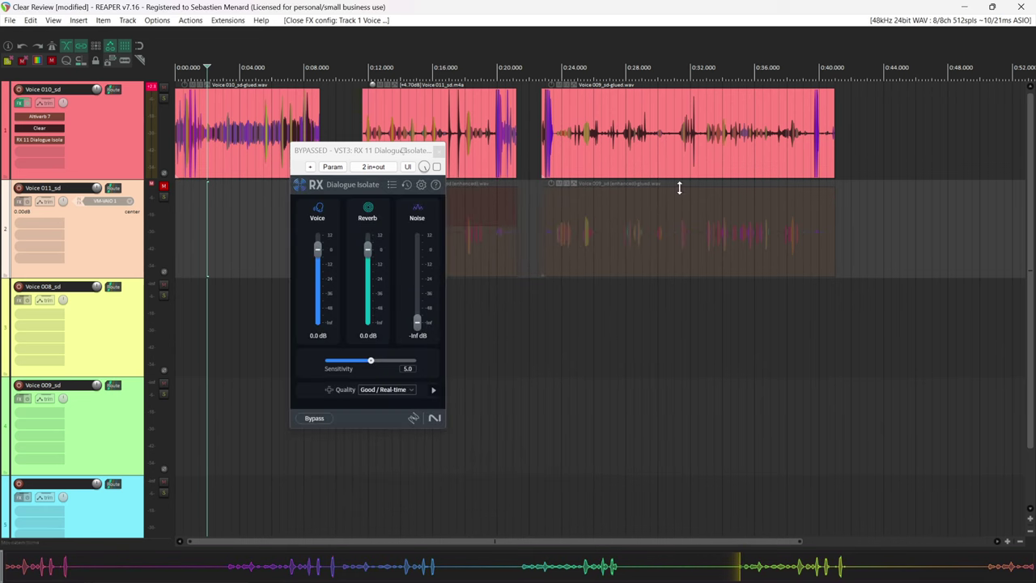
key("space")
left_click(56, 130, "shift")
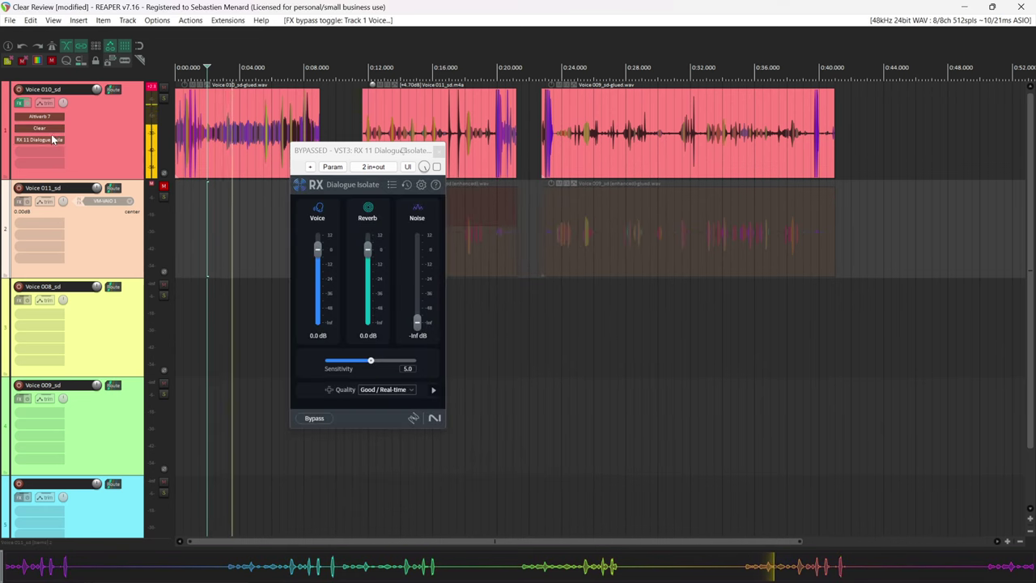
left_click(54, 140, "shift")
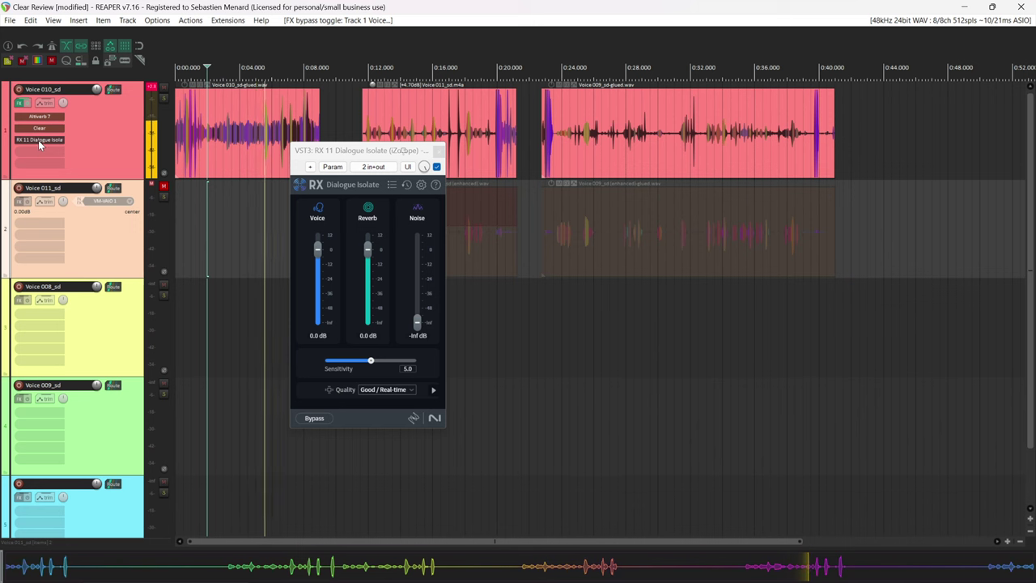
left_click(39, 140, "shift")
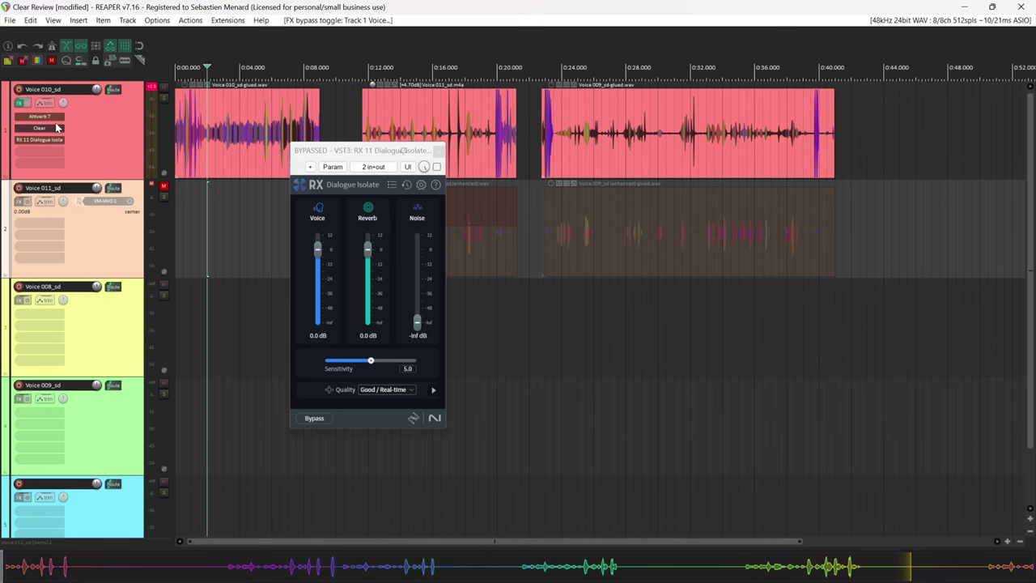
- Set Dialogue Isolate's quality to Best / Offline and play the first clip with it from about 2 seconds
left_click(392, 387)
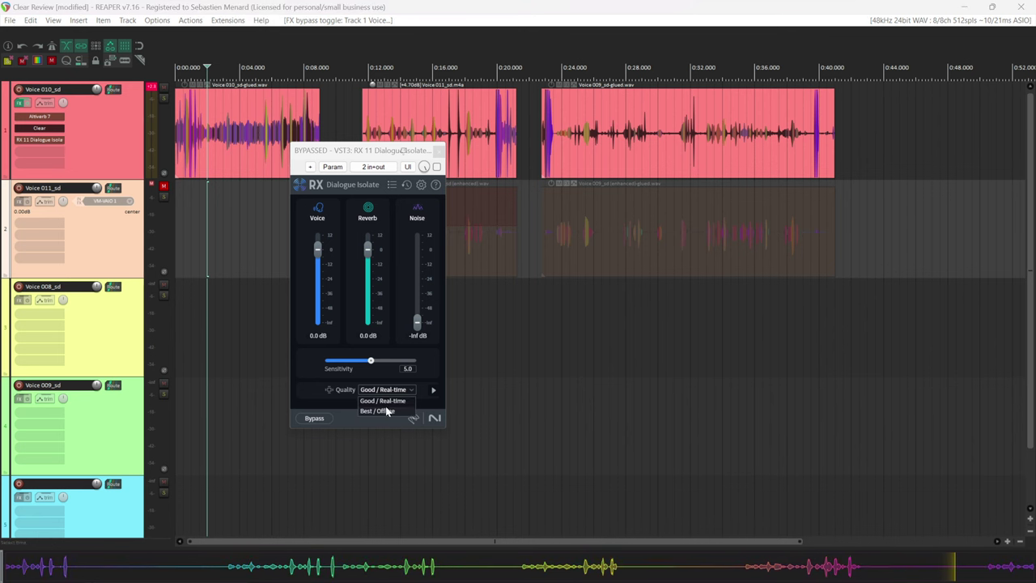
left_click(374, 411)
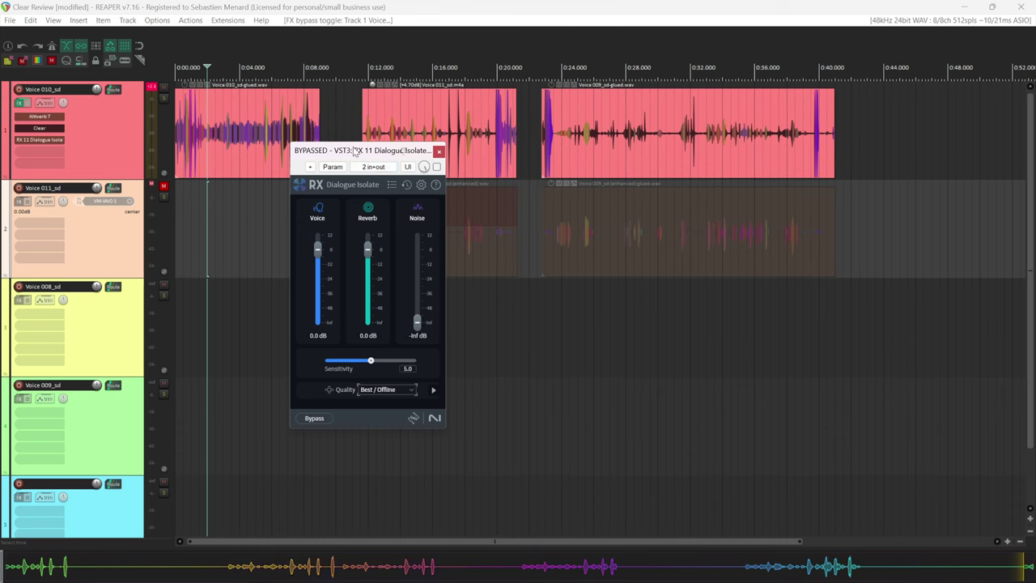
left_click_drag(352, 148, 343, 291)
left_click(212, 216)
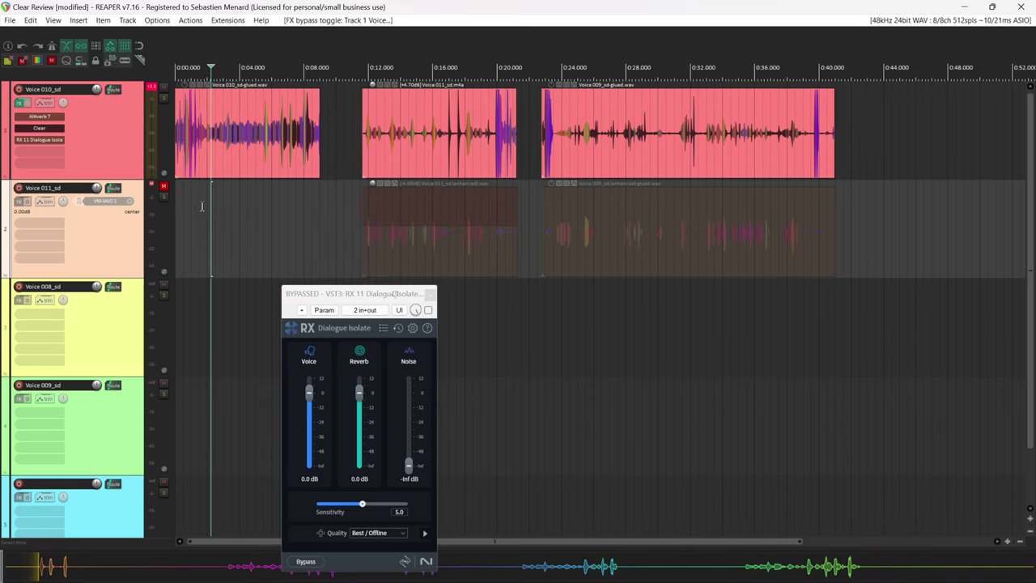
left_click(203, 208)
key("space")
left_click_drag(380, 293, 406, 194)
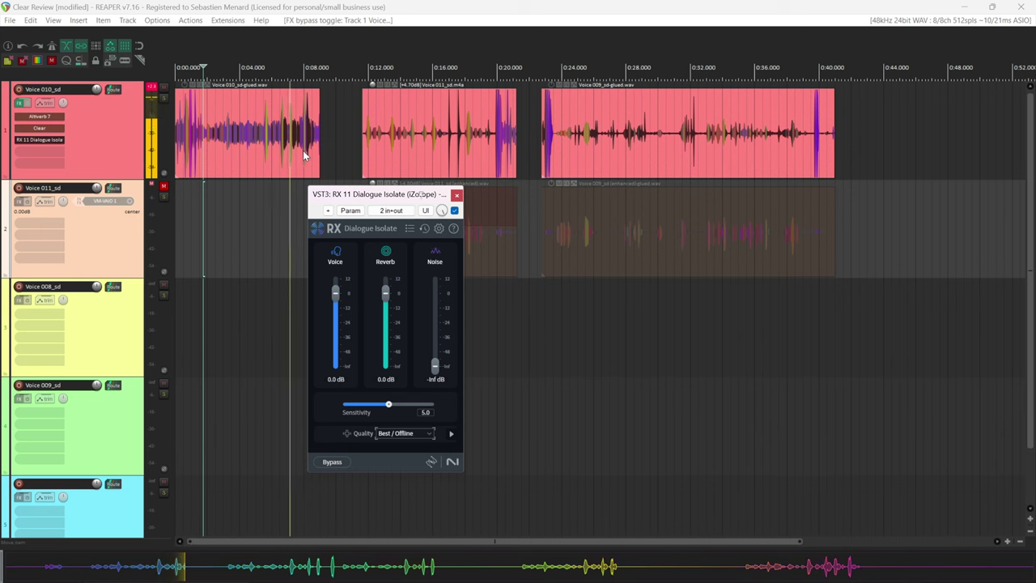
key("space")
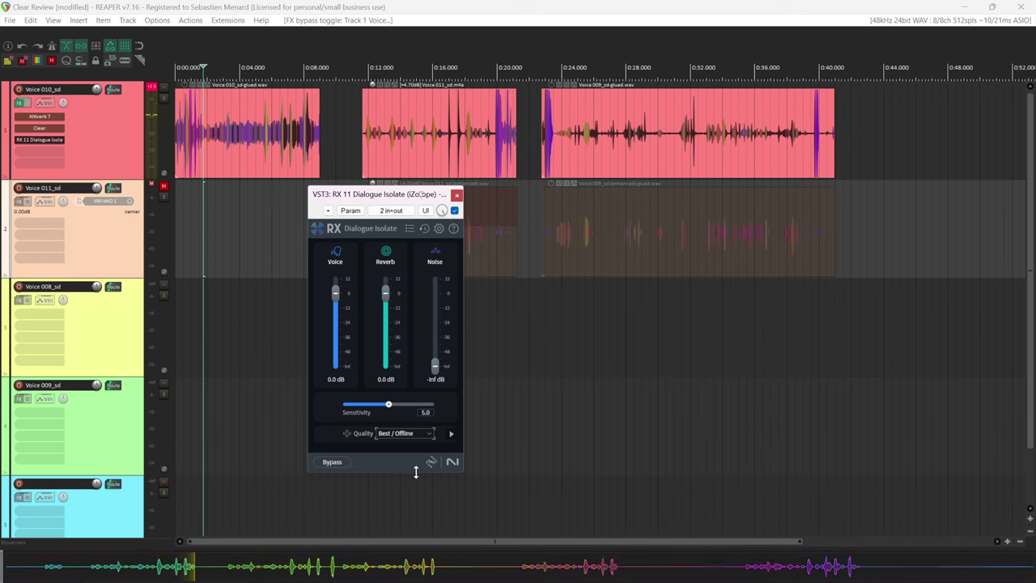
- Bypass Dialogue Isolate, play the first clip through Clear instead, and close the Dialogue Isolate window
left_click(57, 140, "shift")
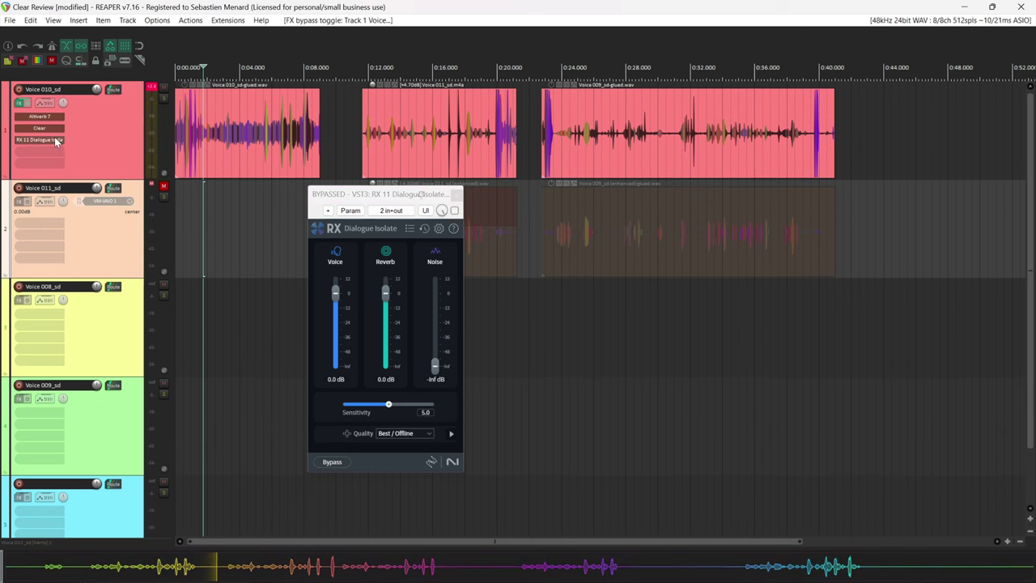
left_click(55, 129, "shift")
key("space")
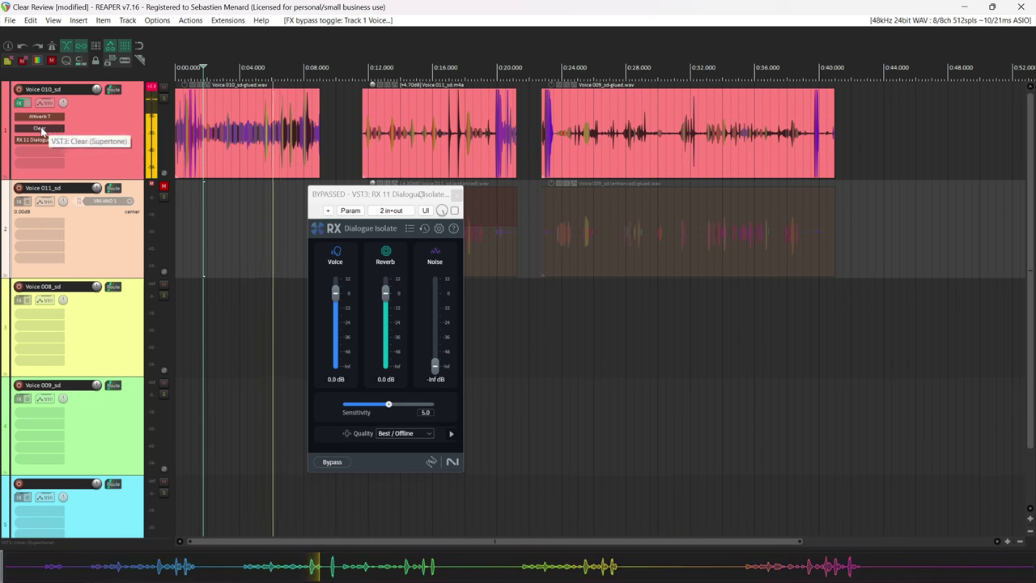
key("space")
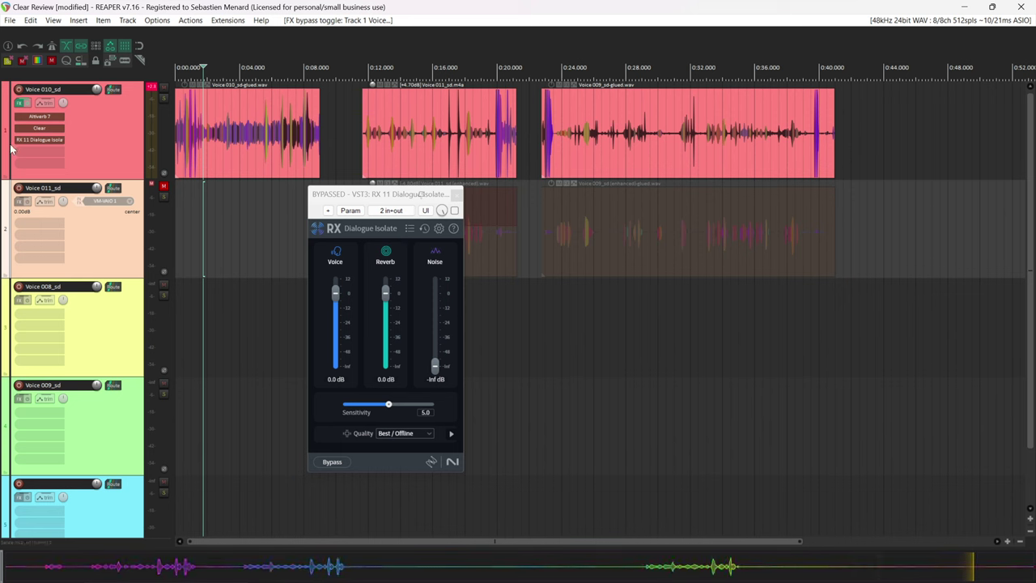
left_click(458, 197)
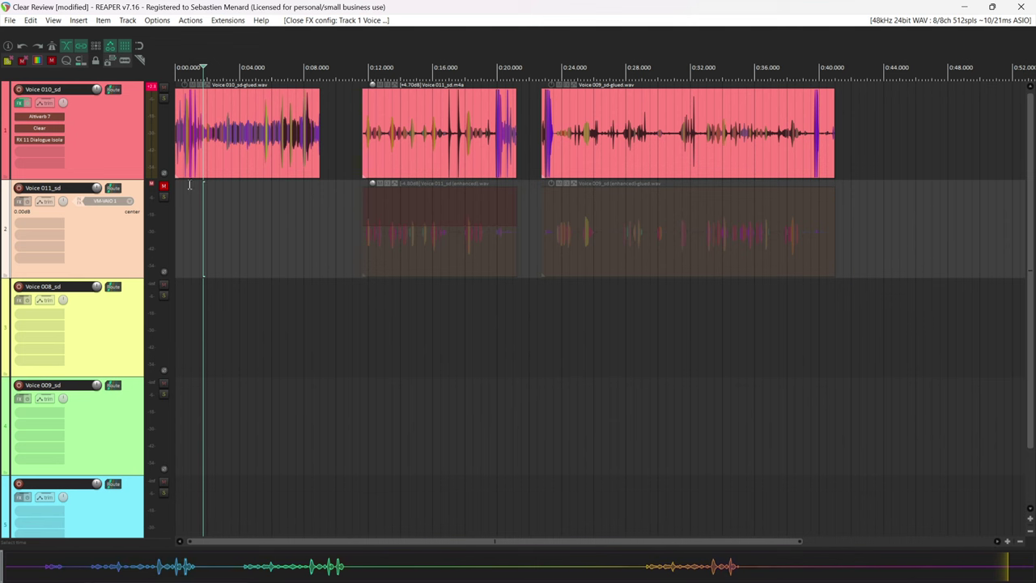
- Swap the mutes of the first two tracks to show the enhanced clips, and restore the original mutes
left_click(164, 86)
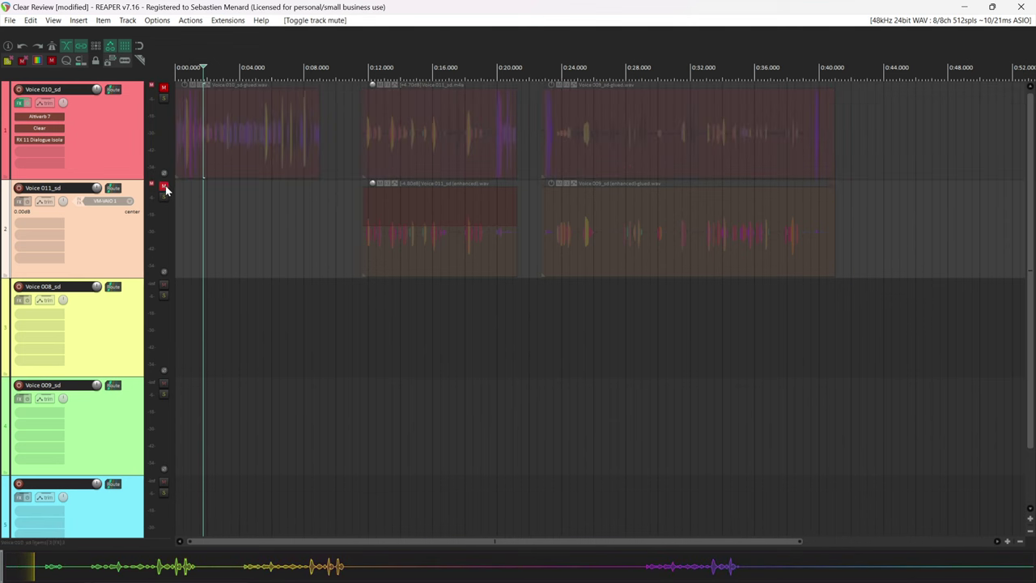
left_click(164, 187)
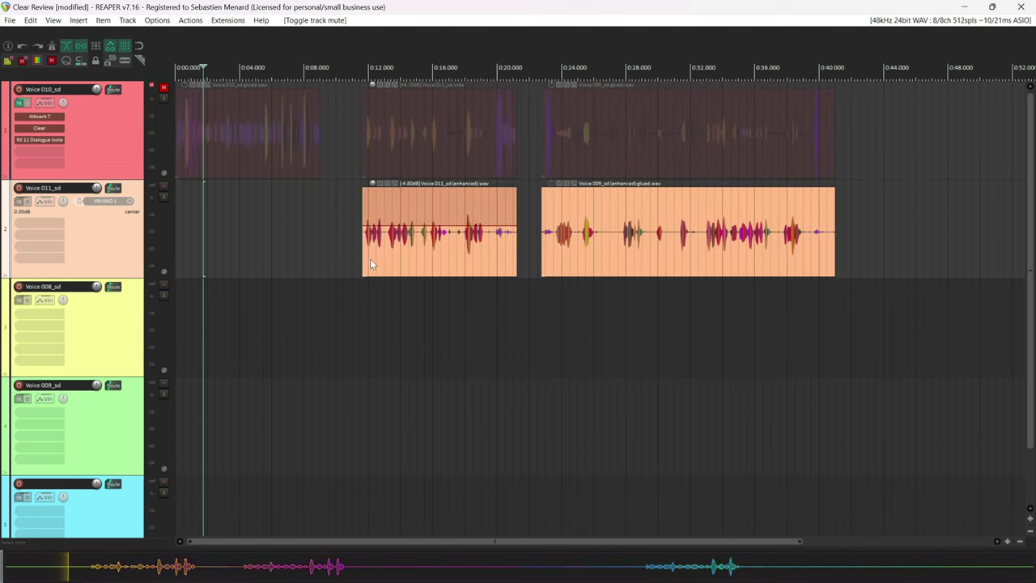
left_click(164, 87)
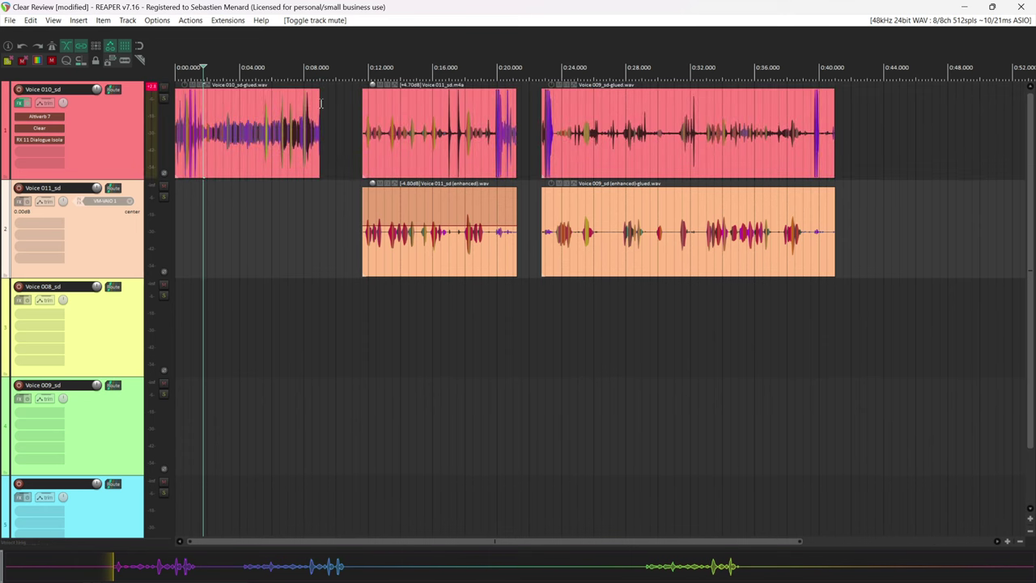
left_click(163, 187)
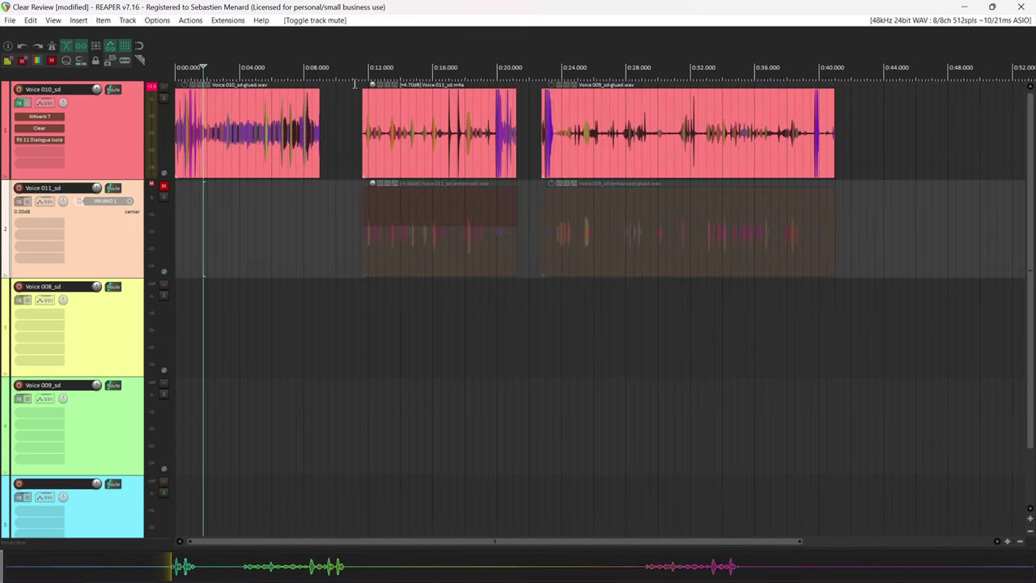
- Play the unprocessed second clip on track 1, and its enhanced version from the start with track 2 soloed
left_click(380, 67)
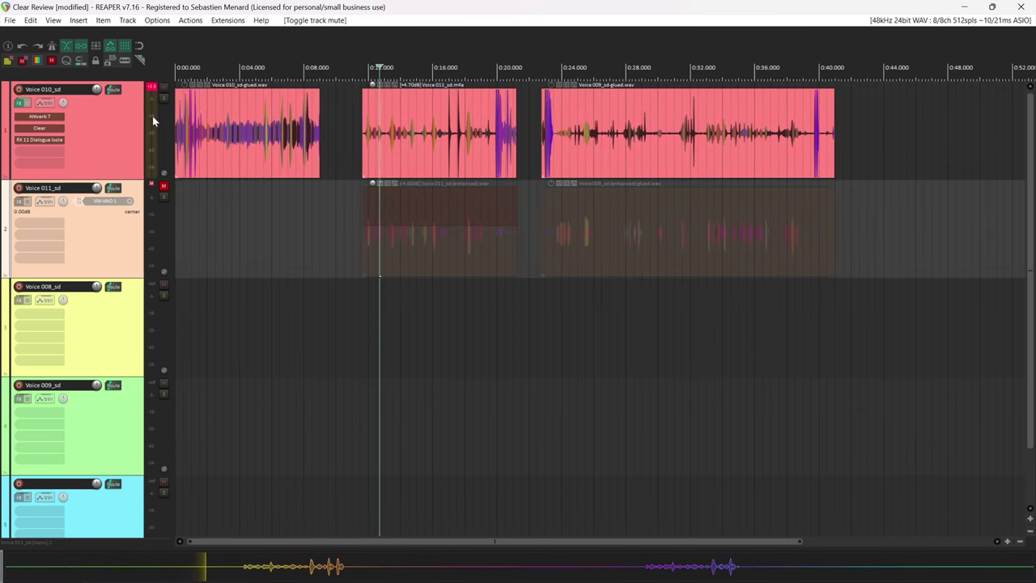
key("space")
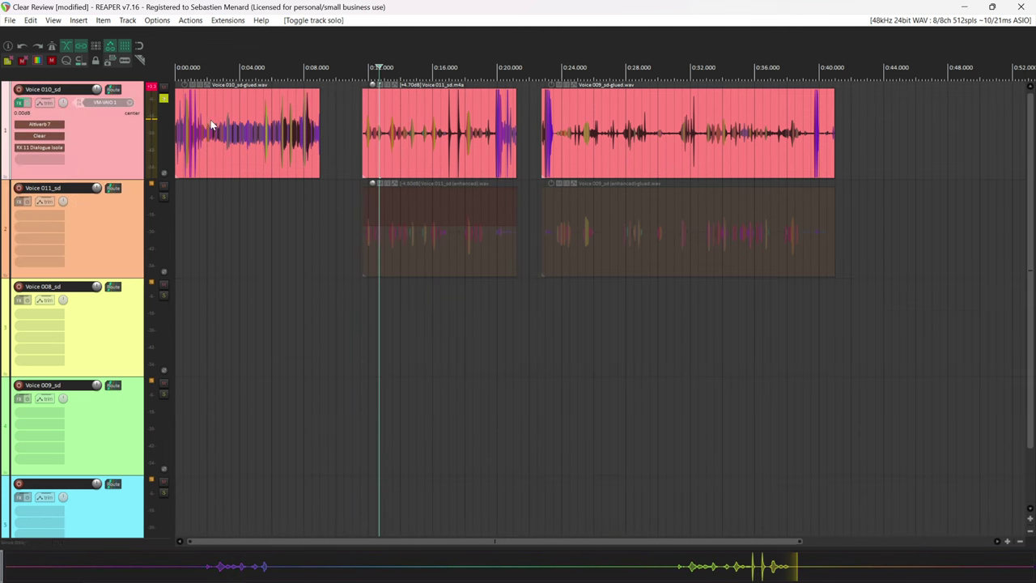
left_click(164, 99)
left_click(163, 196)
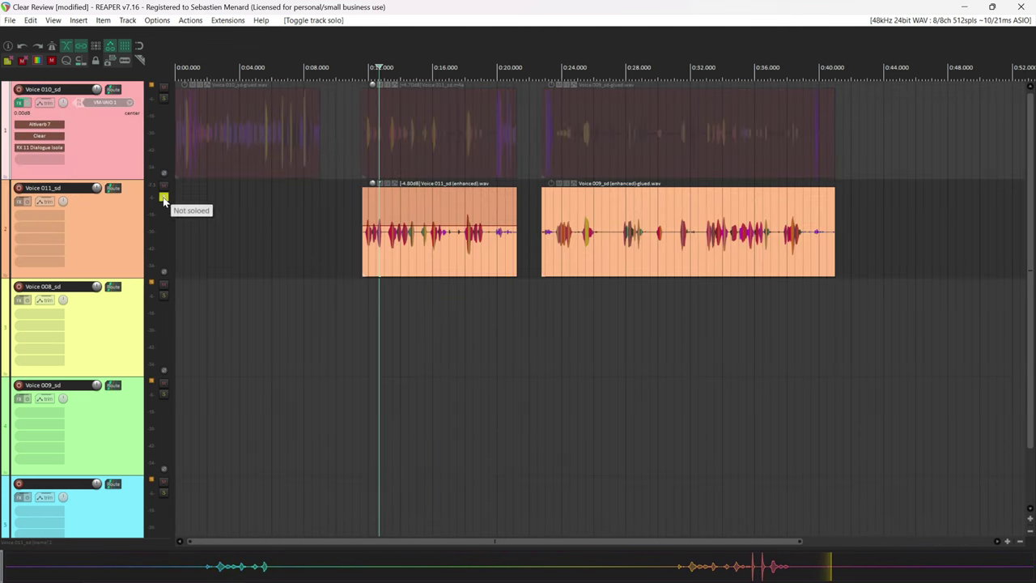
left_click(368, 303)
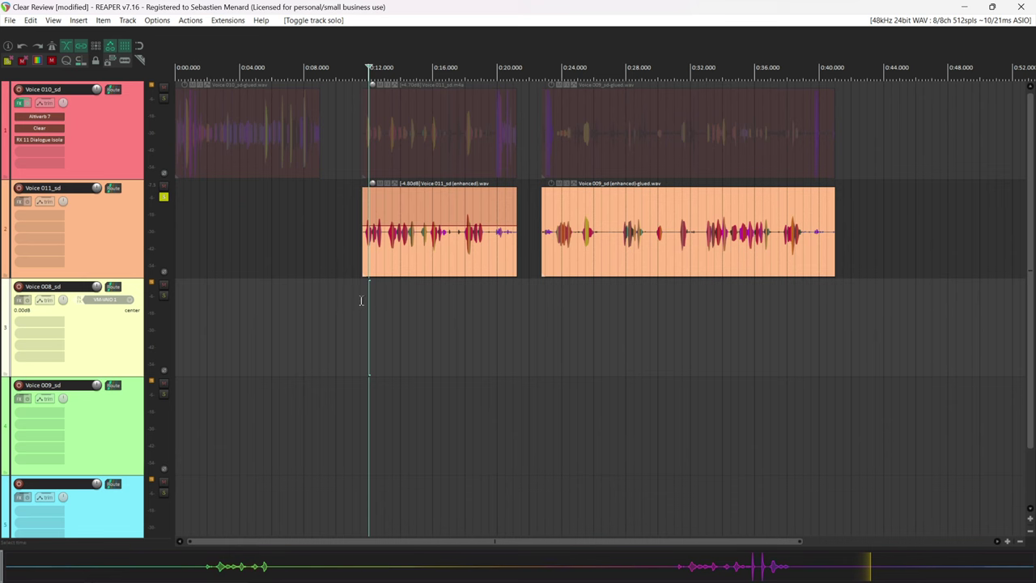
left_click(362, 300)
key("space")
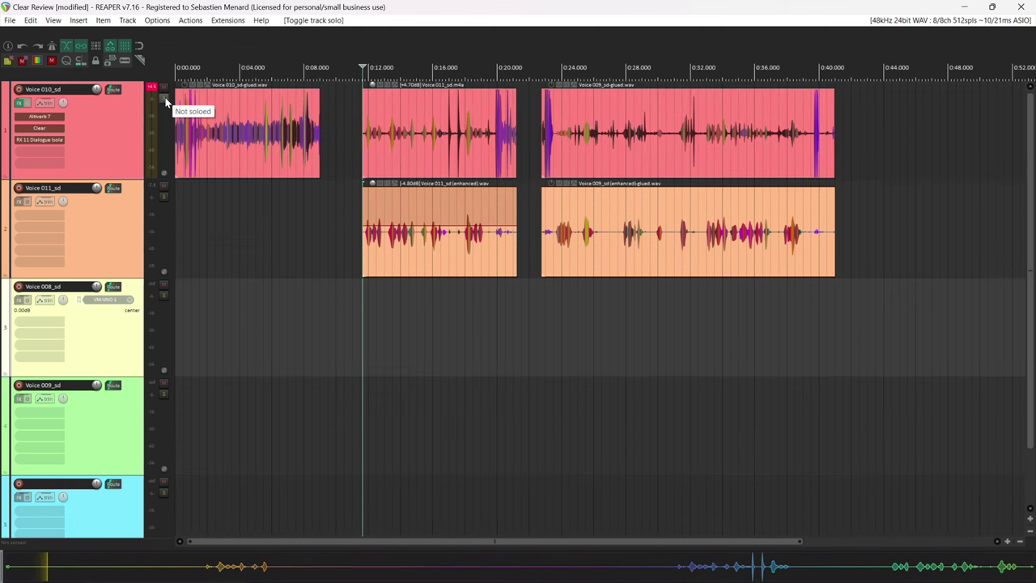
- Solo track 1 and play its unprocessed third clip from about 24 seconds
left_click(164, 98)
left_click(564, 70)
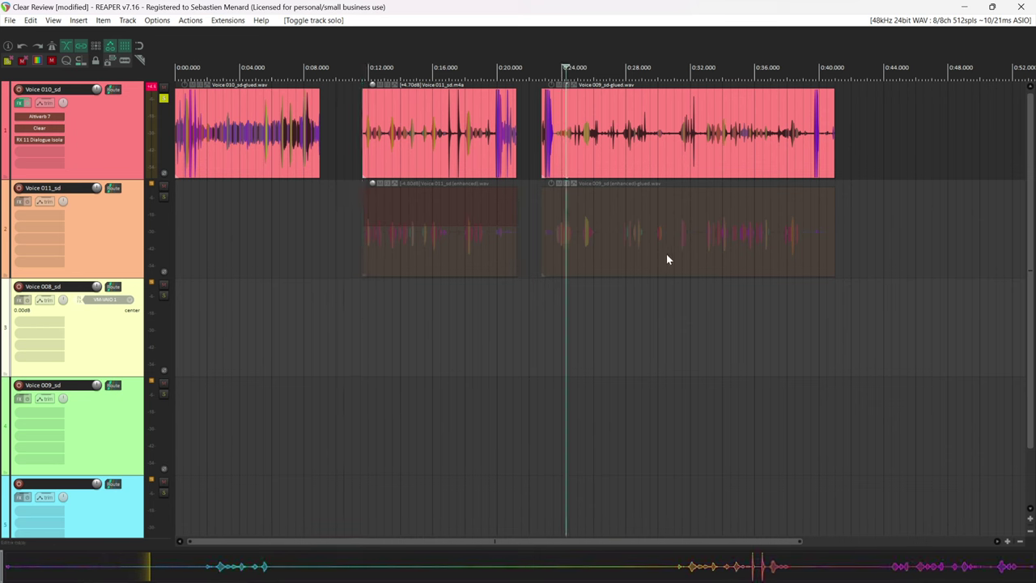
key("space")
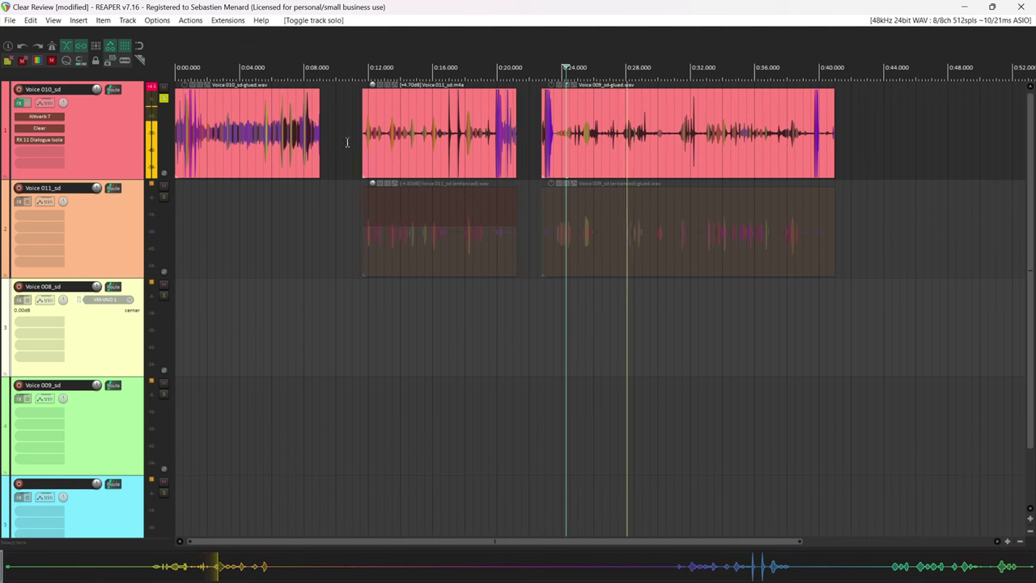
key("space")
- Move the solo to track 2 and play the enhanced third clip from about 23 seconds
left_click(164, 99)
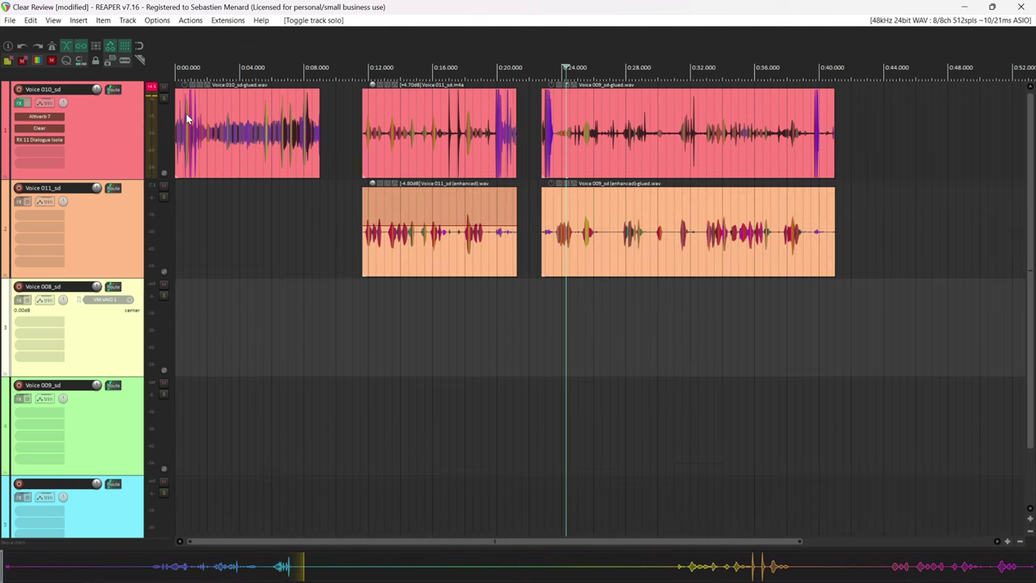
left_click(164, 198)
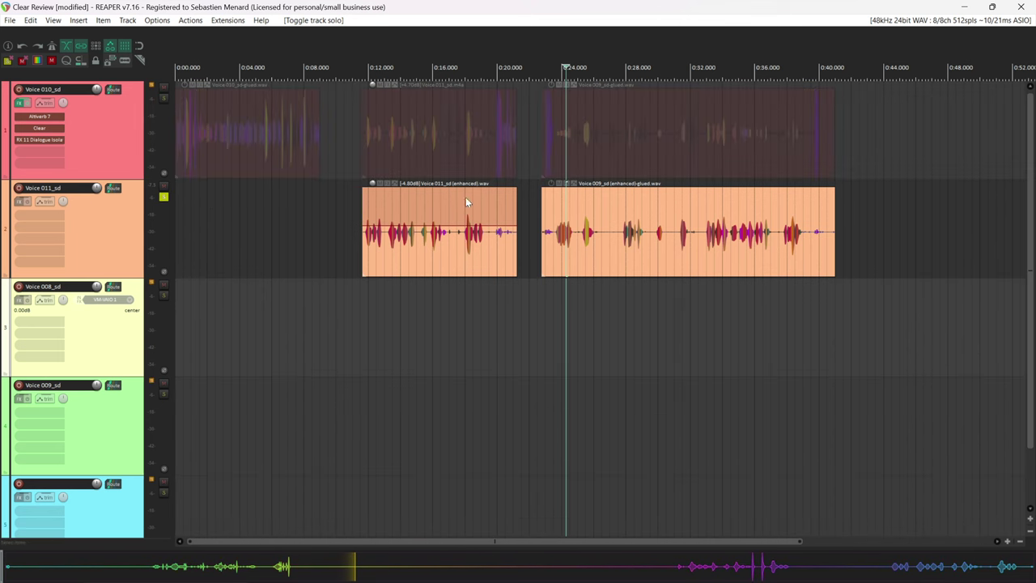
left_click(550, 297)
key("space")
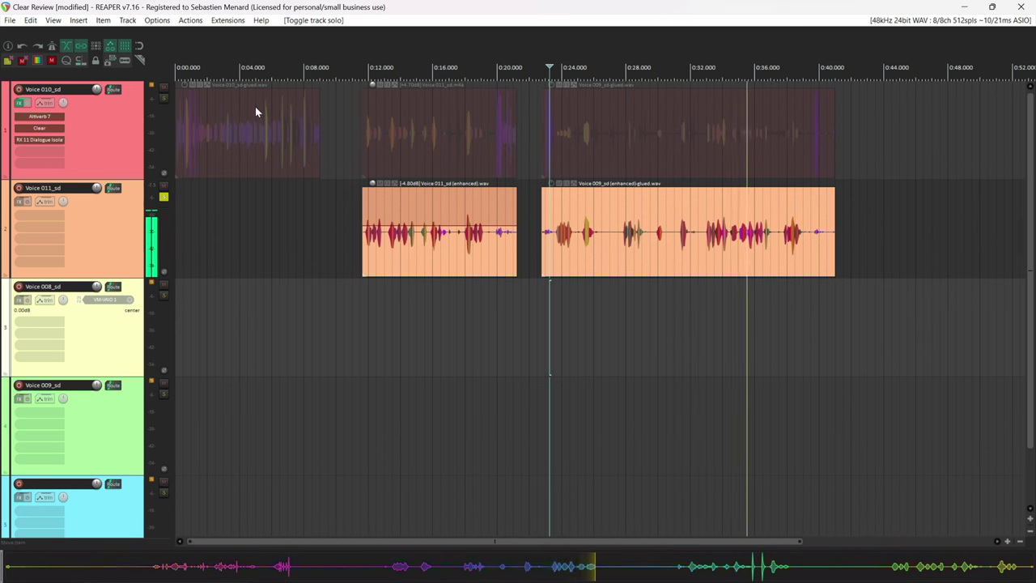
key("space")
- Enable Clear on track 1 and play the third clip, switching the solo from track 1 to the enhanced track 2 during playback
left_click(44, 130, "shift")
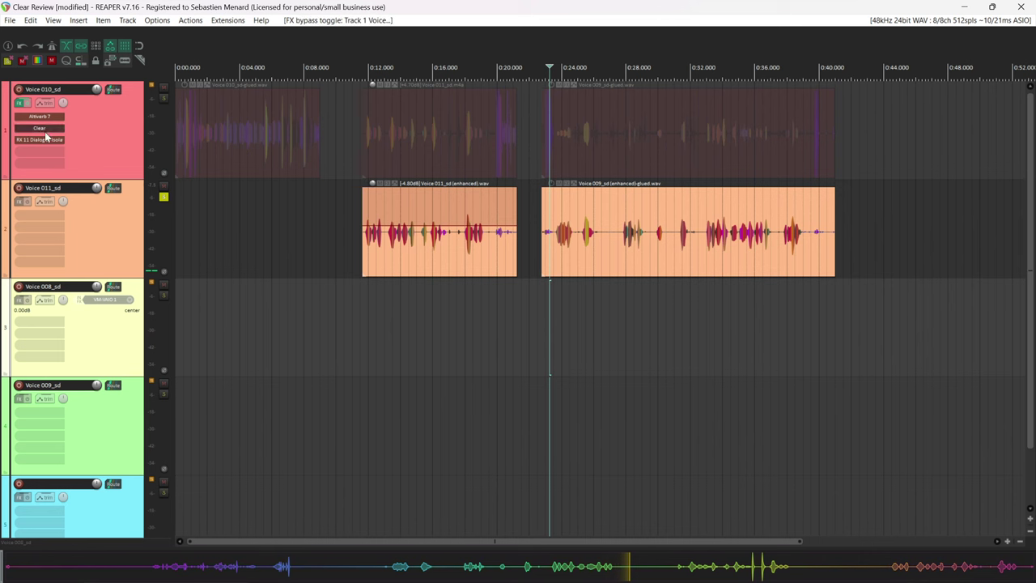
left_click(164, 197)
left_click(164, 98)
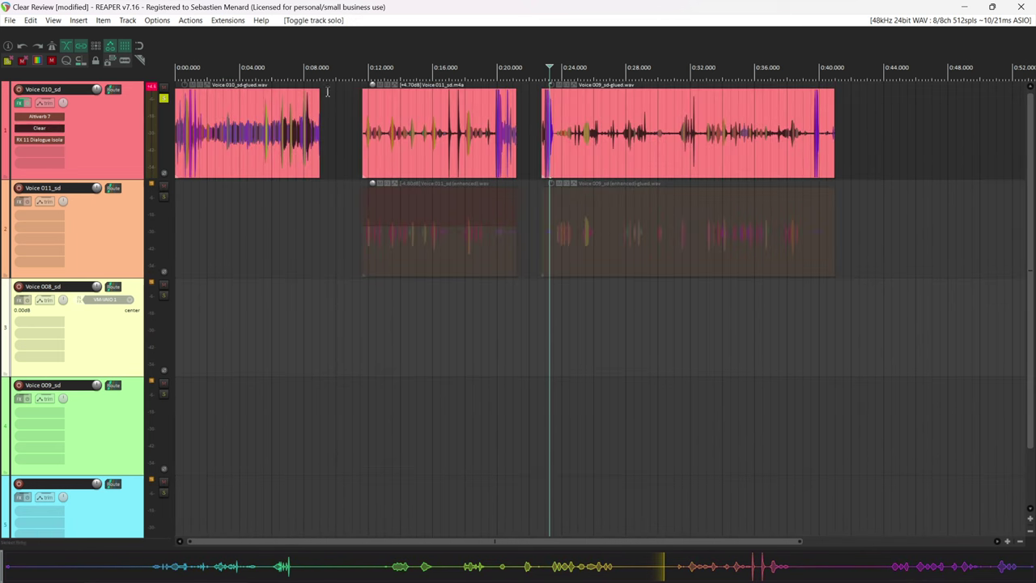
key("space")
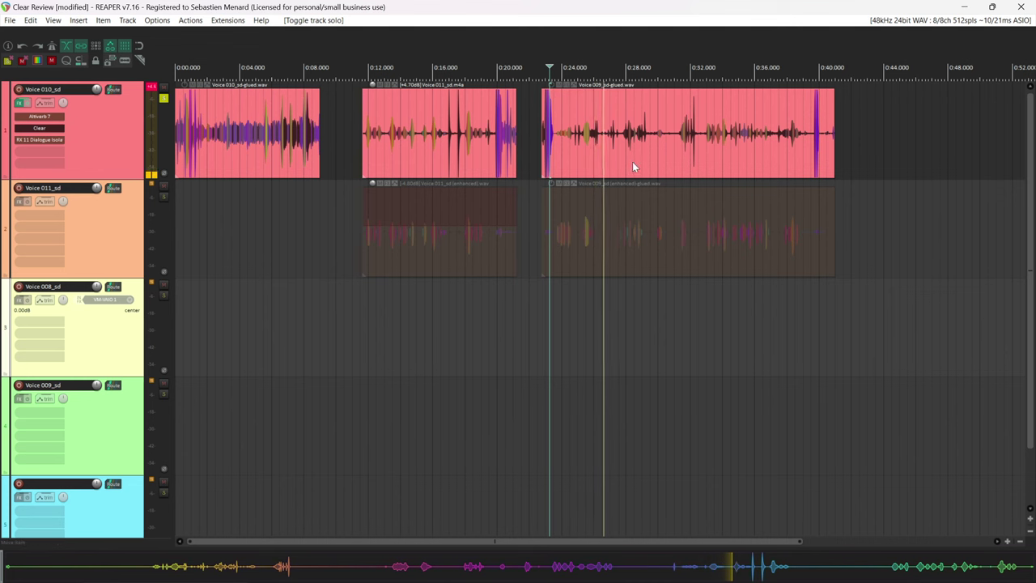
left_click(164, 198)
left_click(164, 99)
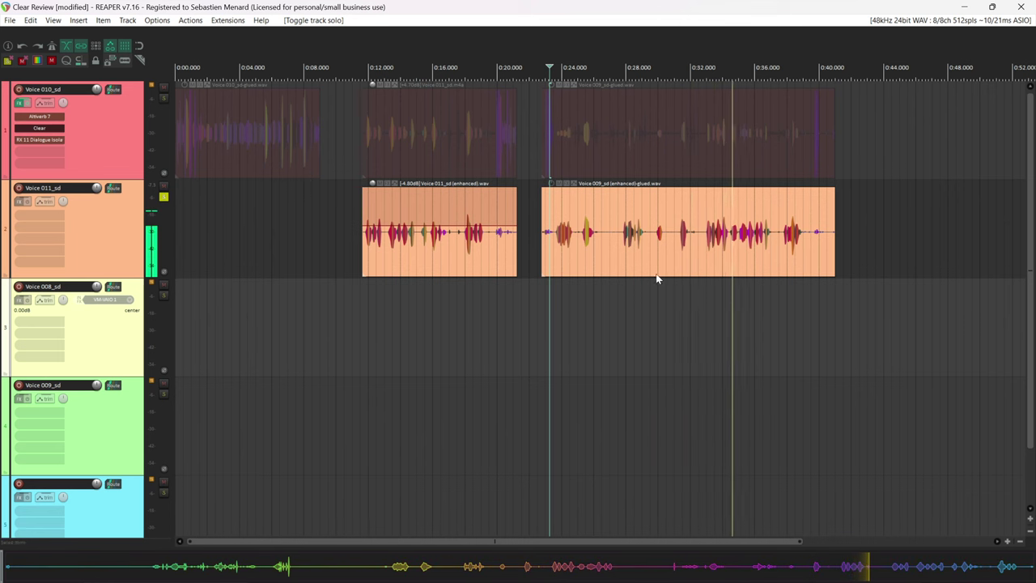
key("space")
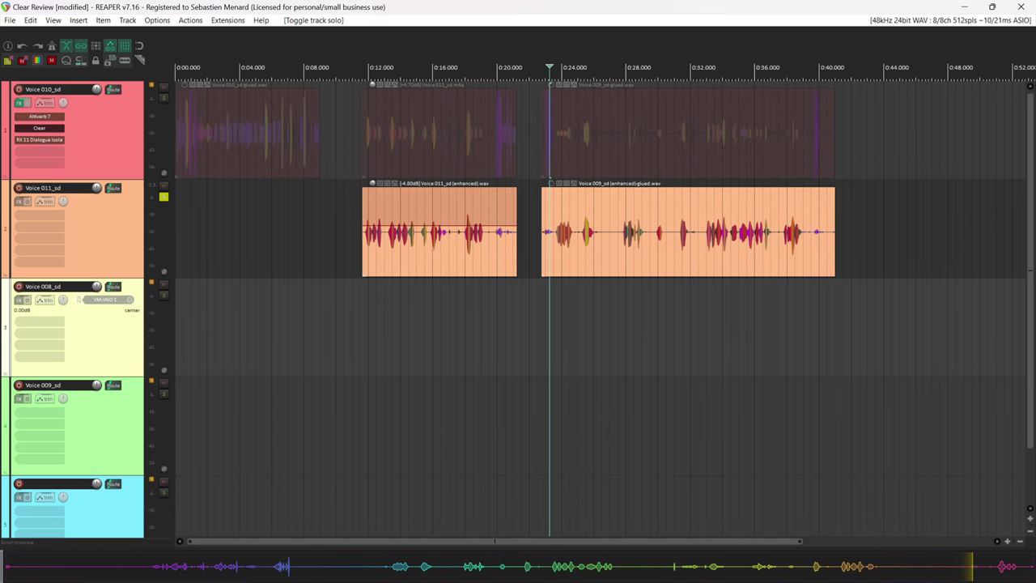
- Look over the Adobe Podcast Enhance Speech page in the browser, including its file limits, and minimize the browser
left_click_drag(647, 2, 673, 21)
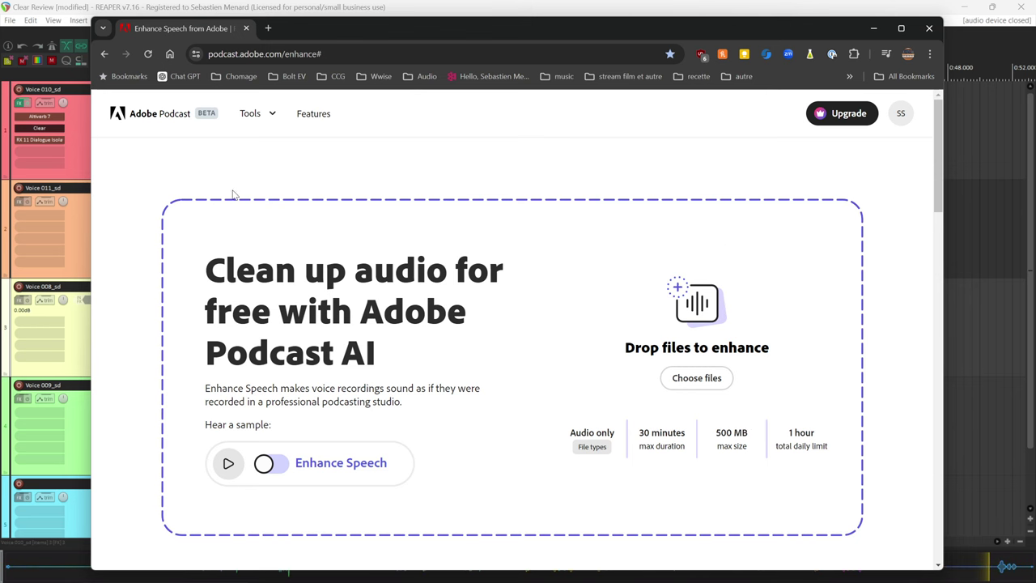
scroll(300, 243, "down", 3)
scroll(304, 244, "up", 3)
left_click(875, 34)
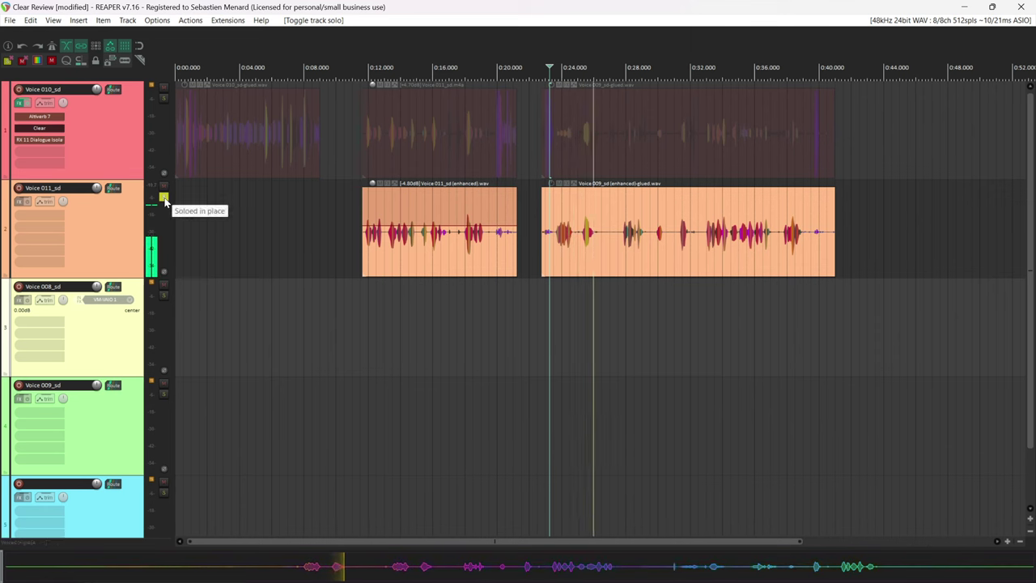
- Clear the solo on track 2 and stop playback
left_click(163, 197)
key("space")
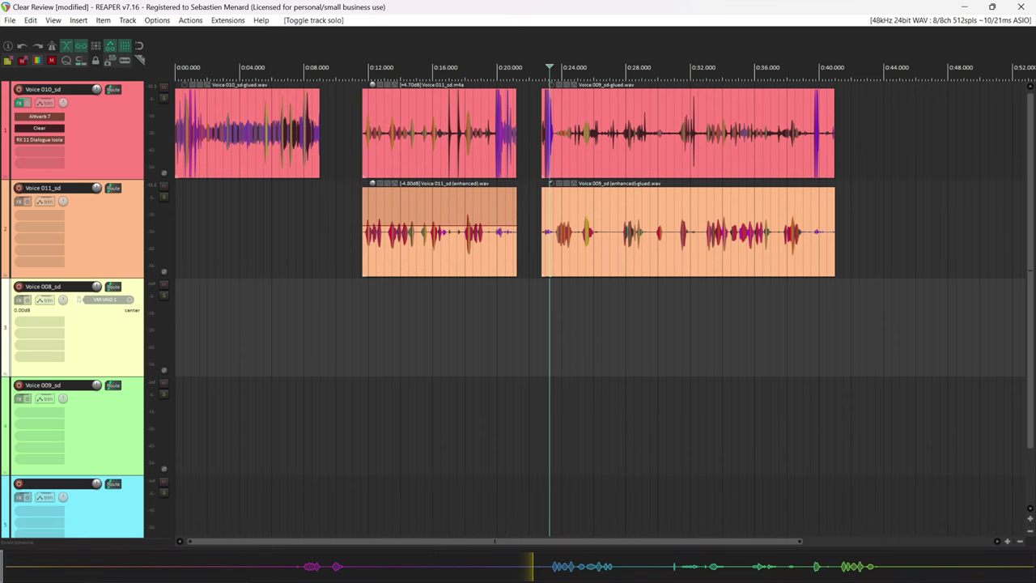
- Switch to the iZotope RX 11 Audio Editor and open Dialogue Contour for the selection in Haunted House.flac
key("alt+Tab")
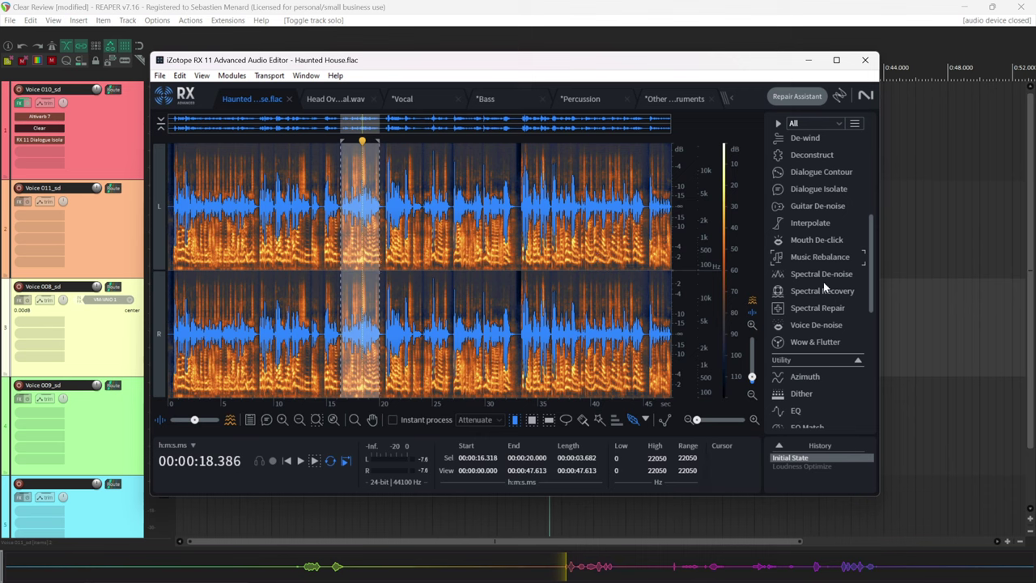
left_click(817, 172)
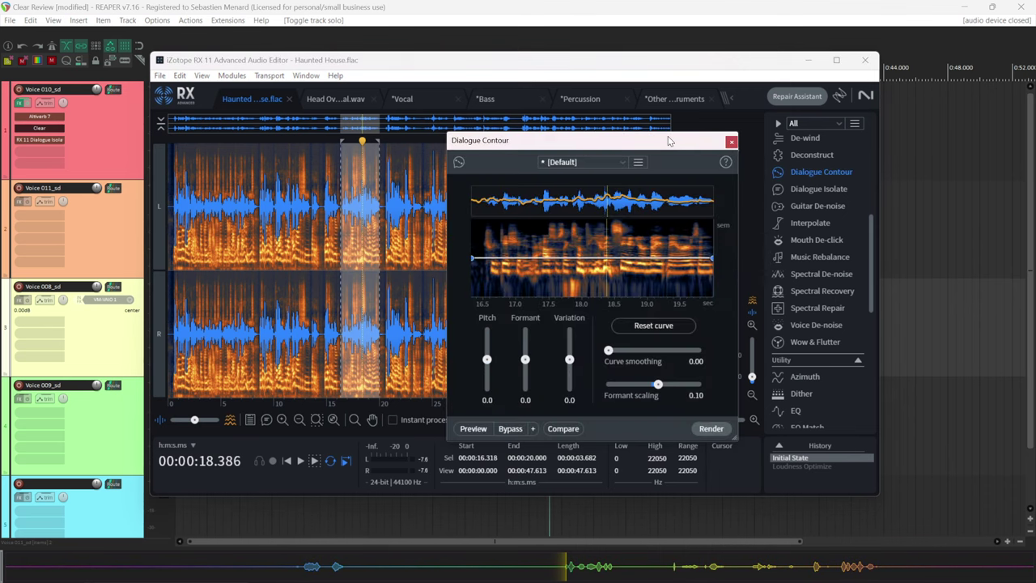
left_click_drag(667, 142, 492, 128)
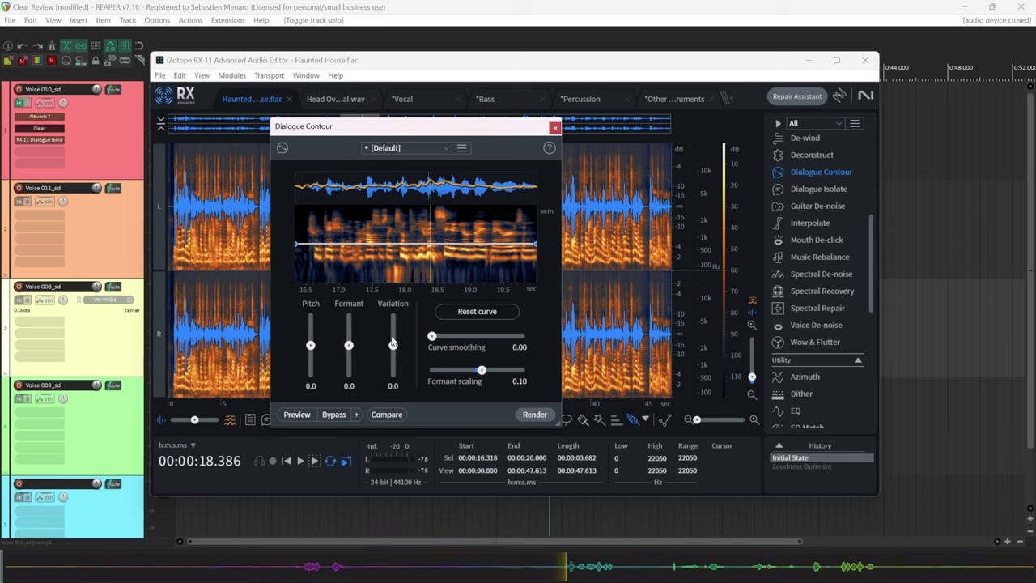
left_click_drag(385, 126, 422, 108)
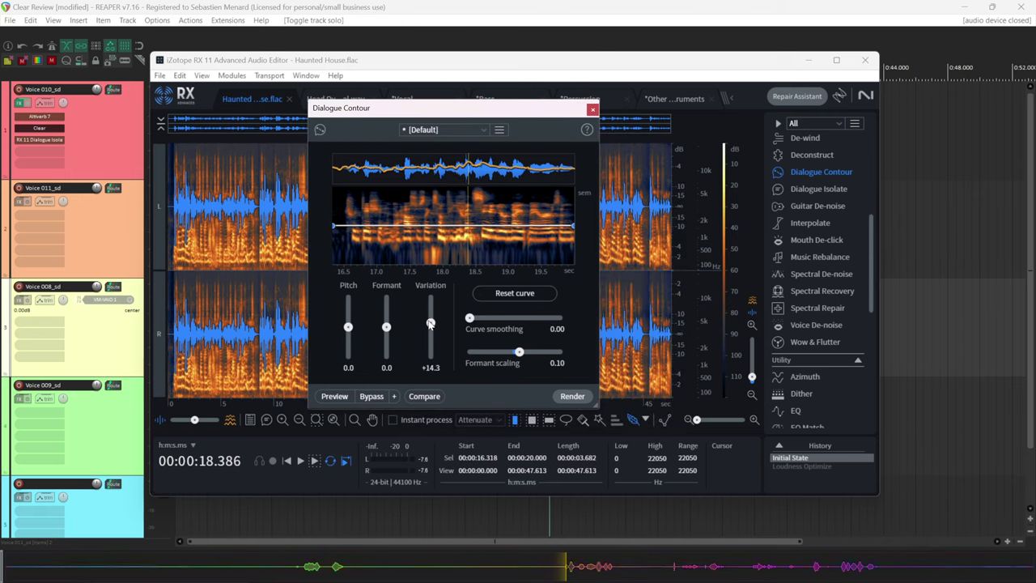
- Set Variation to +2.0 in Dialogue Contour, preview the selection, and reset Variation to 0.0
mouse_move(430, 323)
left_mouse_down()
mouse_move(429, 297)
mouse_move(420, 432)
mouse_move(417, 308)
mouse_move(430, 330)
left_mouse_up()
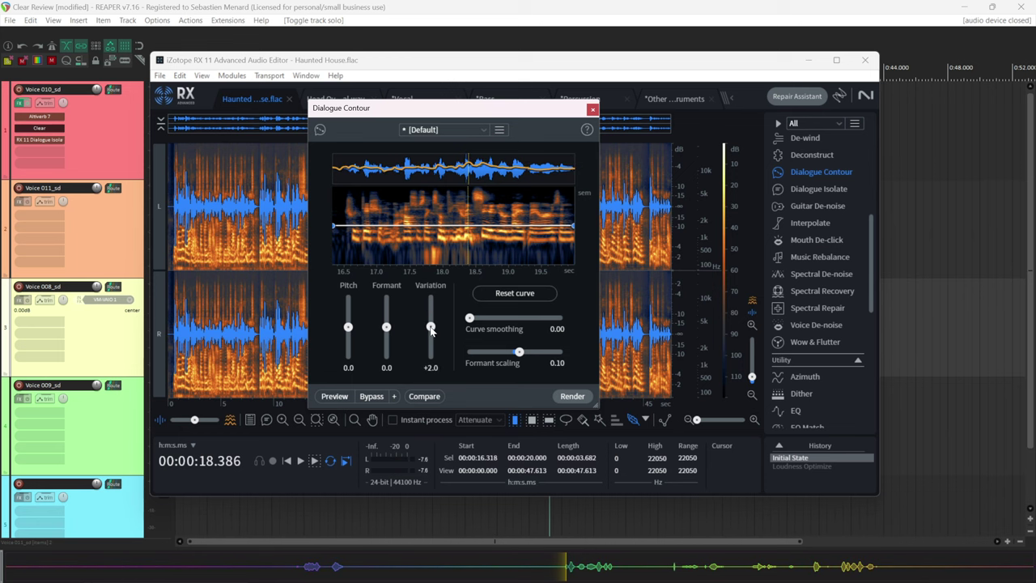
left_click_drag(420, 106, 547, 104)
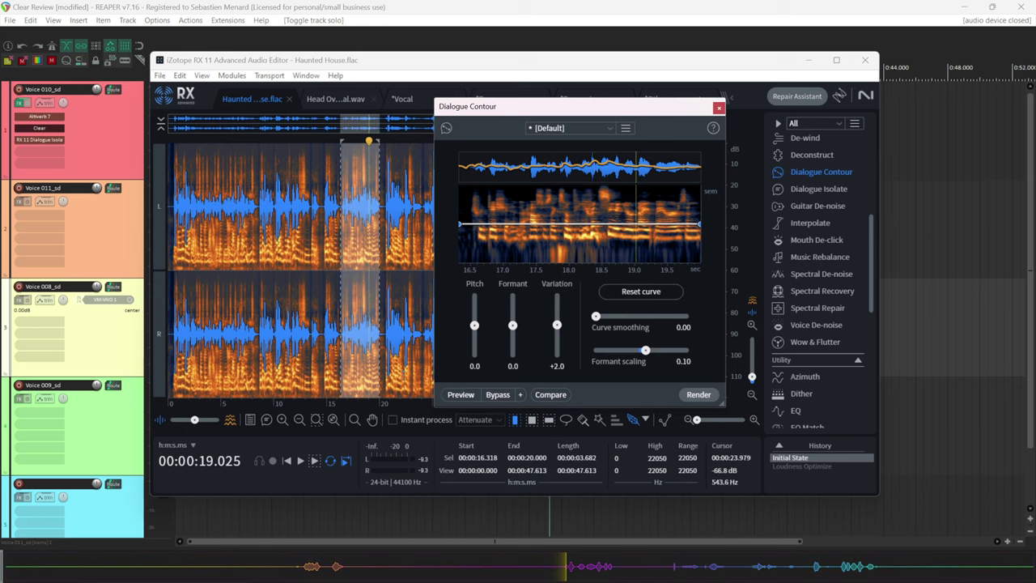
left_click(458, 395)
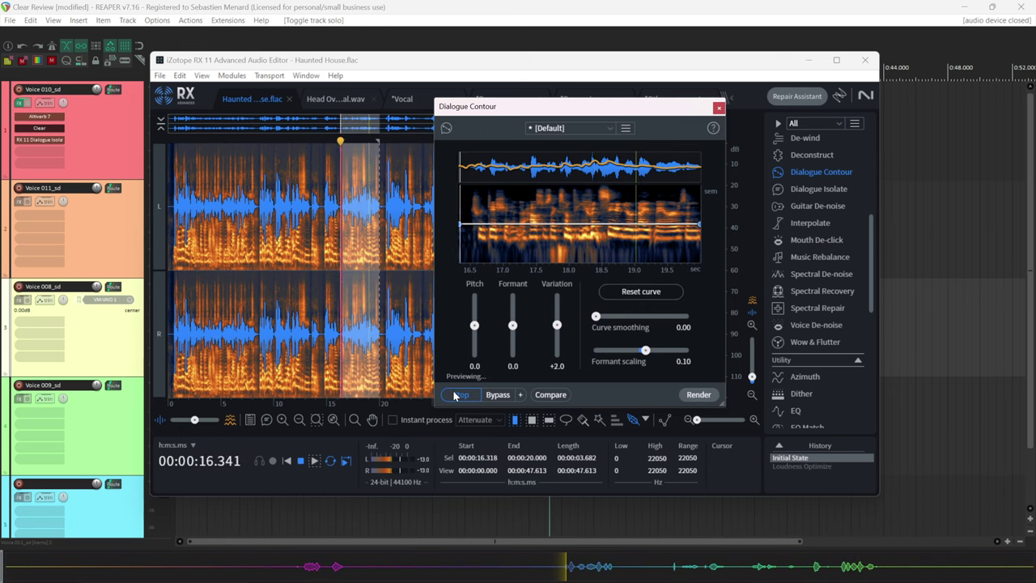
left_click_drag(623, 106, 579, 103)
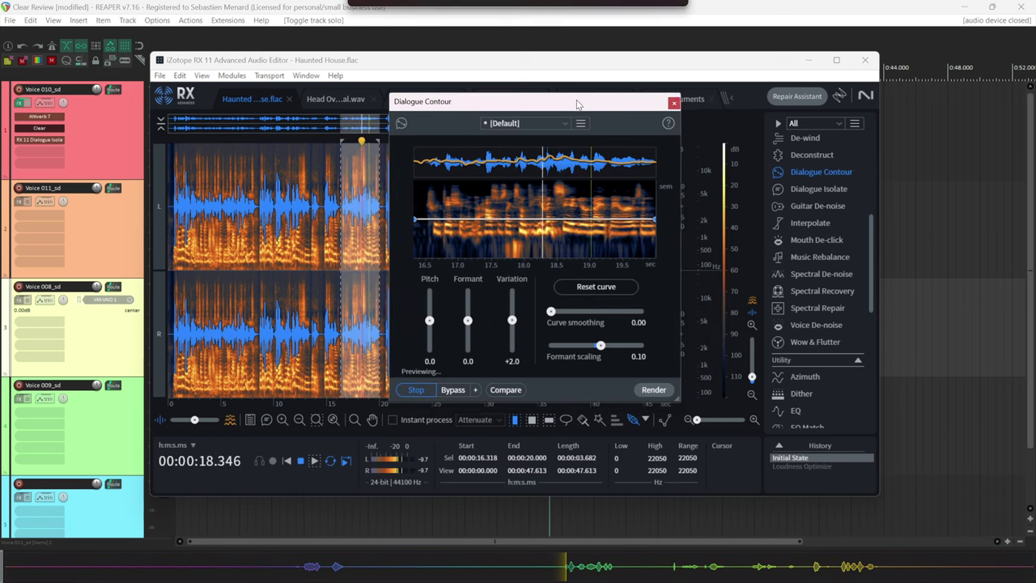
double_click(514, 319)
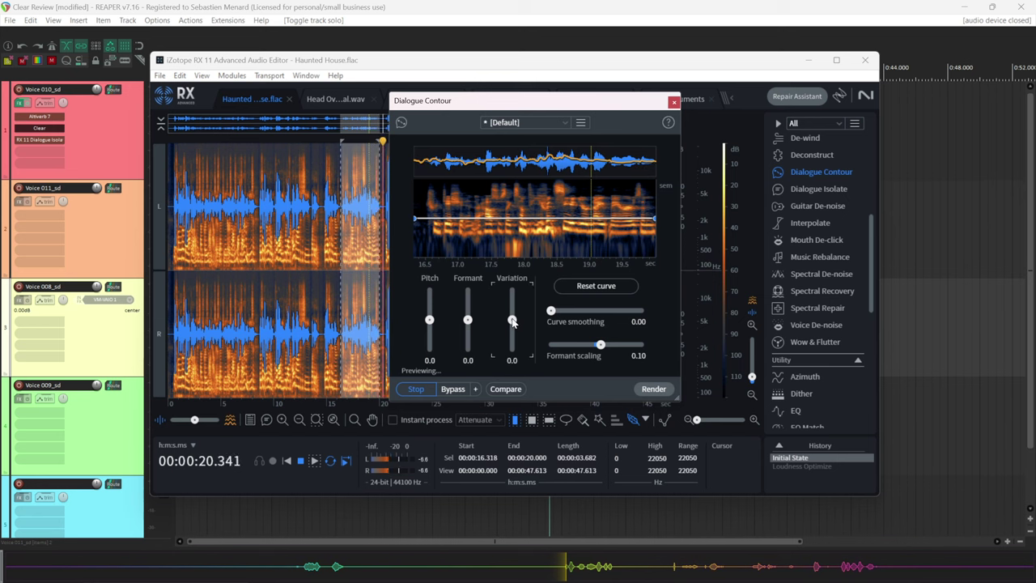
left_click(416, 389)
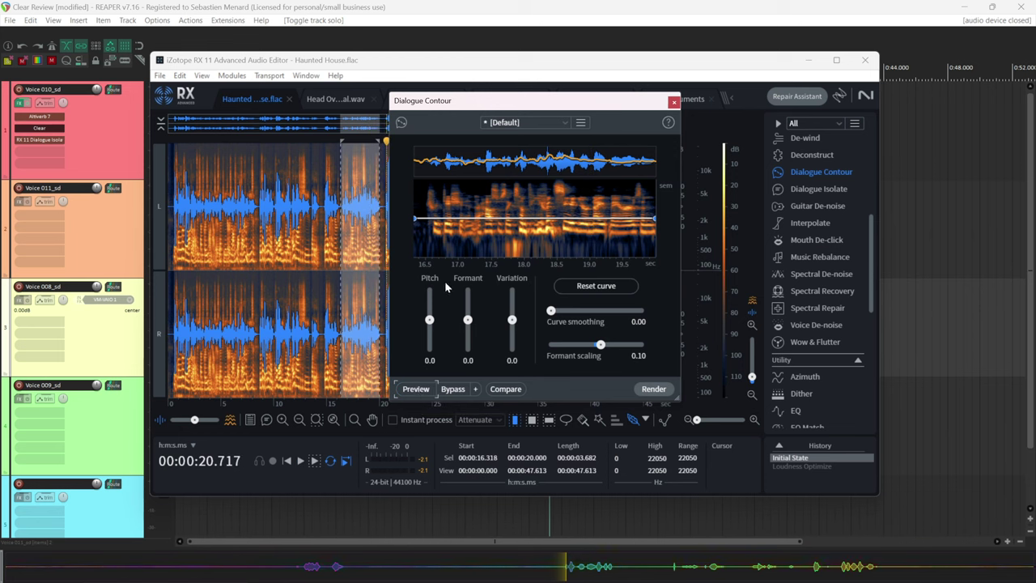
- Preview the selection with Pitch lowered to about -6, reset it, and try the Formant control before returning it to 0.0
left_click(416, 389)
left_click_drag(430, 320, 432, 351)
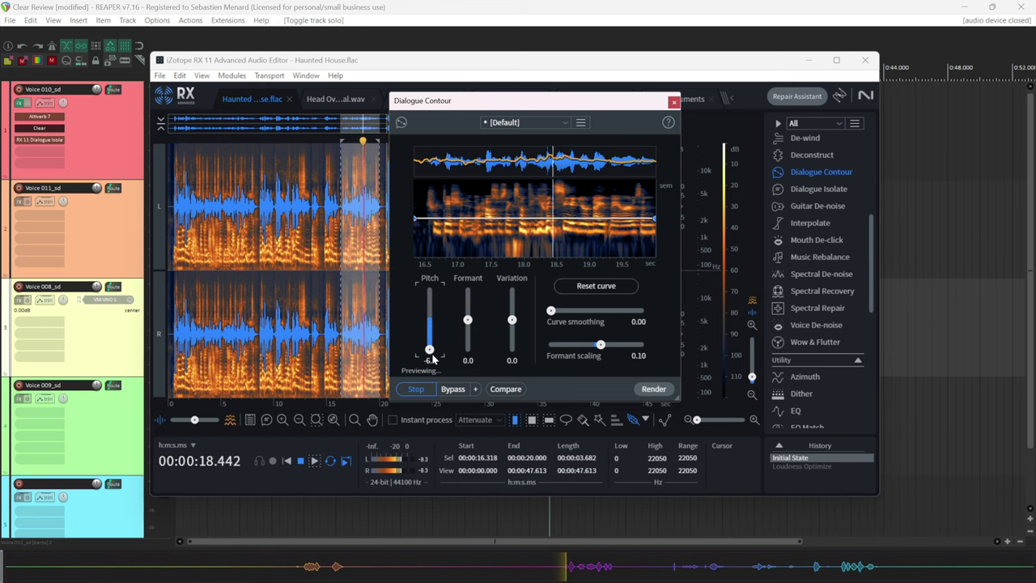
double_click(429, 349)
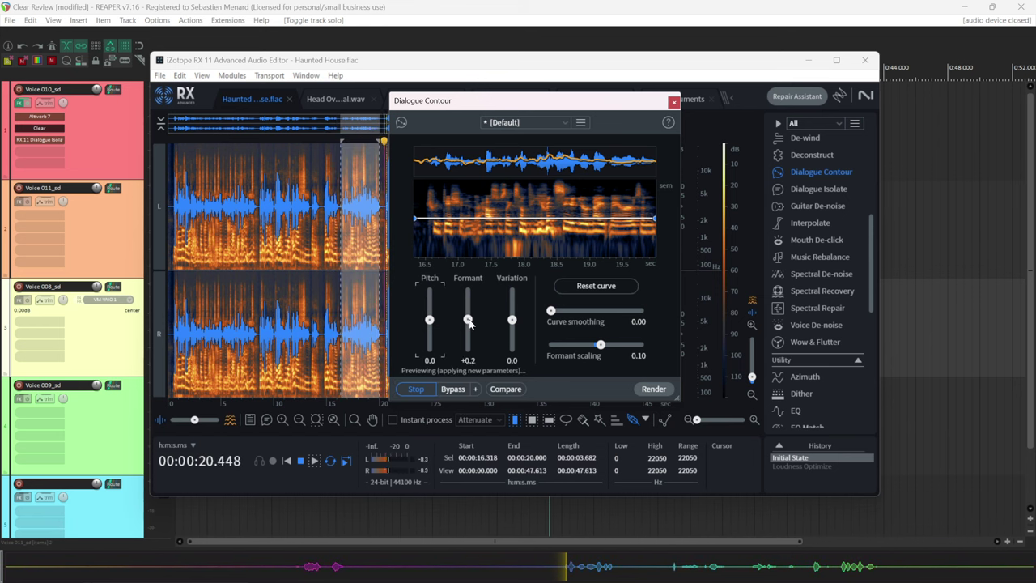
mouse_move(467, 320)
left_mouse_down()
mouse_move(469, 296)
mouse_move(470, 340)
mouse_move(470, 324)
left_mouse_up()
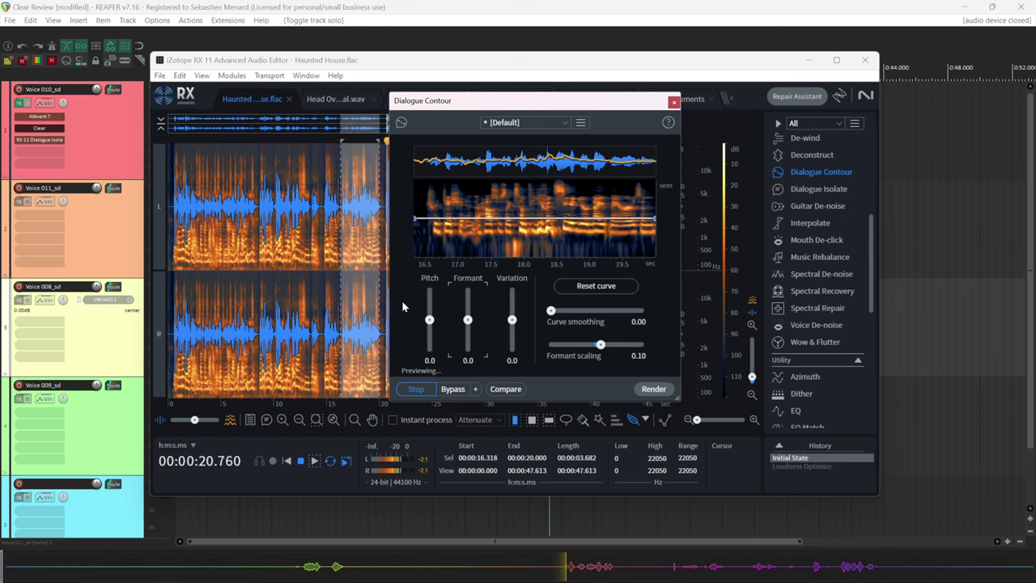
left_click(415, 388)
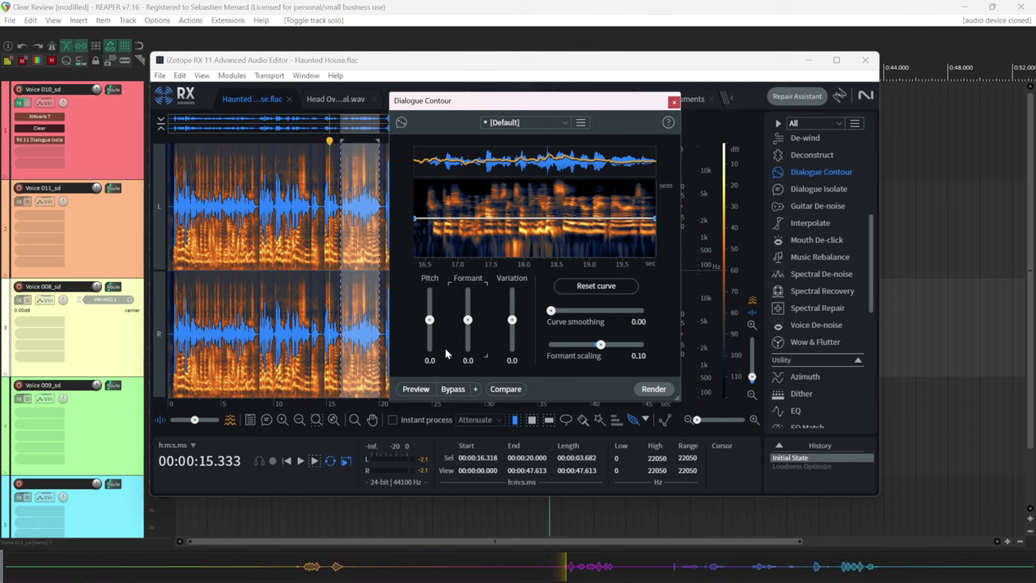
- Preview the selection with flattened intonation, trying Variation values of -75.5, -38.8 and -91.8
left_click_drag(511, 320, 512, 344)
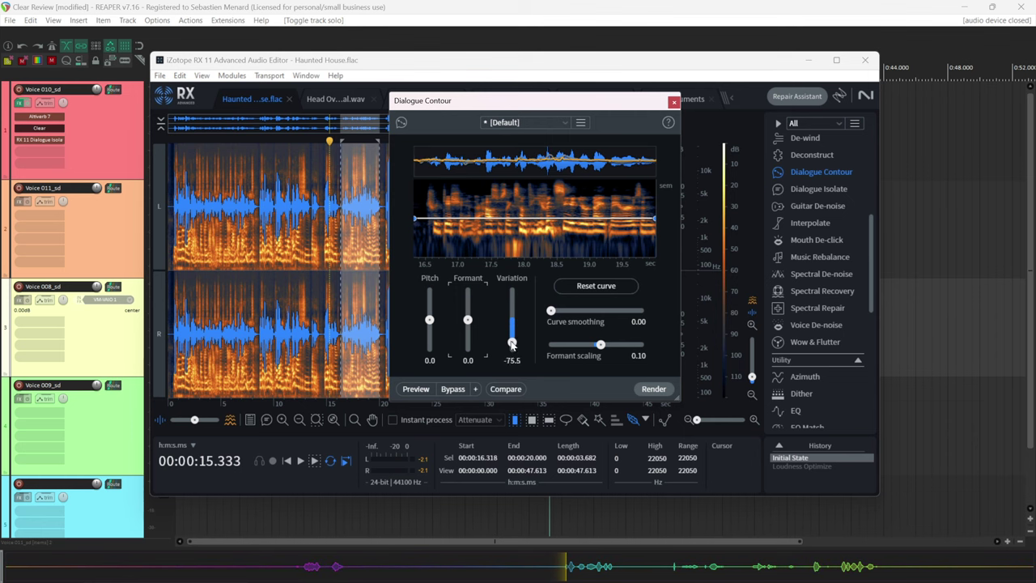
left_click(415, 388)
left_click_drag(512, 347, 512, 332)
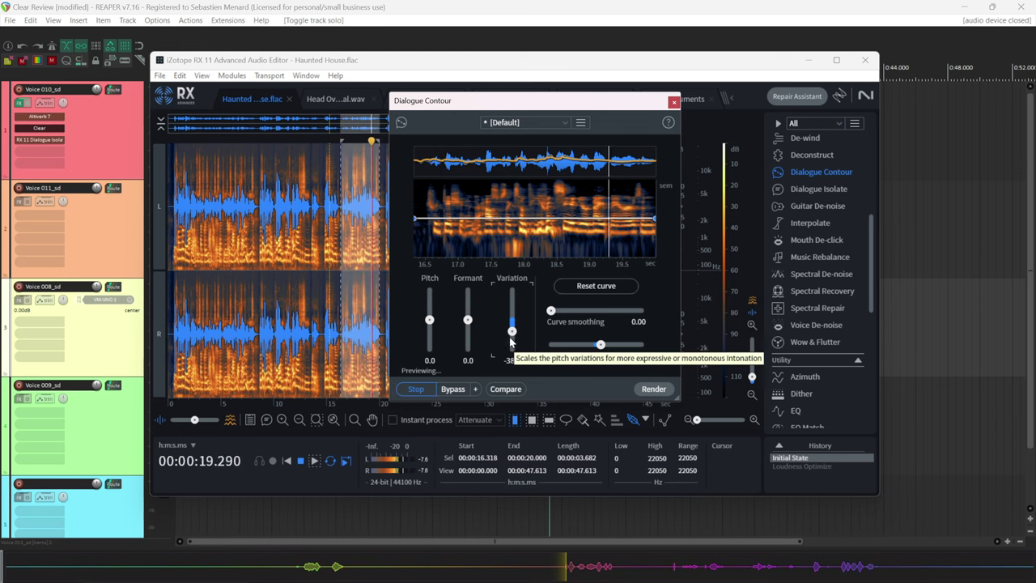
left_click(416, 389)
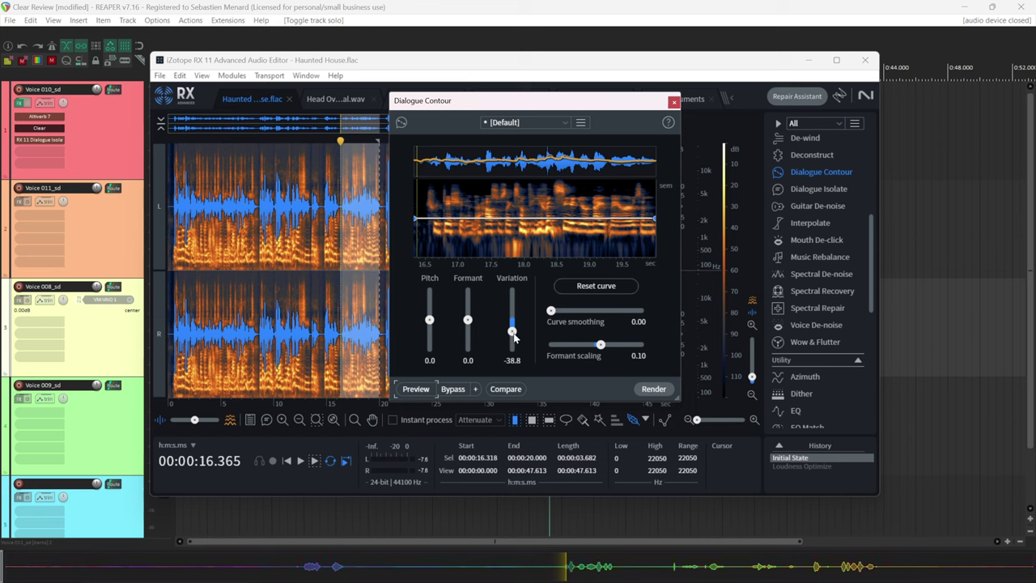
left_click_drag(512, 332, 511, 348)
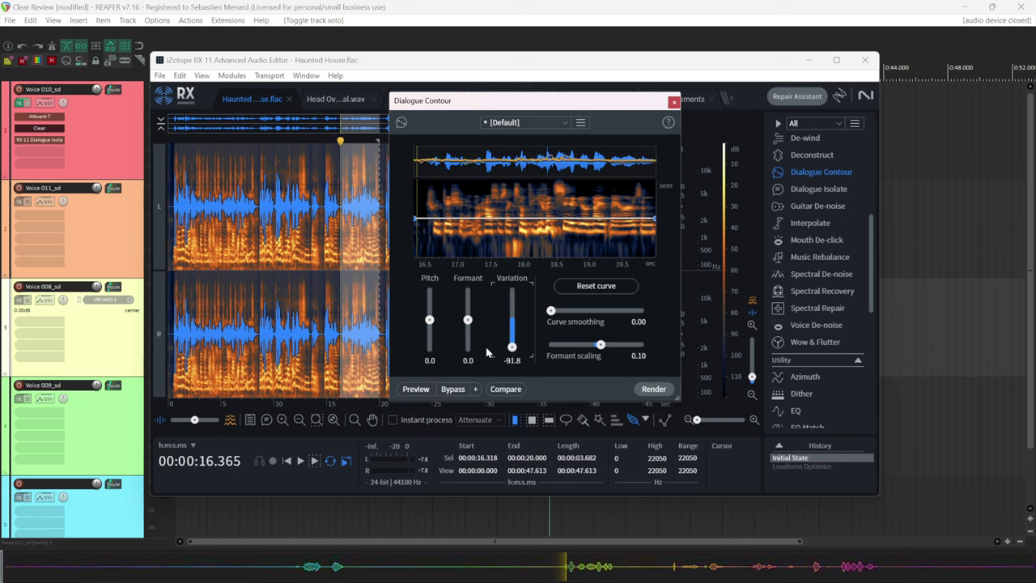
left_click(414, 390)
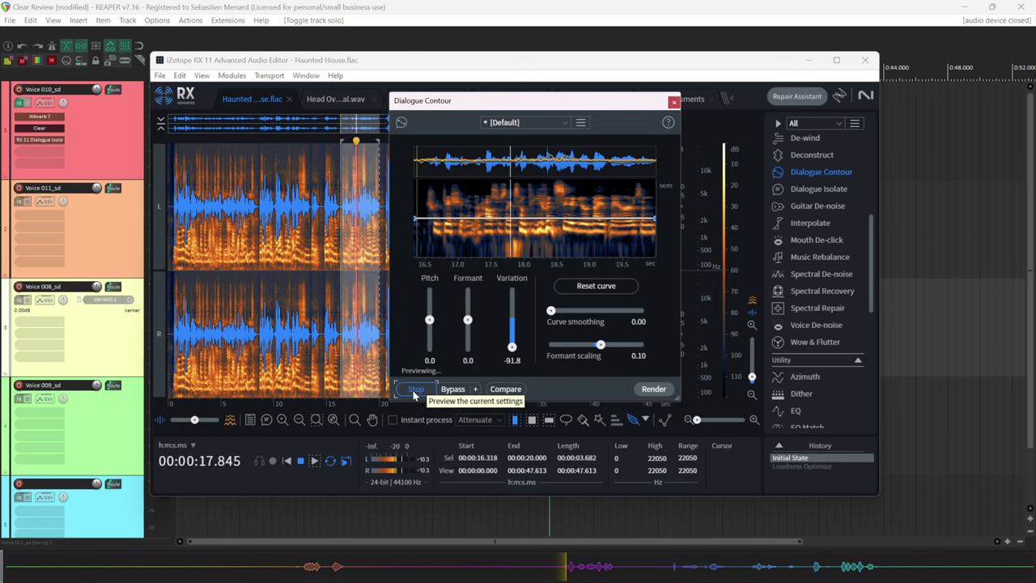
left_click(414, 392)
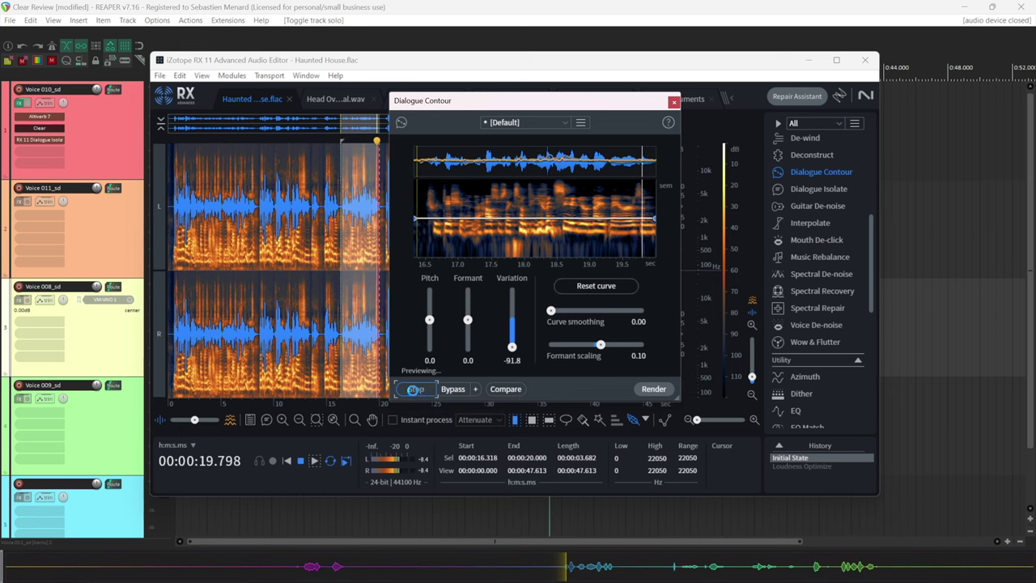
- Preview the selection with exaggerated intonation at Variation +51.0 and +100.0, and reset Variation to 0.0
left_click_drag(514, 349, 520, 307)
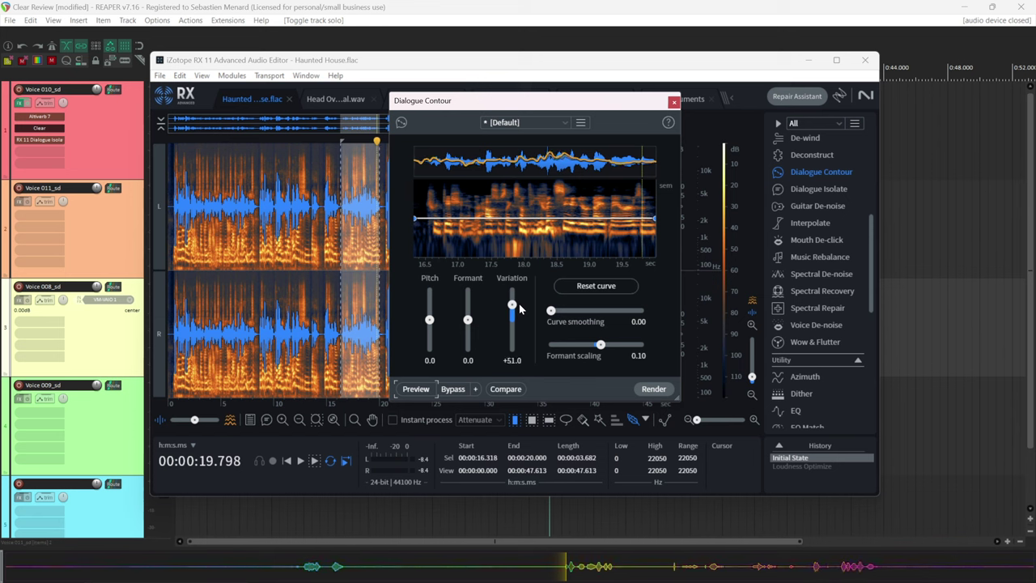
left_click(416, 389)
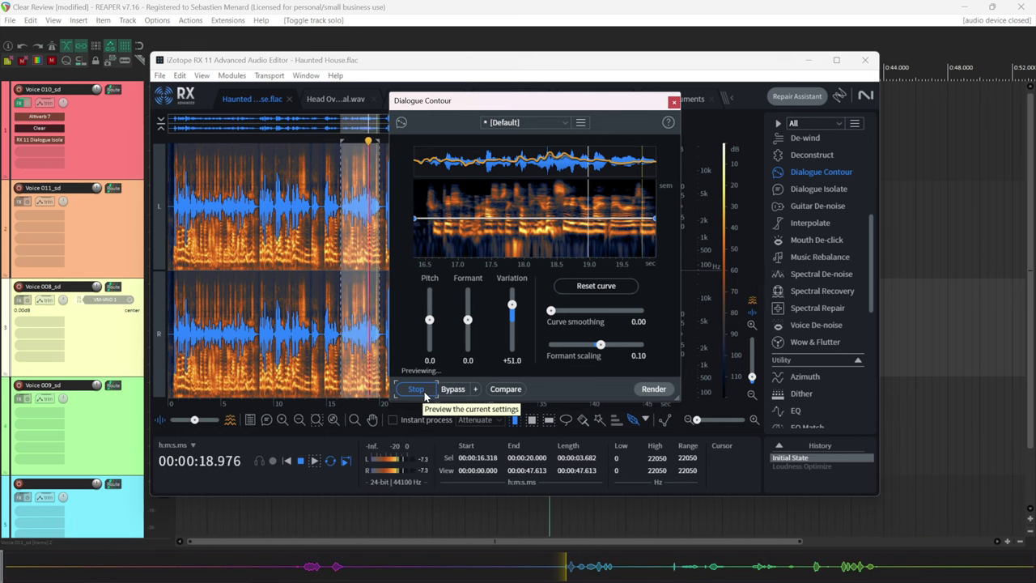
left_click(425, 393)
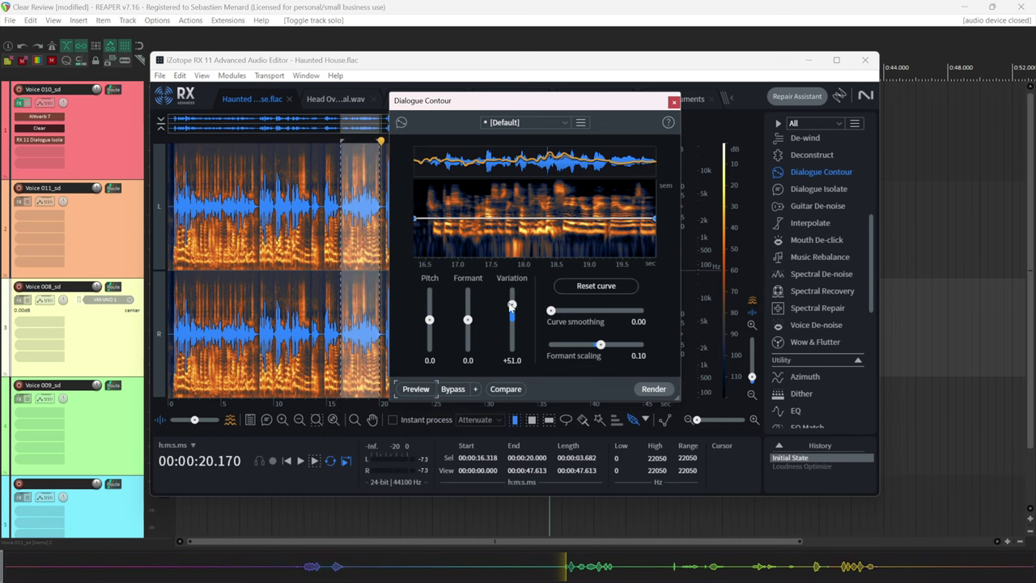
left_click_drag(512, 305, 510, 288)
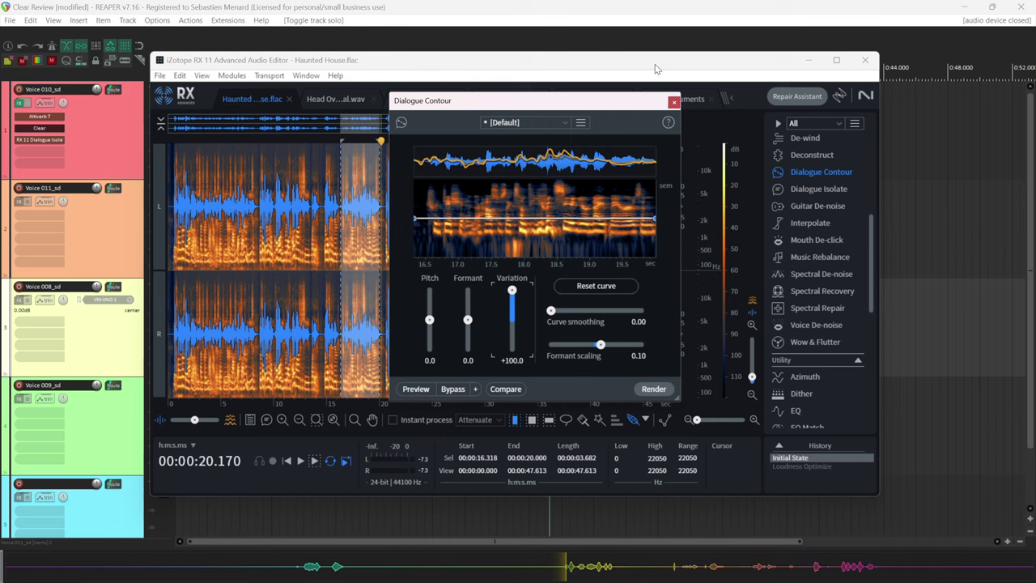
left_click(419, 389)
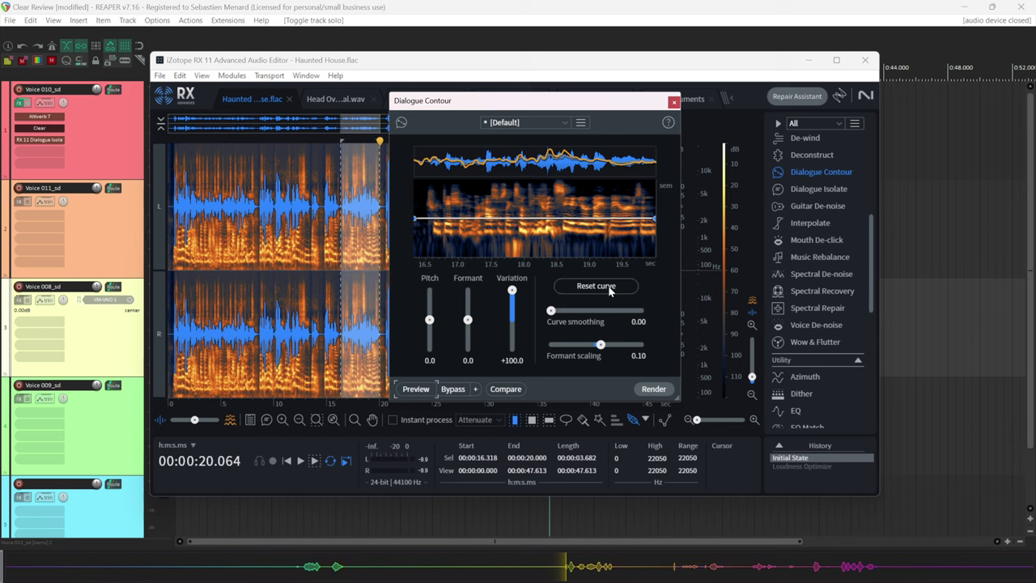
double_click(515, 299)
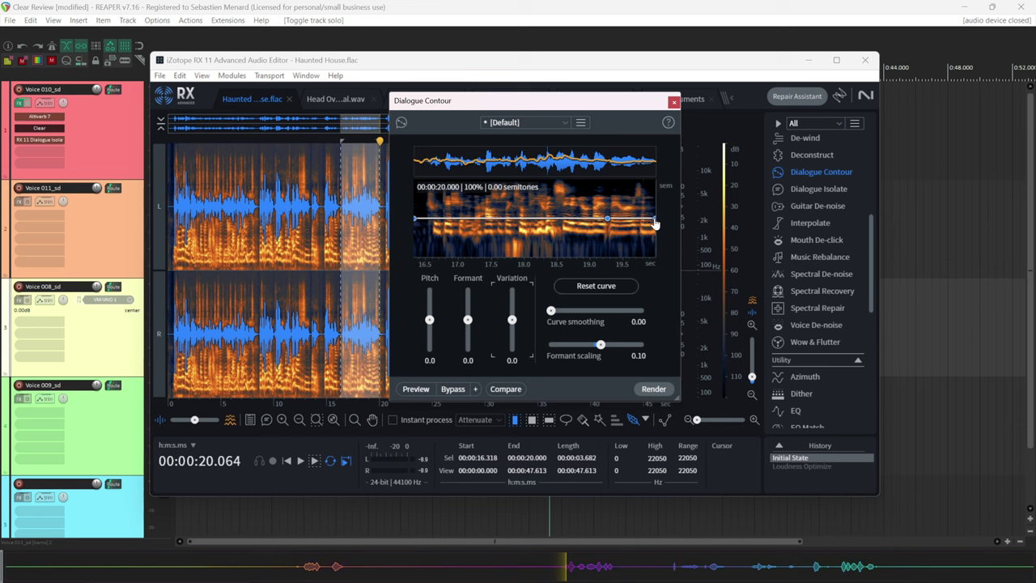
- Bend the end of the pitch curve upward from about 19.3 seconds, preview the selection, and close Dialogue Contour without rendering
left_click_drag(656, 223, 651, 185)
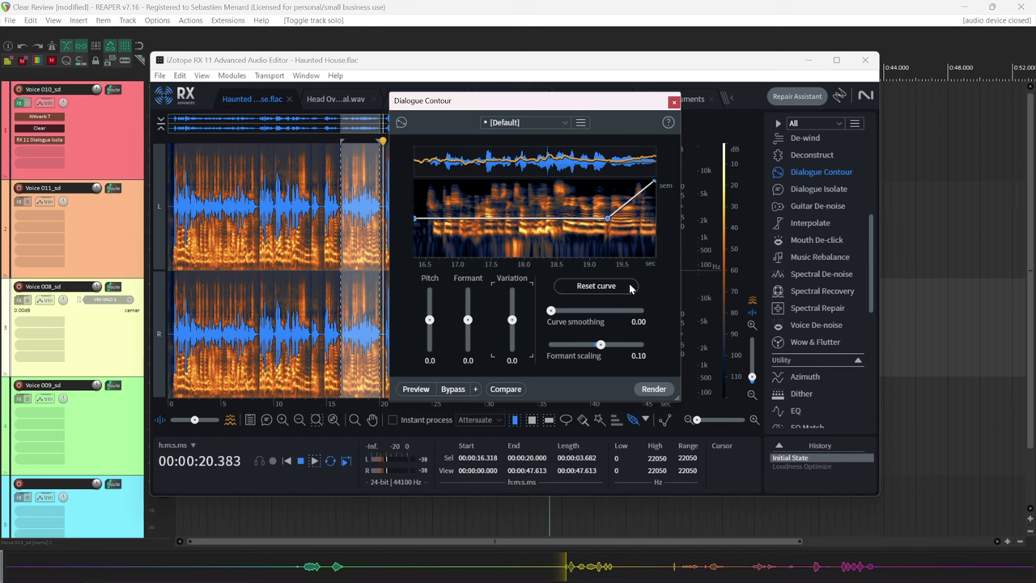
key("space")
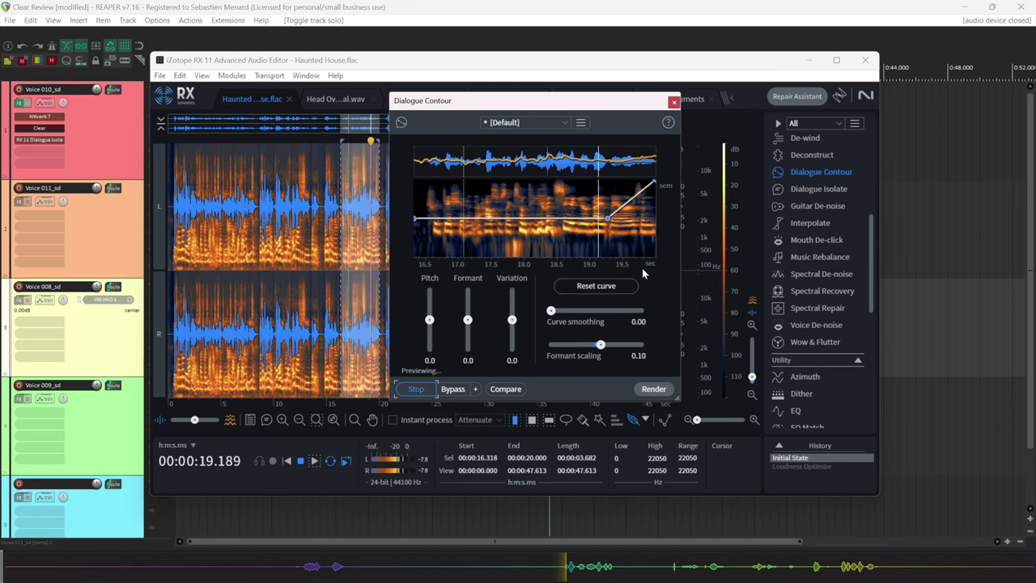
left_click(427, 385)
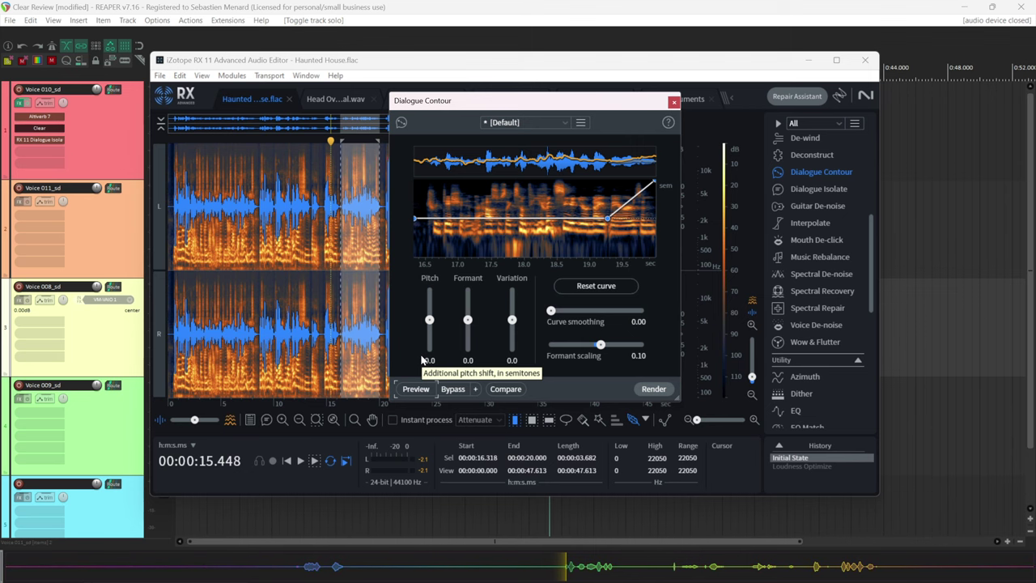
left_click(672, 103)
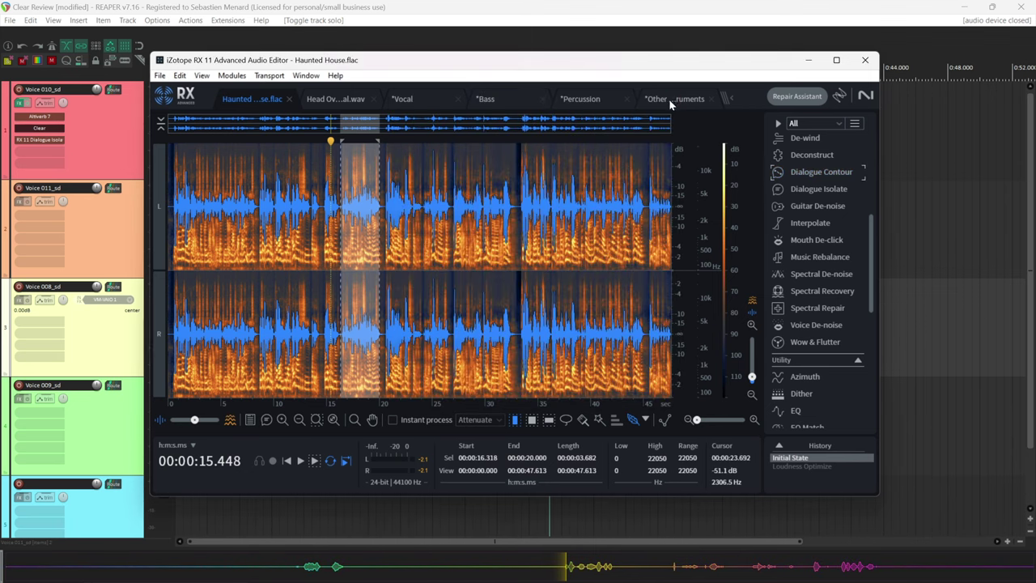
- Switch to Head Over Heal.wav, move Music Rebalance off the waveform, and play the song from about 16 seconds
left_click(338, 101)
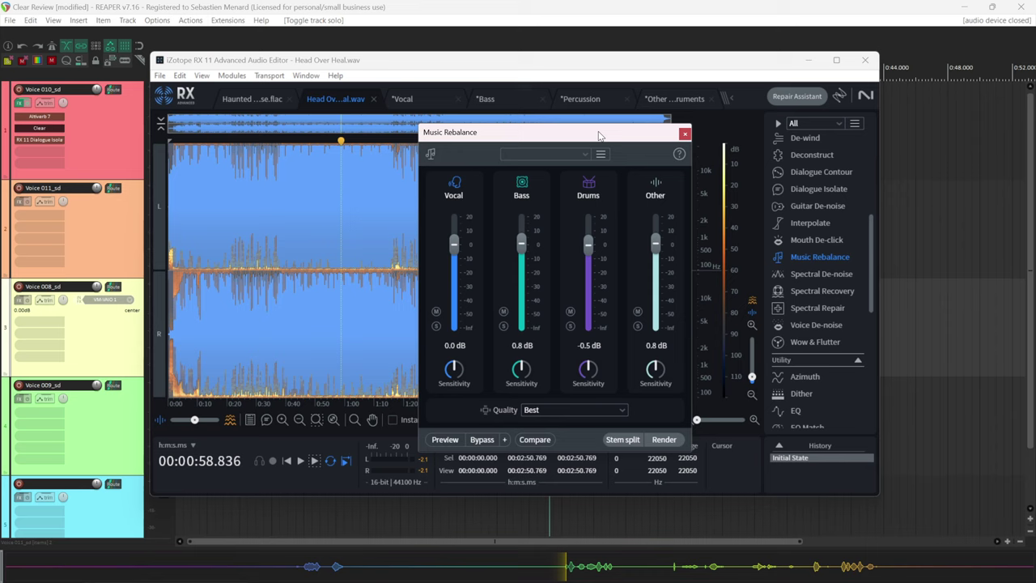
left_click_drag(599, 135, 514, 101)
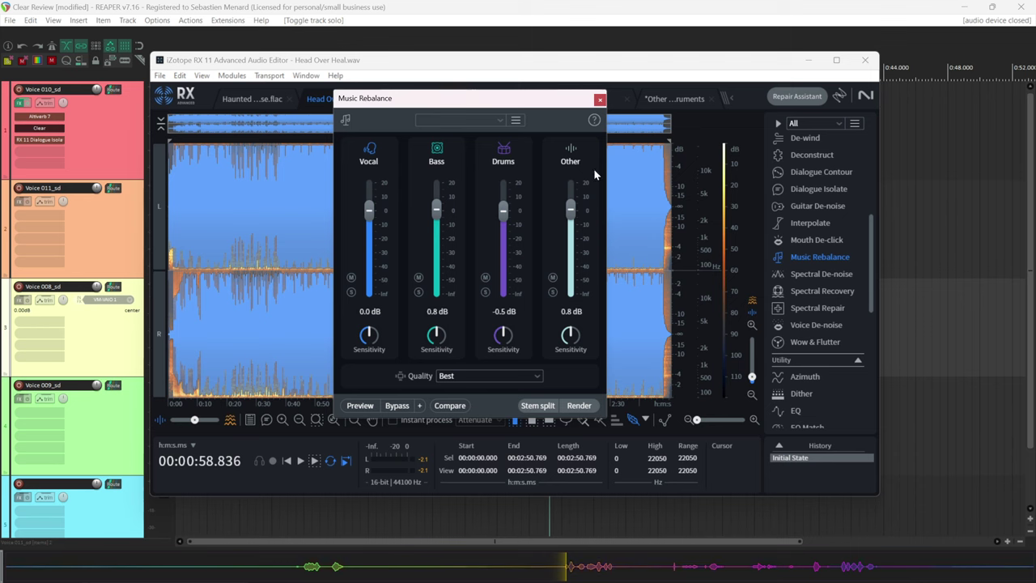
left_click_drag(454, 102, 691, 110)
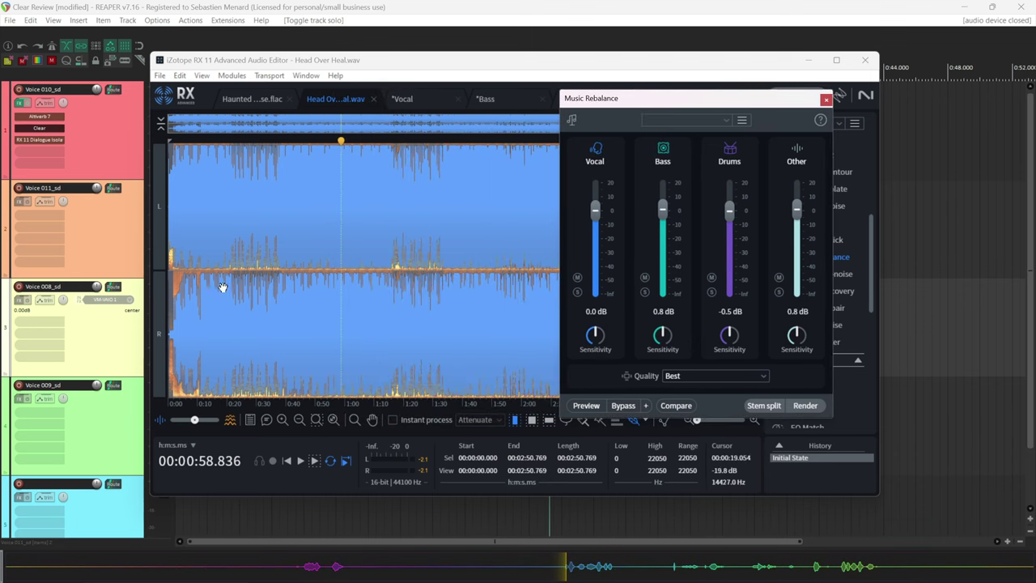
key("space")
left_click(220, 235)
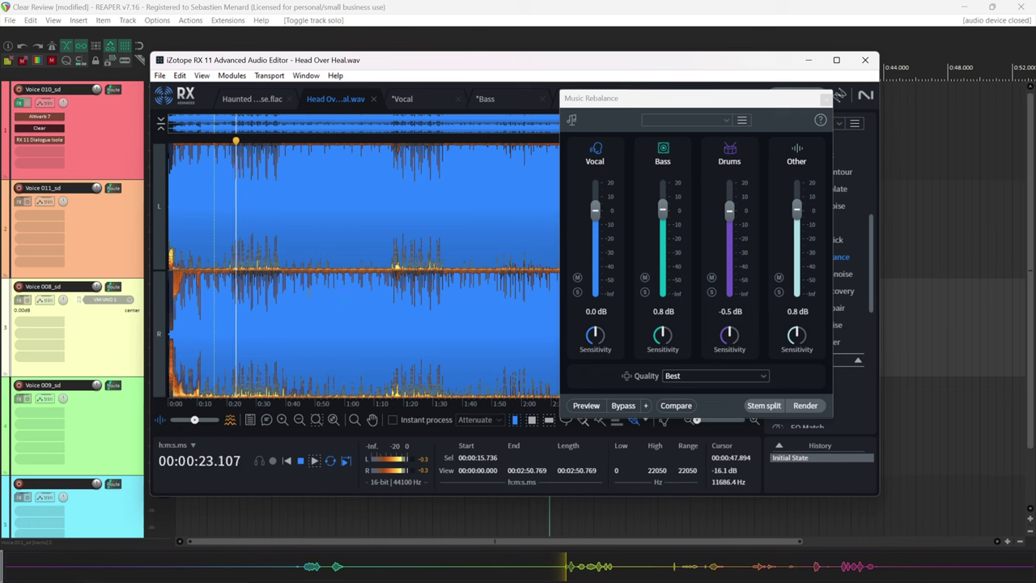
- Stop playback of the song, move Music Rebalance off the module list, and set its Quality to Better
left_click(302, 463)
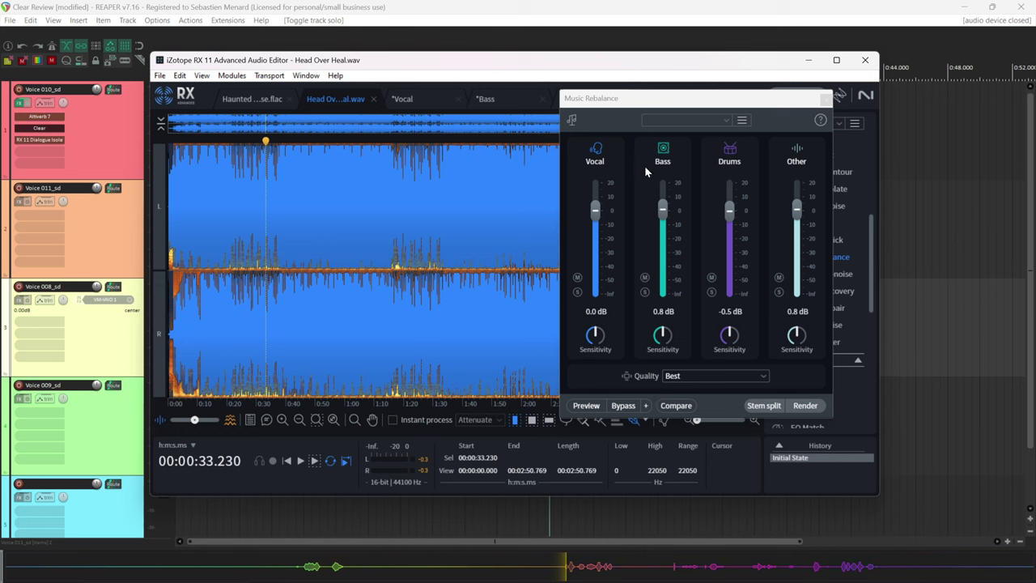
left_click_drag(733, 105, 567, 108)
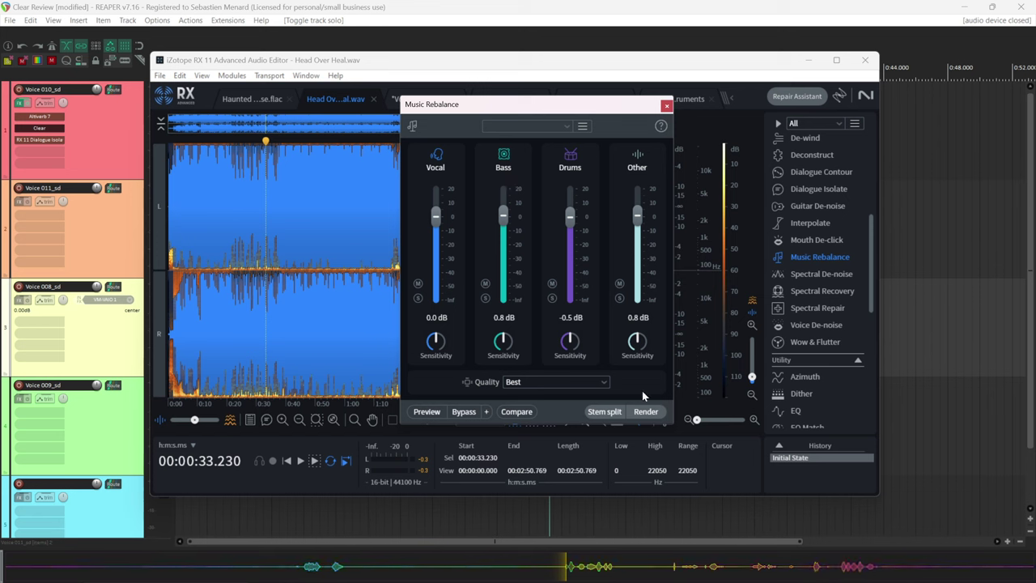
left_click(576, 377)
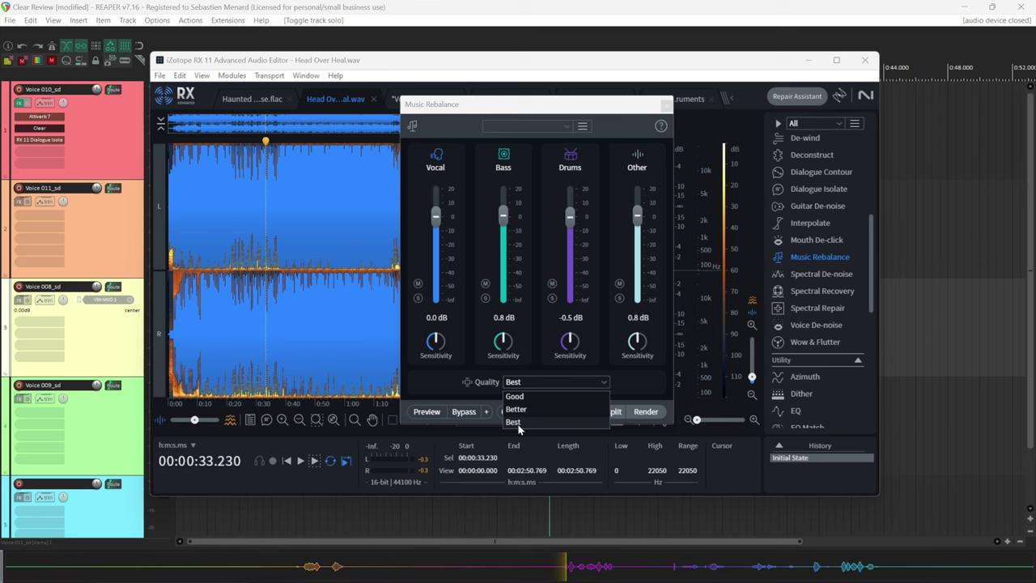
left_click(639, 385)
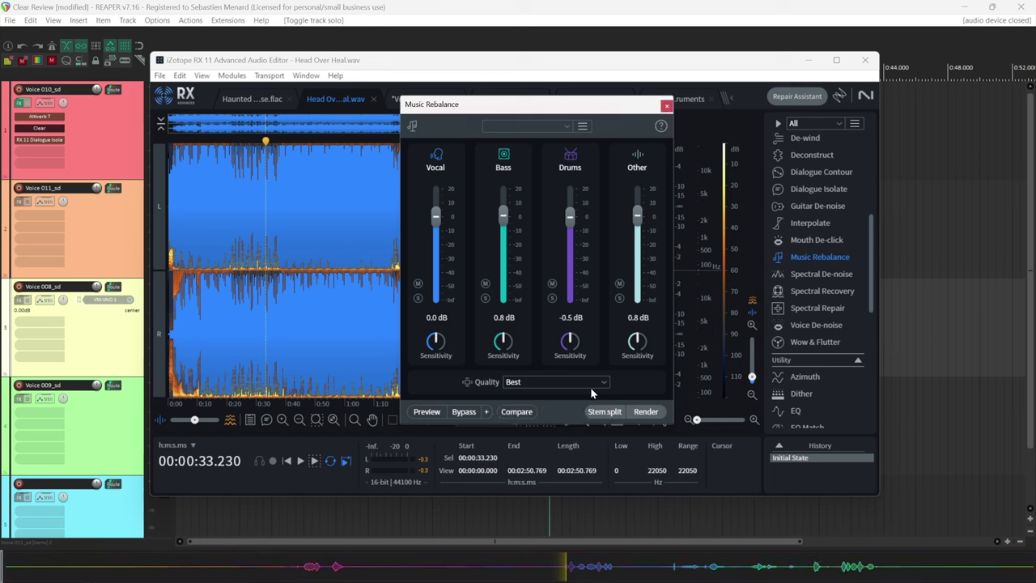
left_click(540, 386)
left_click(535, 407)
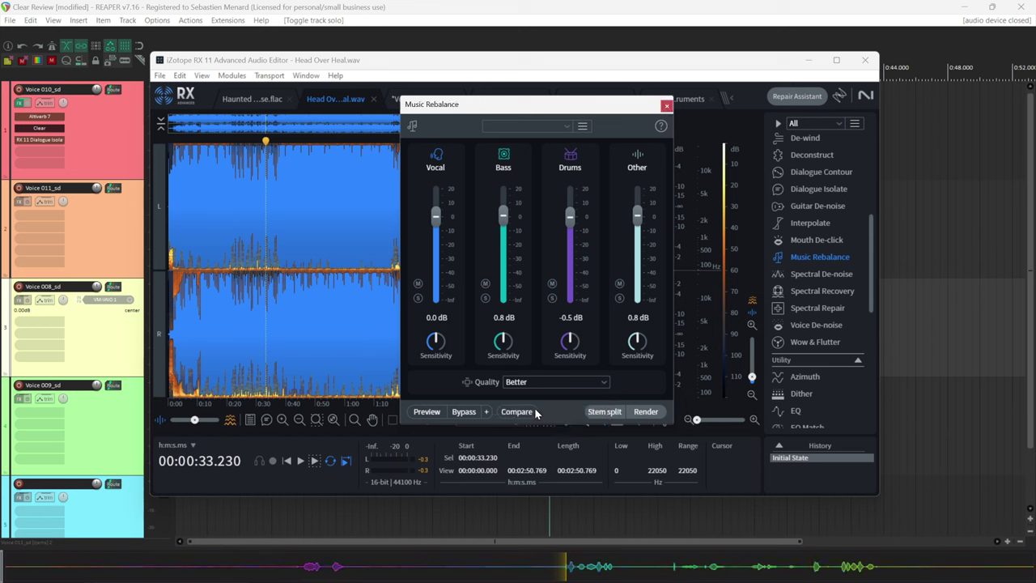
- Preview the song with Bass lowered to -Inf dB, raise Bass back to about 0 dB while listening, and stop the preview
left_click(424, 412)
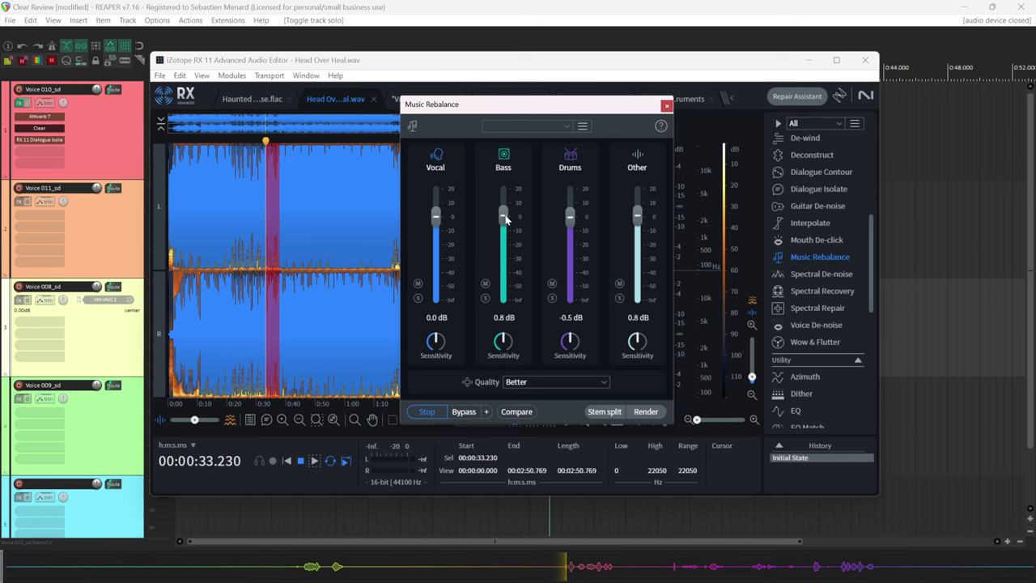
left_click_drag(504, 216, 516, 368)
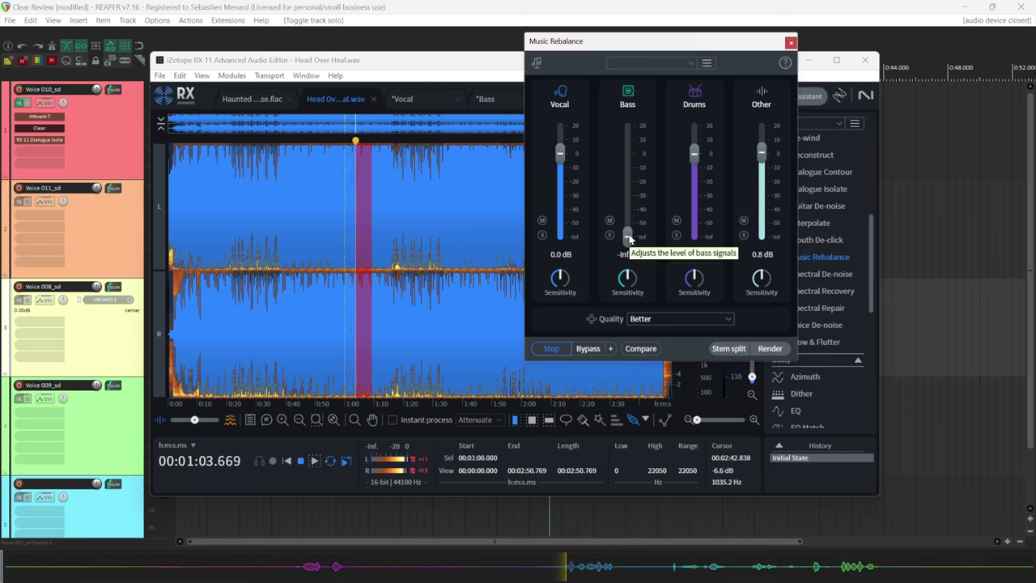
left_click_drag(628, 235, 627, 151)
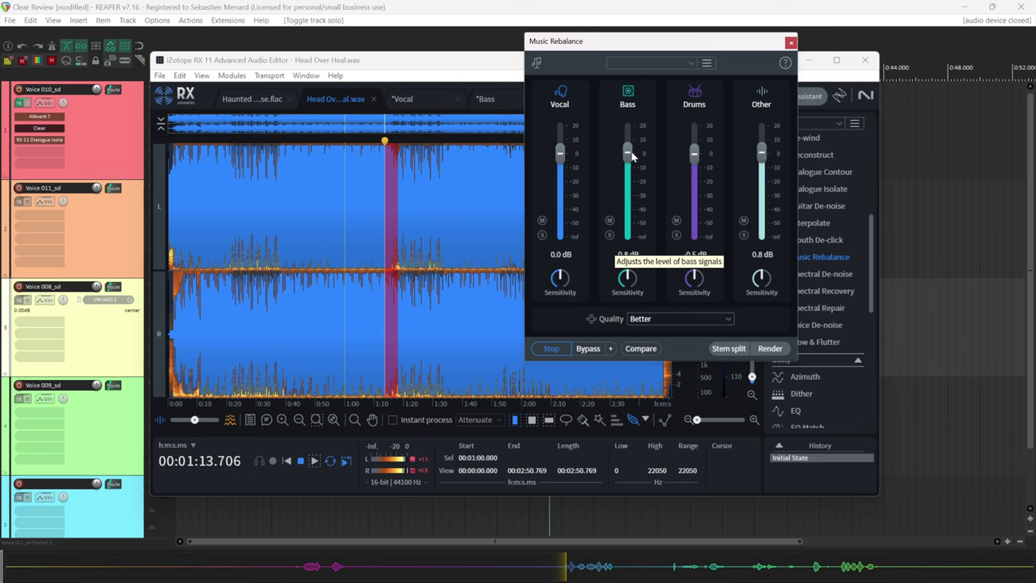
left_click(554, 348)
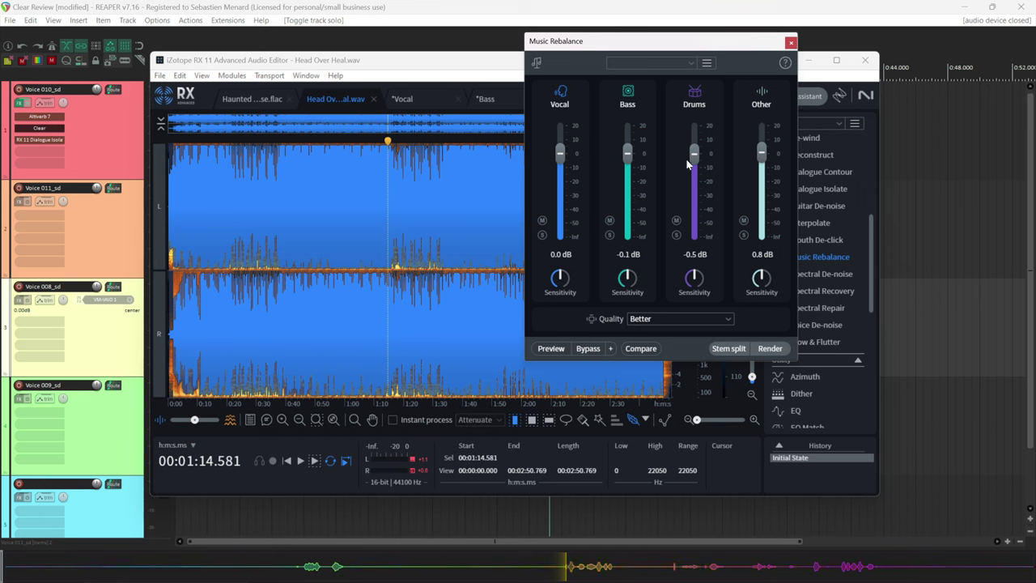
- Preview the song with Drums at -8.0 dB and -20.2 dB, and bring Drums back to about 0 dB
left_click(553, 350)
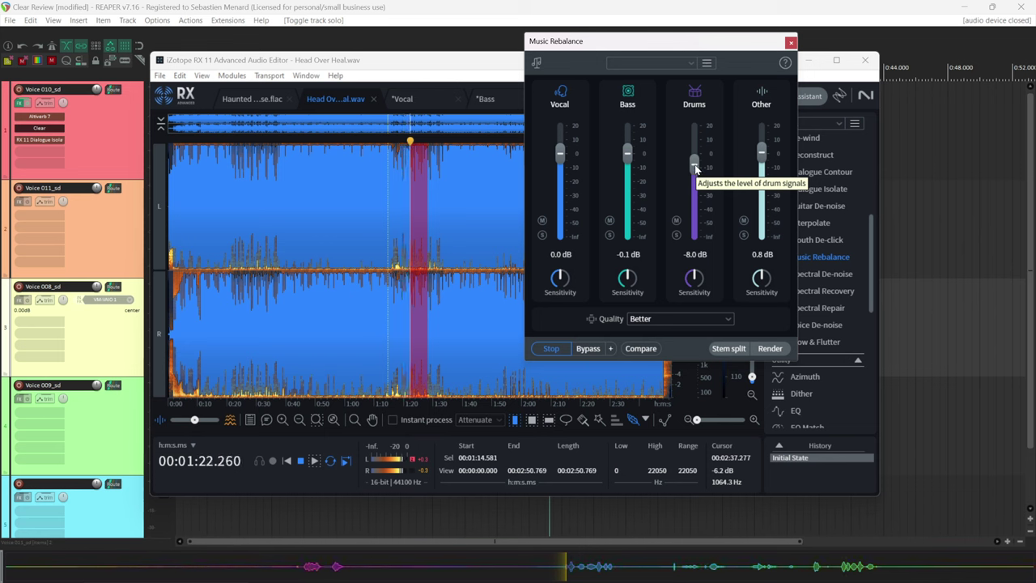
left_click_drag(696, 168, 697, 187)
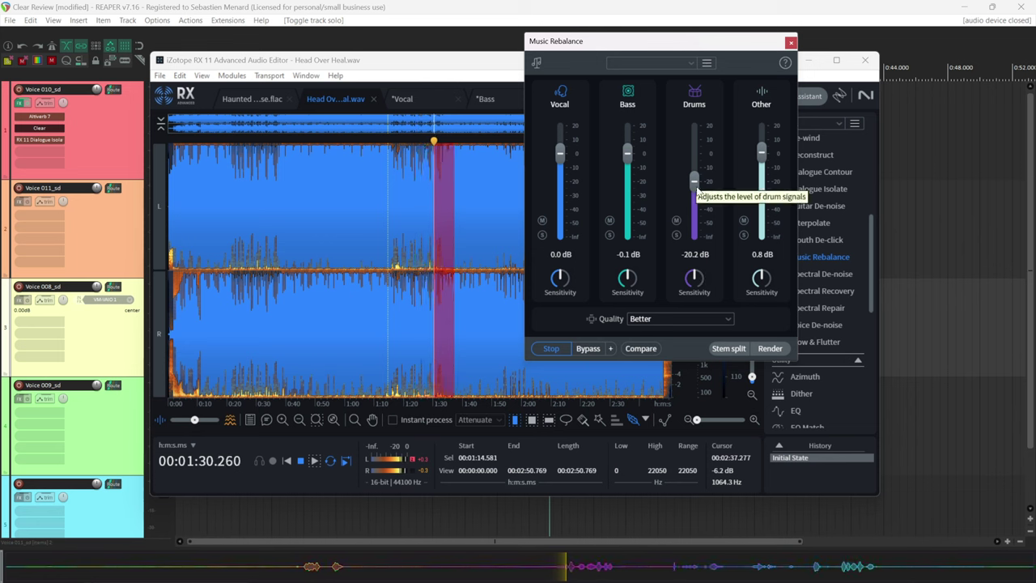
left_click_drag(696, 182, 695, 142)
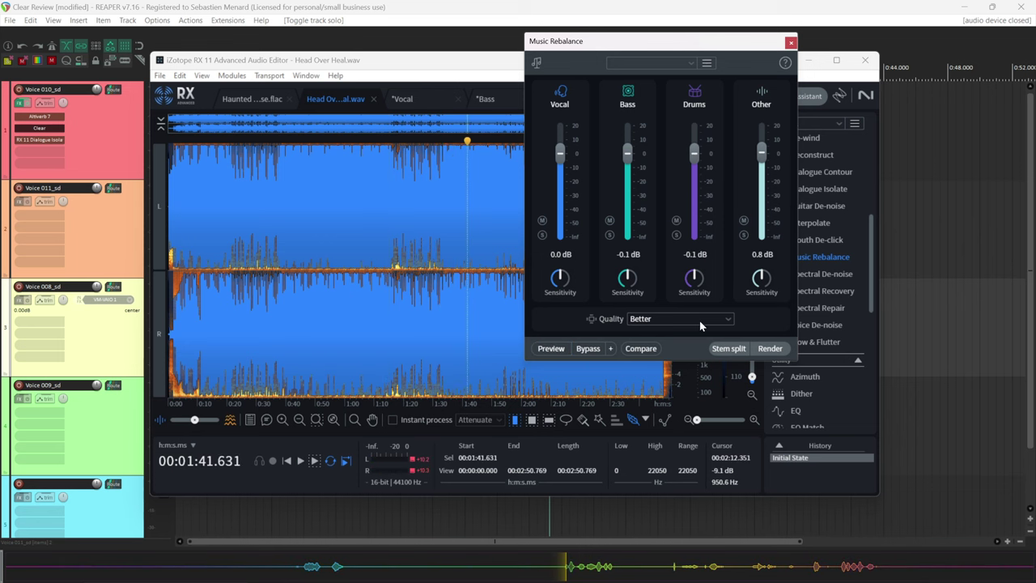
- Set Quality to Best, lower Bass, Drums and Other to -Inf dB, and preview the isolated vocal
left_click(699, 321)
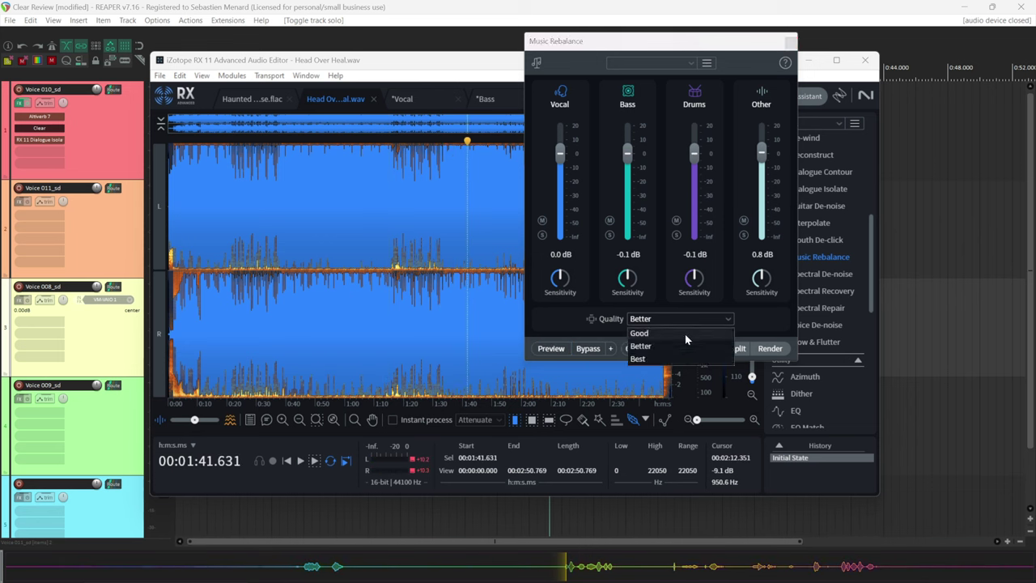
left_click(683, 358)
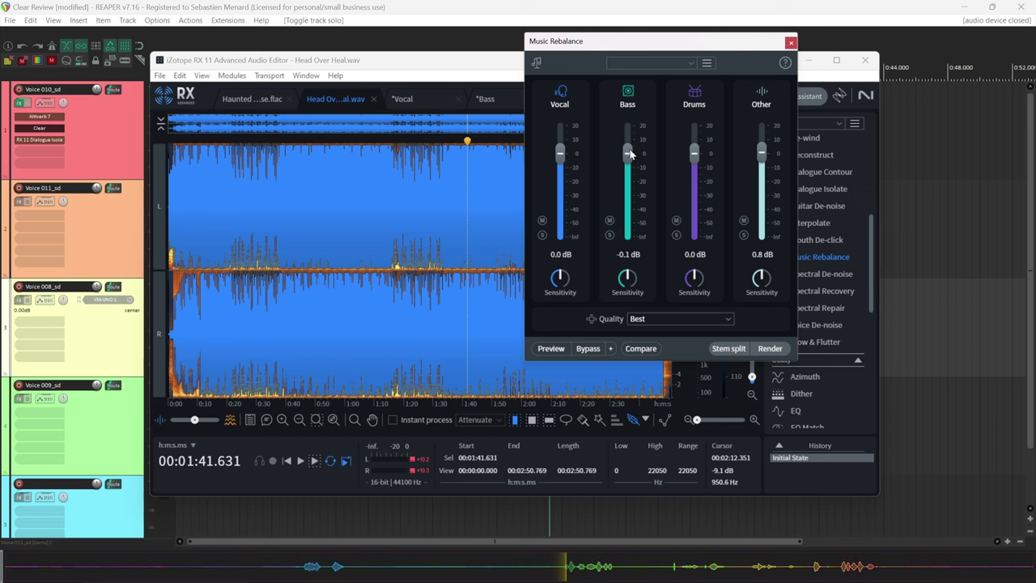
left_click_drag(629, 154, 628, 236)
left_click_drag(693, 152, 694, 236)
left_click_drag(764, 159, 762, 236)
left_click(551, 348)
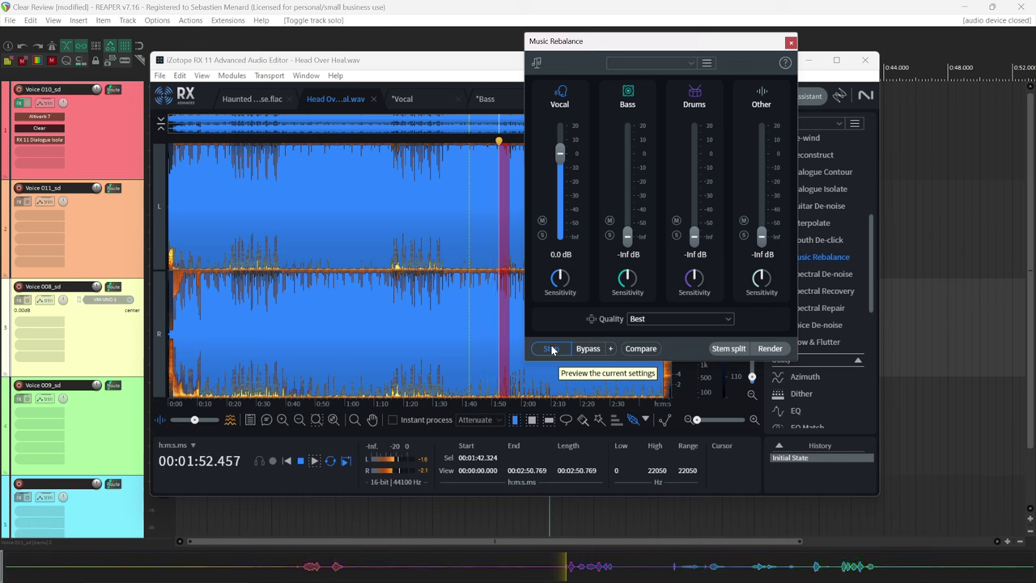
left_click(551, 348)
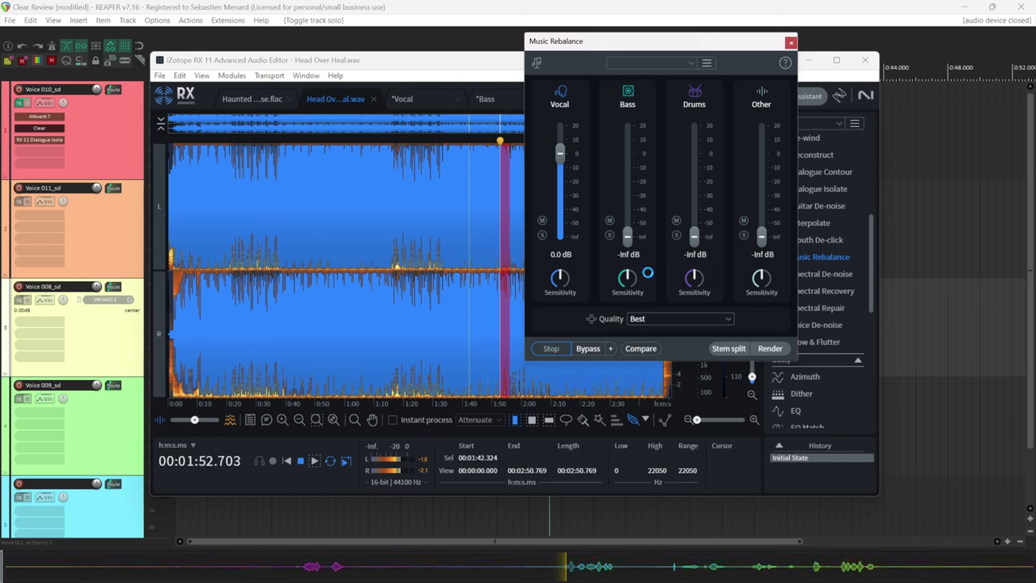
- Raise Bass to 0.3 dB, Drums to 1.2 dB and Other to 1.2 dB, and close Music Rebalance without rendering
left_click_drag(626, 238, 646, 153)
left_click_drag(697, 241, 693, 151)
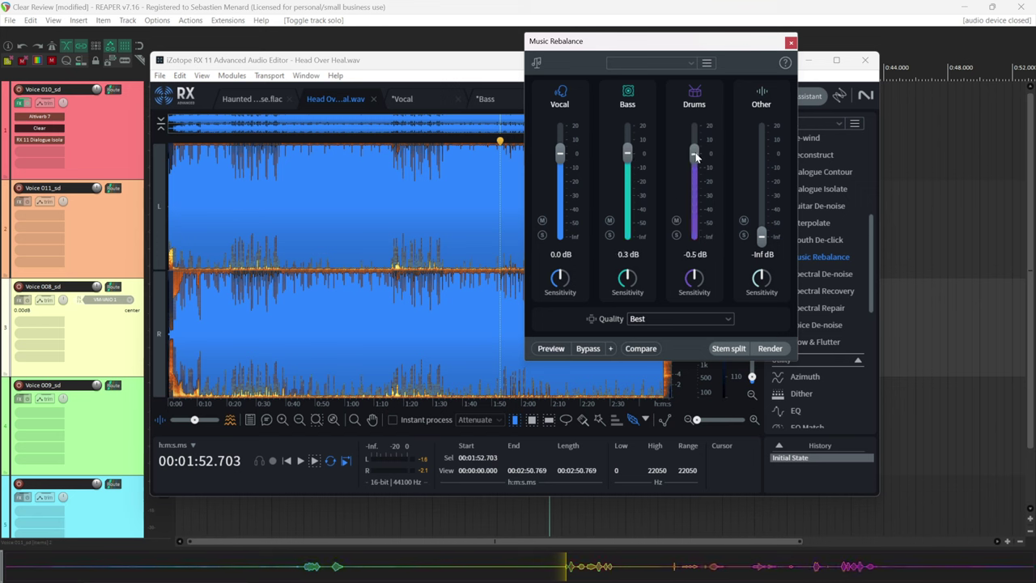
left_click_drag(761, 236, 761, 153)
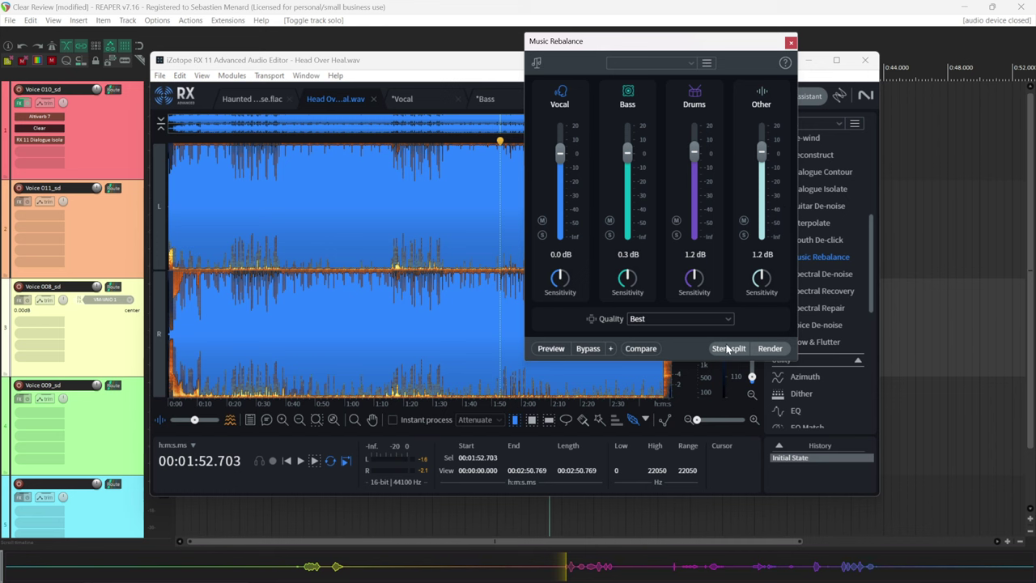
left_click(709, 321)
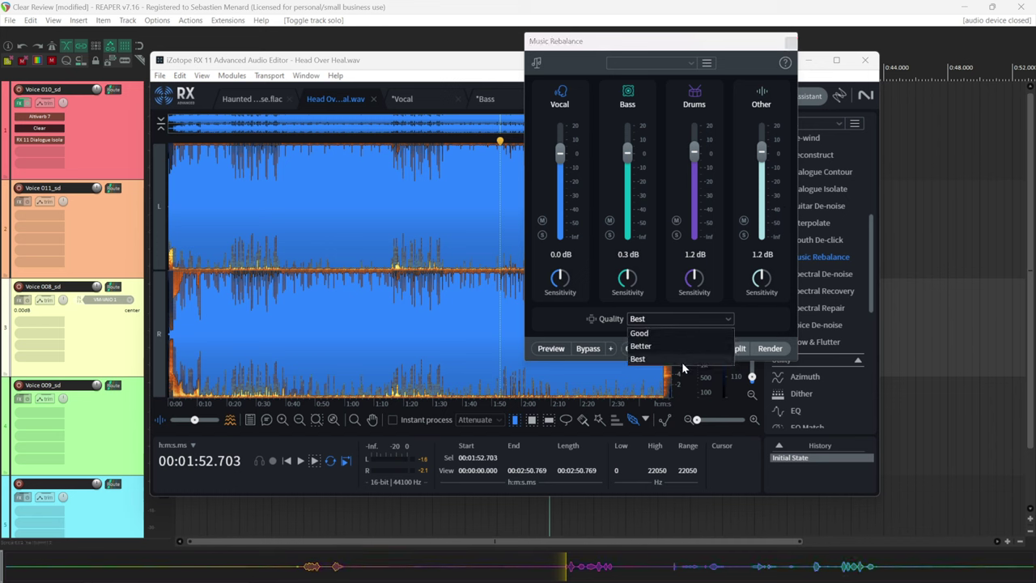
left_click(762, 332)
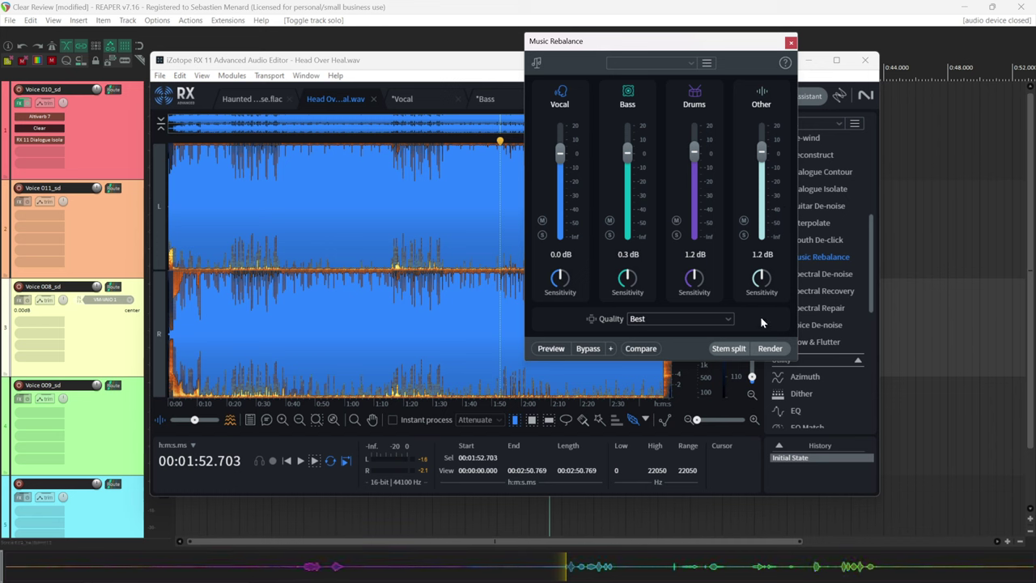
left_click(791, 42)
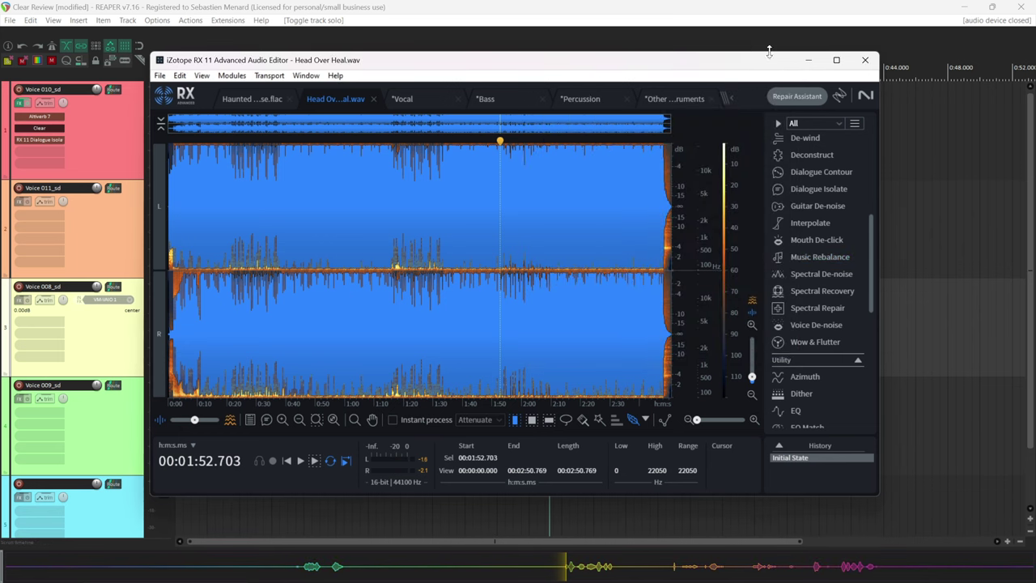
- Look through the waveforms of the separated Vocal, Bass, Percussion and Other Instruments stems
left_click(421, 98)
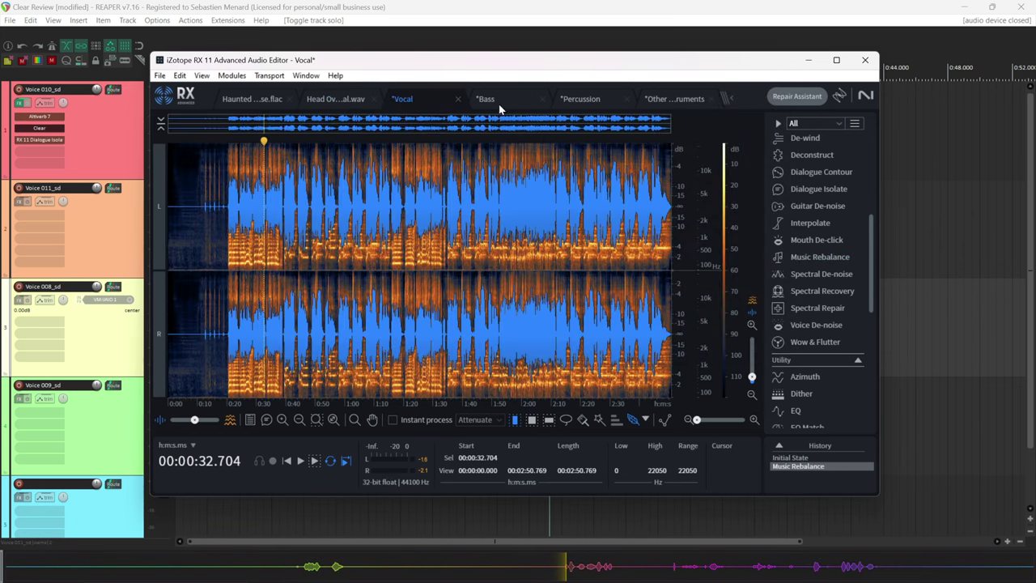
left_click(500, 100)
left_click(585, 101)
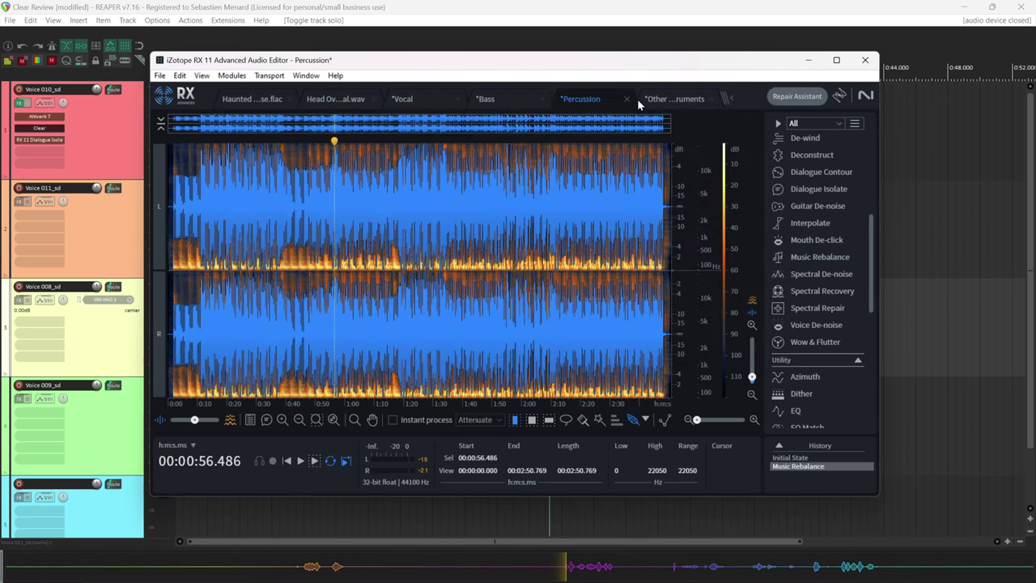
left_click(656, 101)
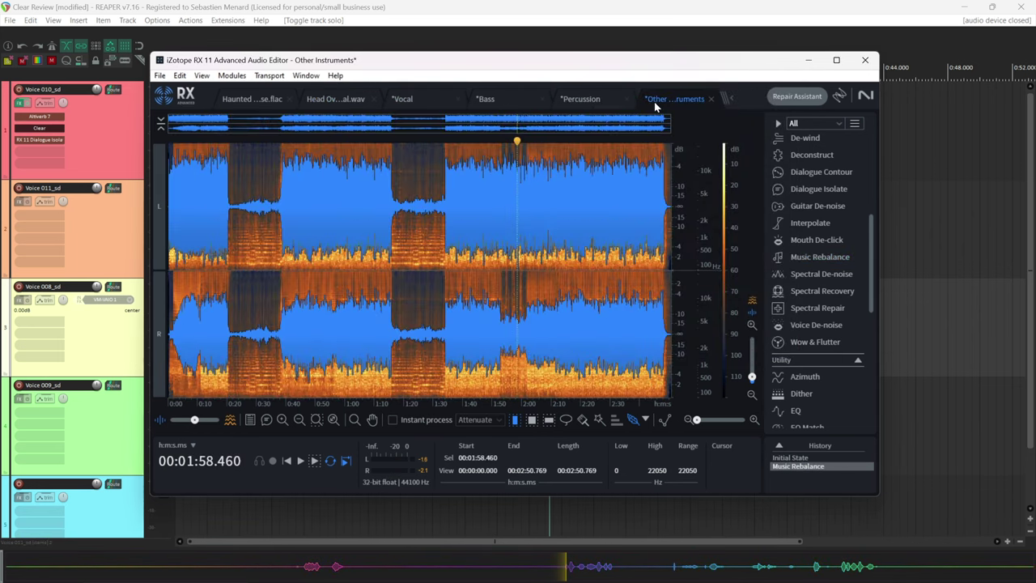
- Play the Vocal stem from about 20 seconds
left_click(413, 100)
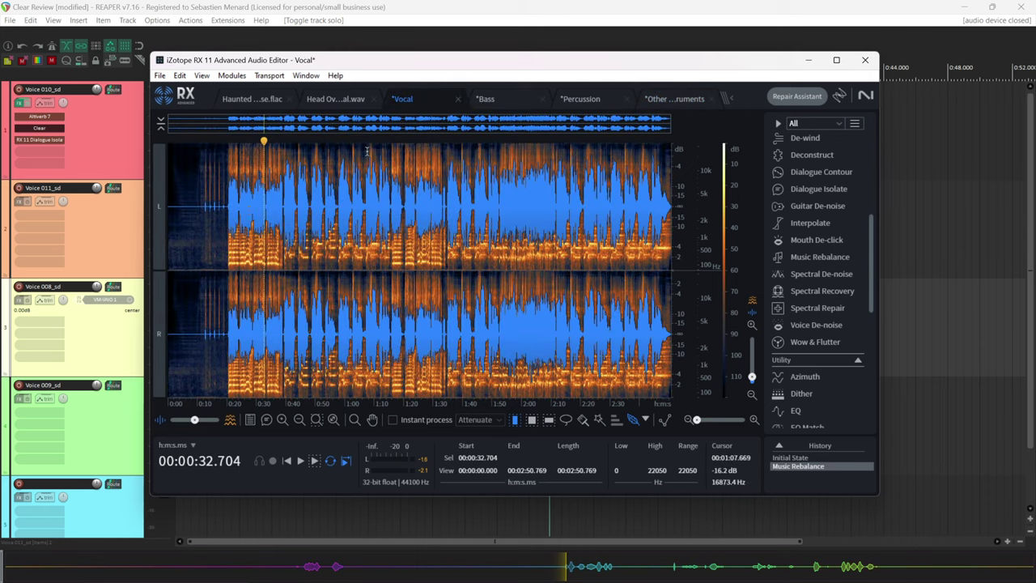
left_click(226, 224)
key("space")
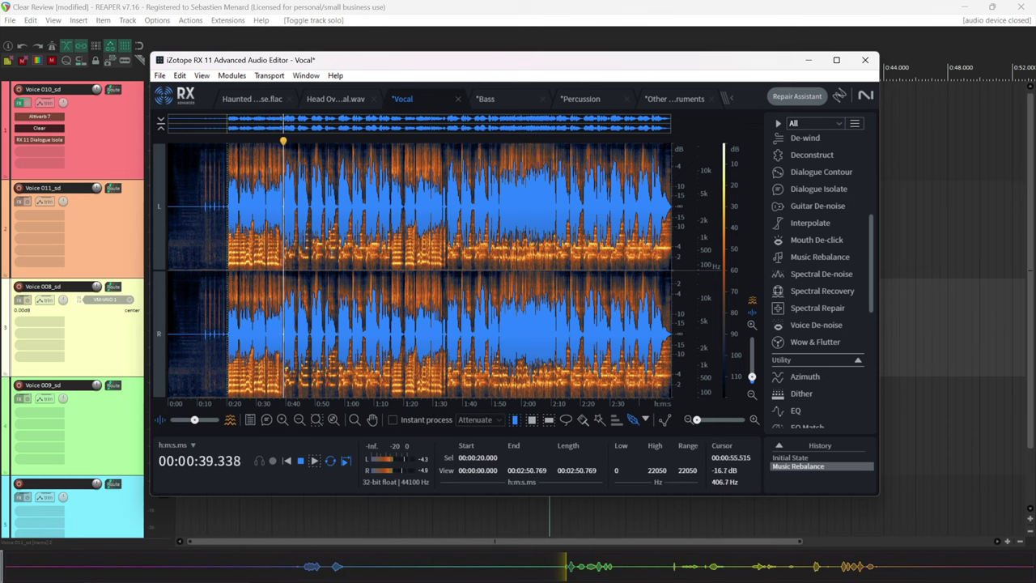
- Play the Bass stem from about 13.7 seconds and stop it after a short passage
left_click(500, 102)
left_click(208, 252)
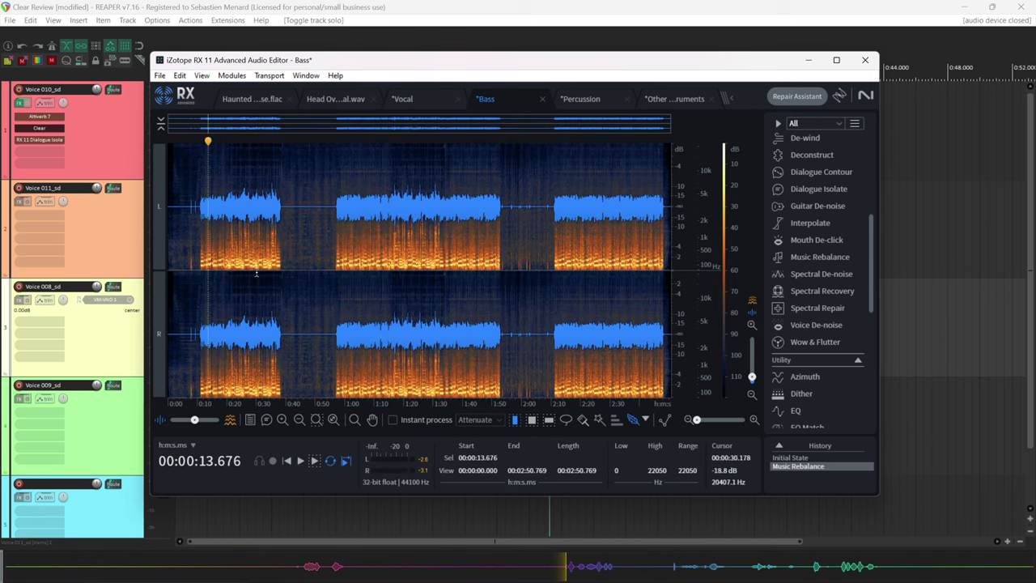
key("space")
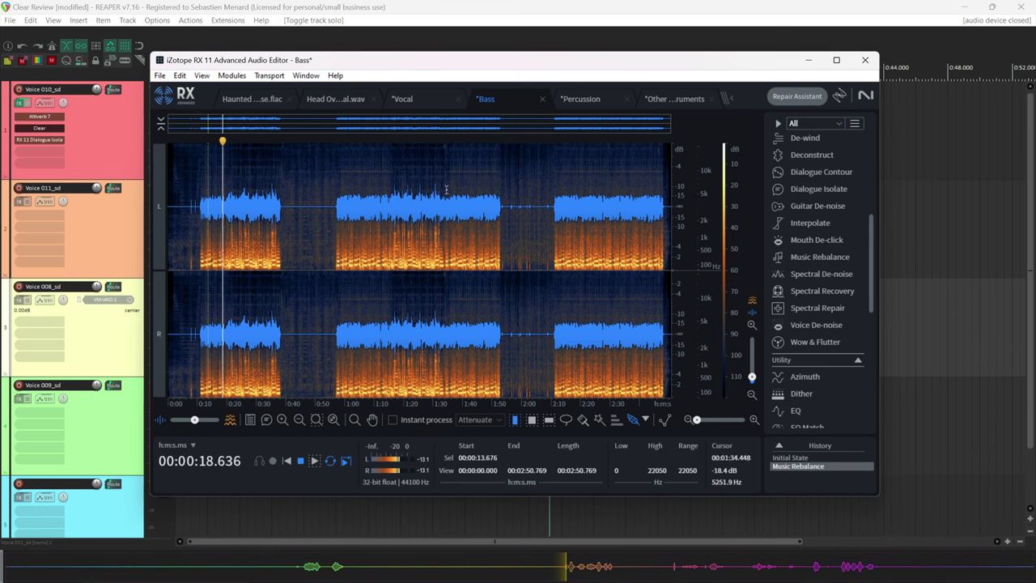
key("space")
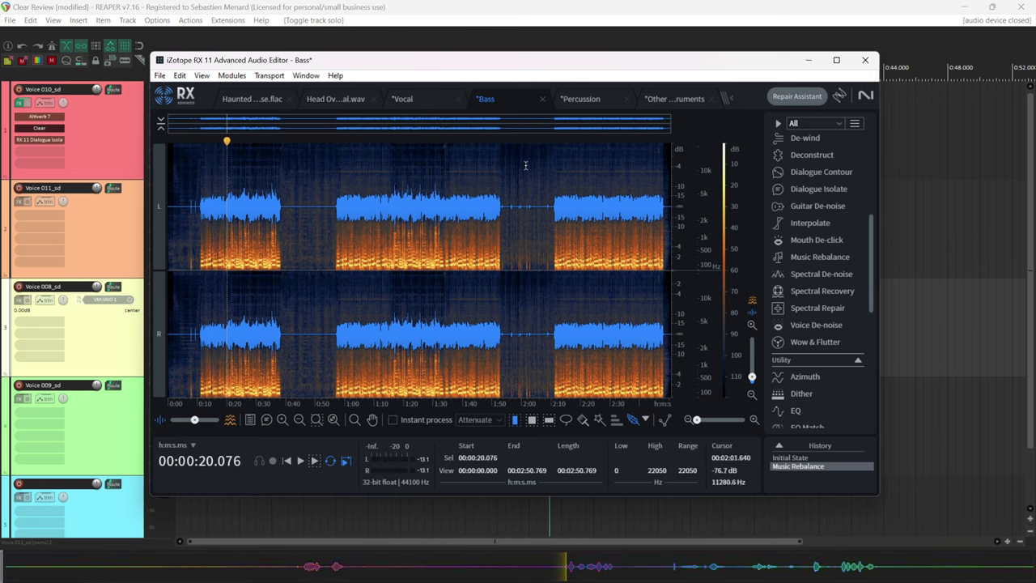
- Play the Percussion stem from about 26.7 seconds and again from about 1:14, stopping after each short passage
left_click(585, 98)
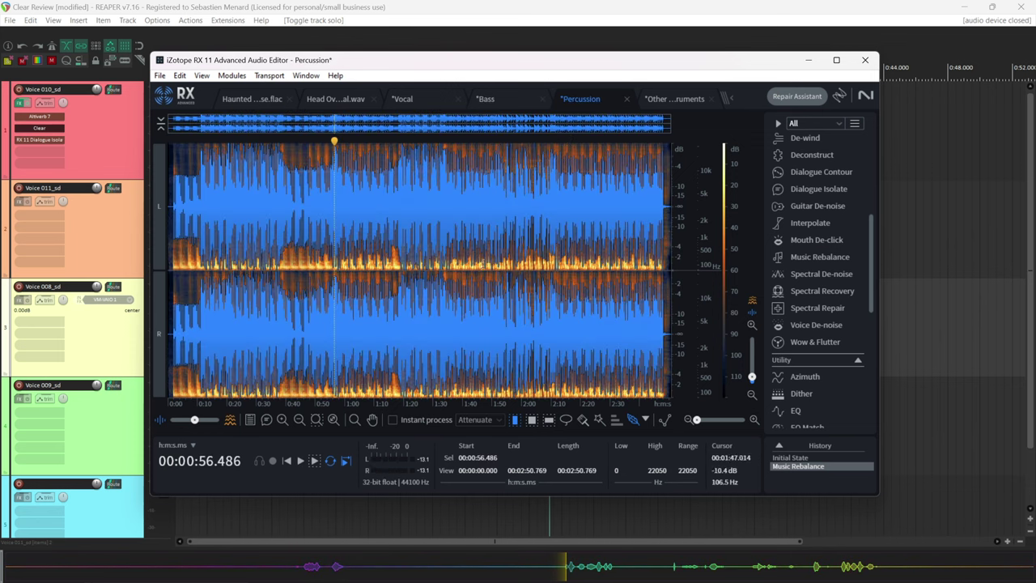
left_click(246, 252)
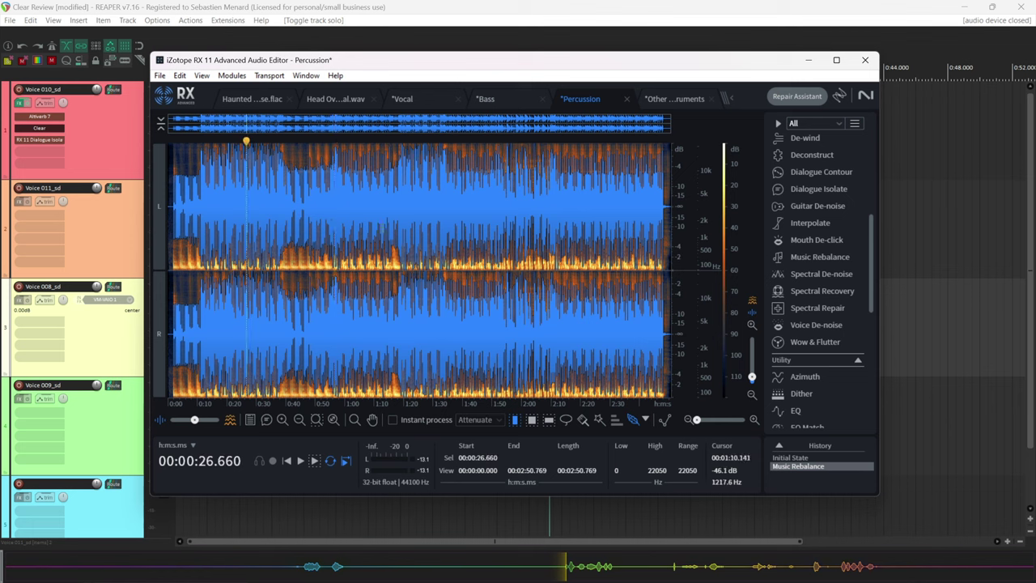
key("space")
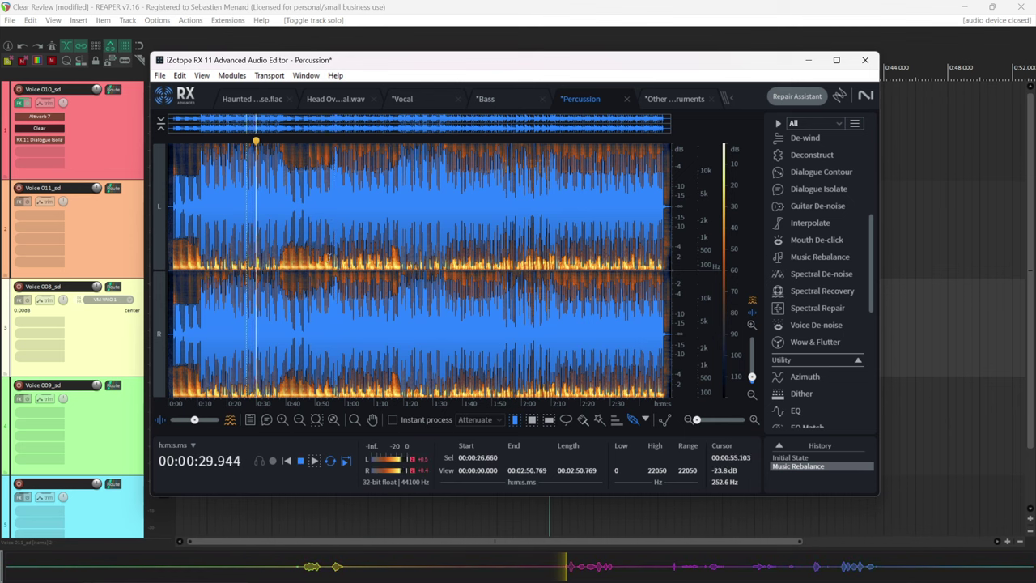
key("space")
left_click(387, 236)
key("space")
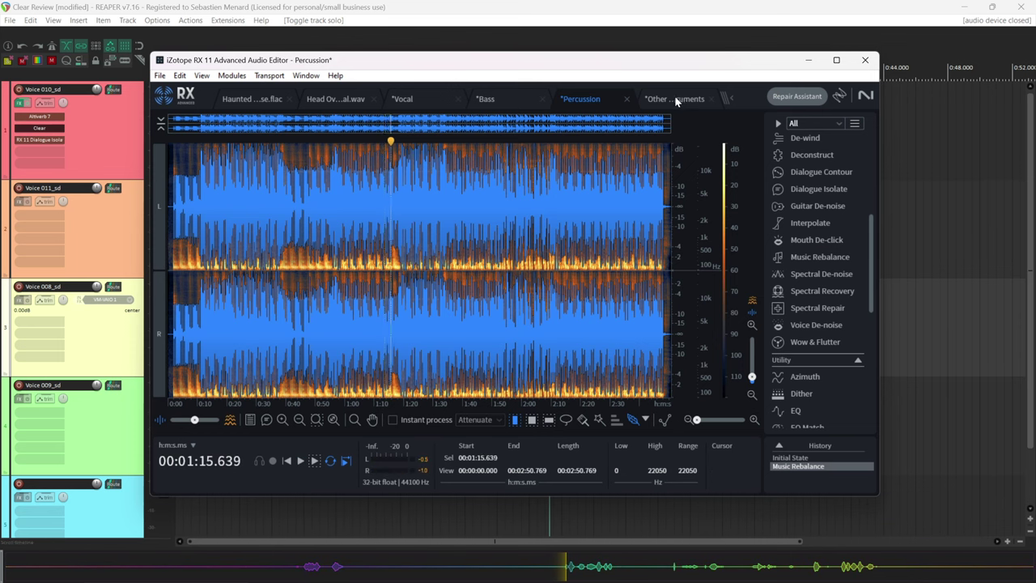
- Play the Other Instruments stem from about 5 seconds
left_click(673, 98)
left_click(183, 260)
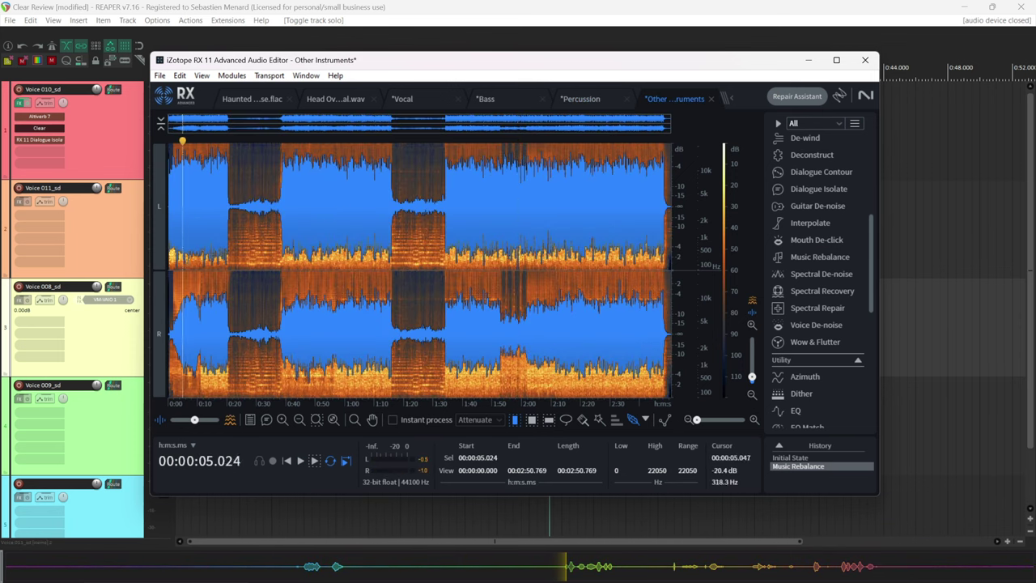
key("space")
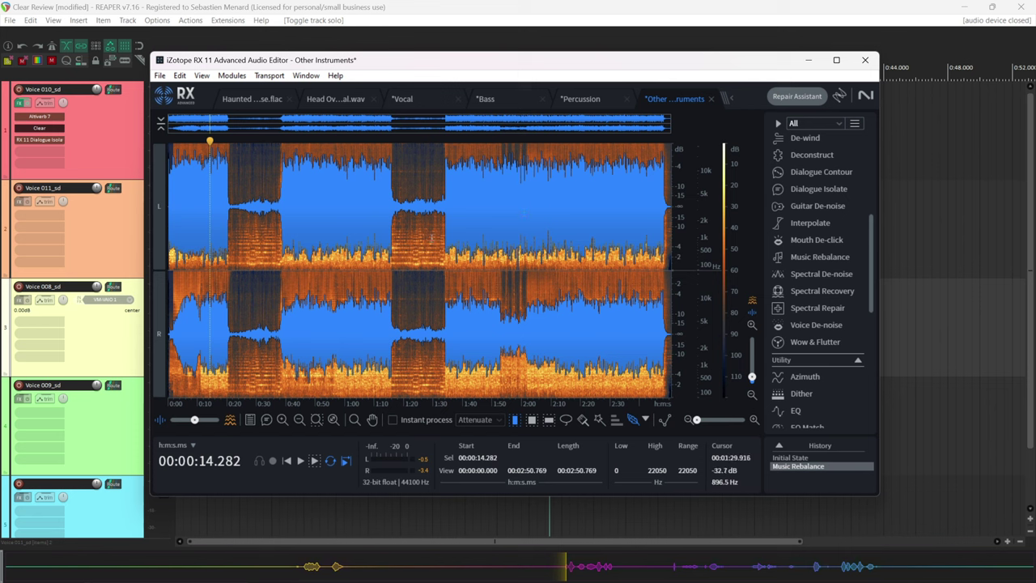
- Play the quiet section of the Other Instruments stem from about 1:22, stopping after each short passage
left_click(409, 261)
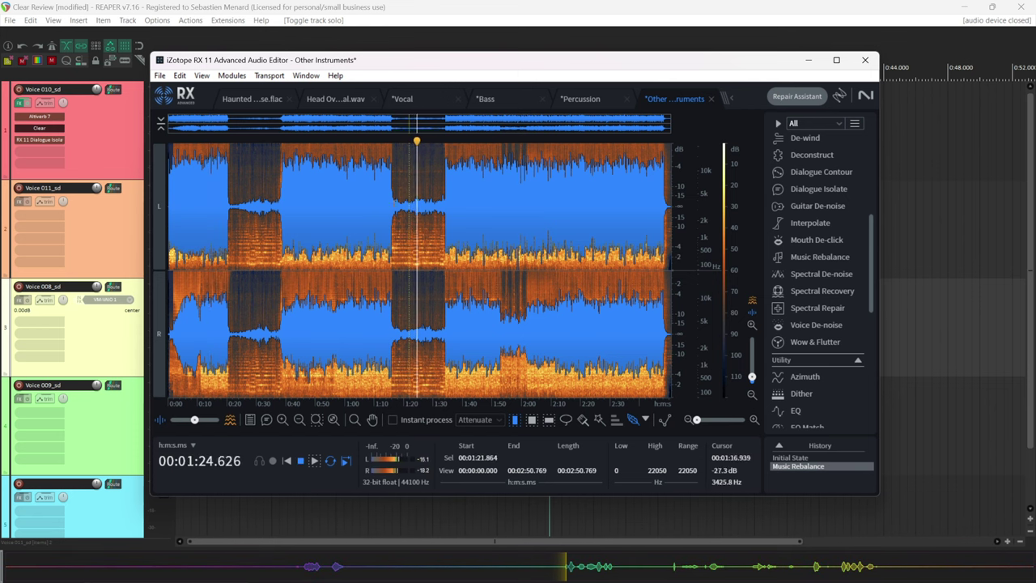
key("space")
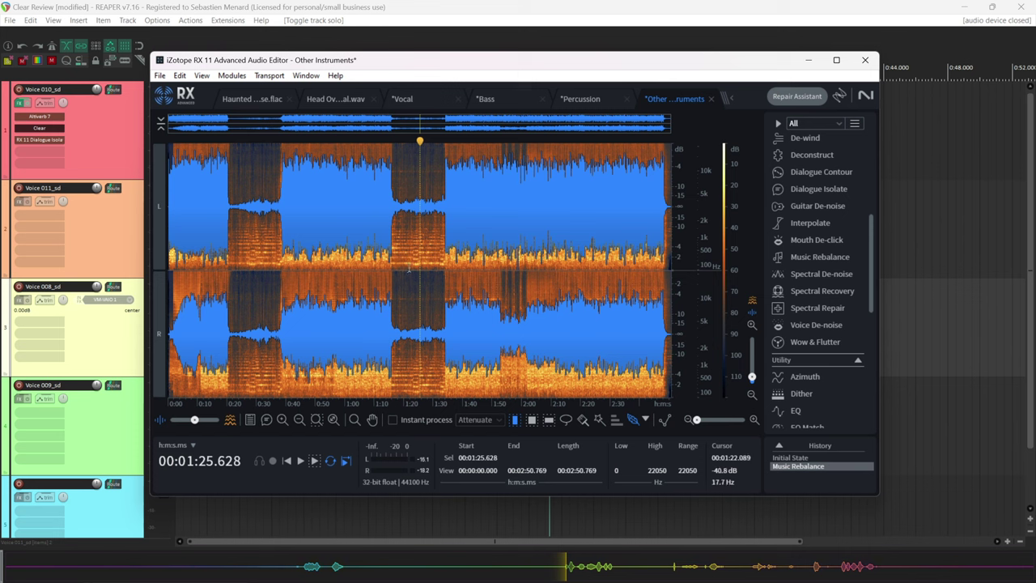
left_click(408, 271)
key("space")
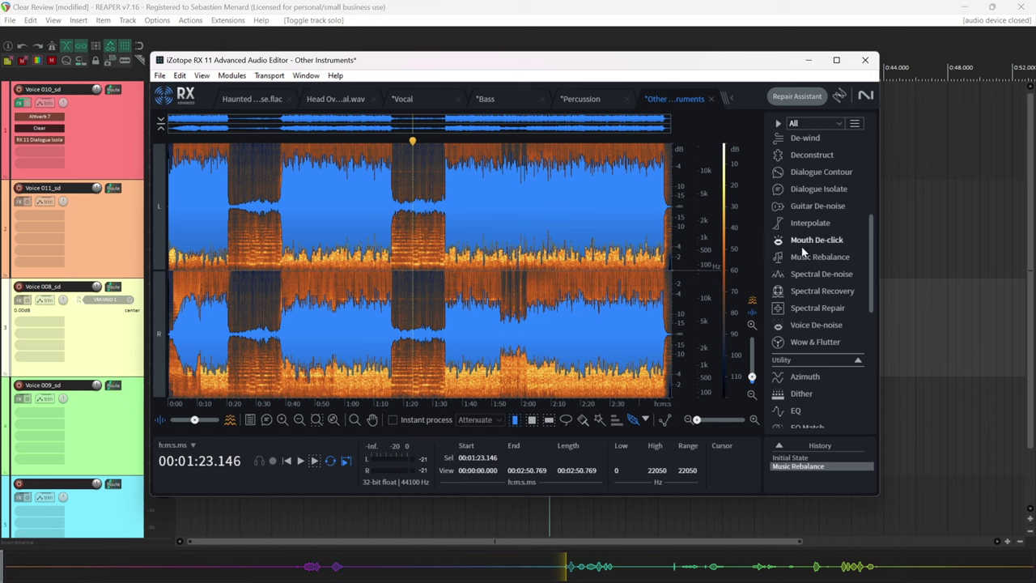
- Bring up Loudness Optimize for Haunted House.flac and move its window clear of the selected waveform passage
scroll(811, 231, "down", 3)
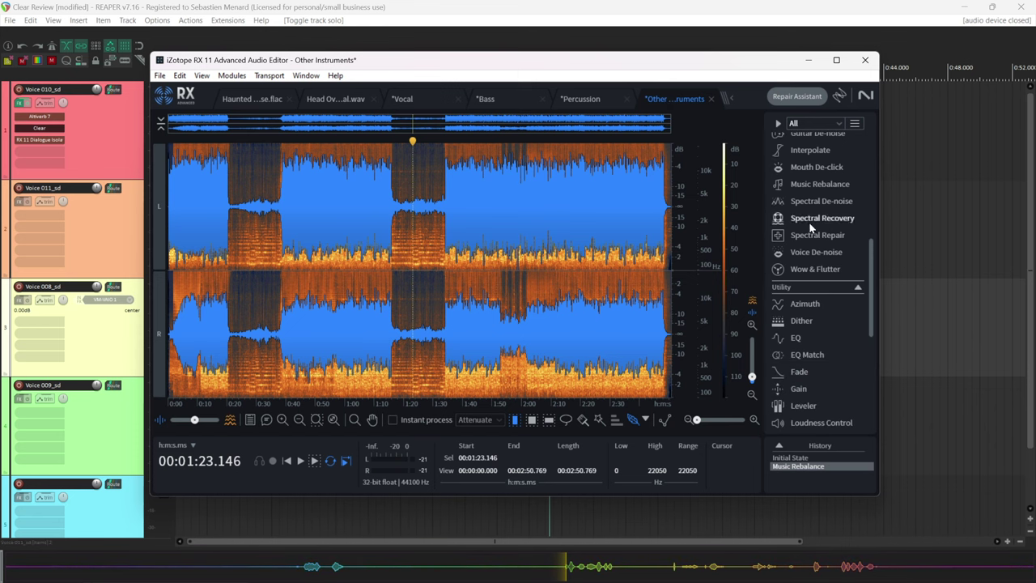
scroll(816, 259, "up", 9)
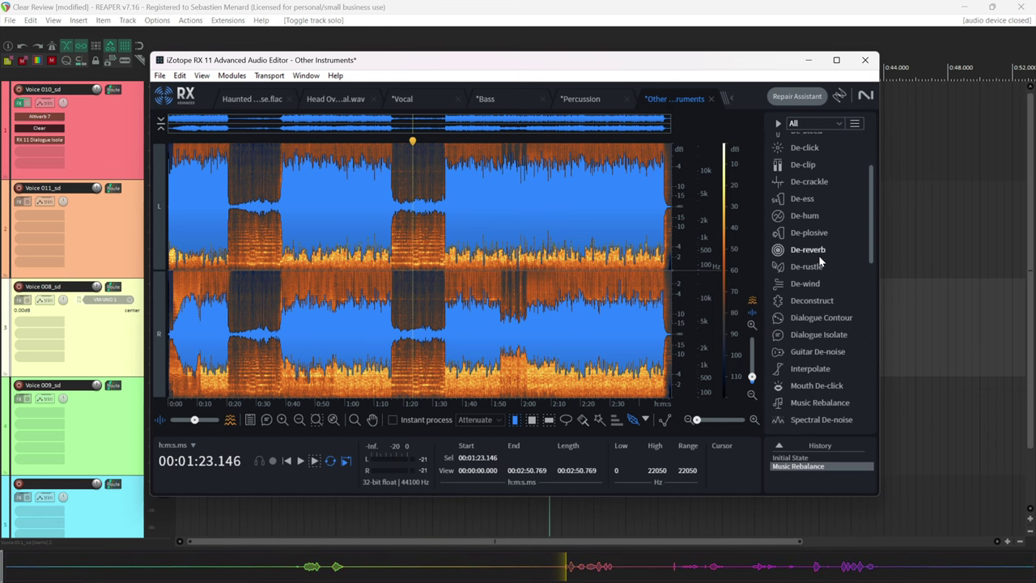
scroll(819, 255, "up", 4)
scroll(818, 255, "down", 4)
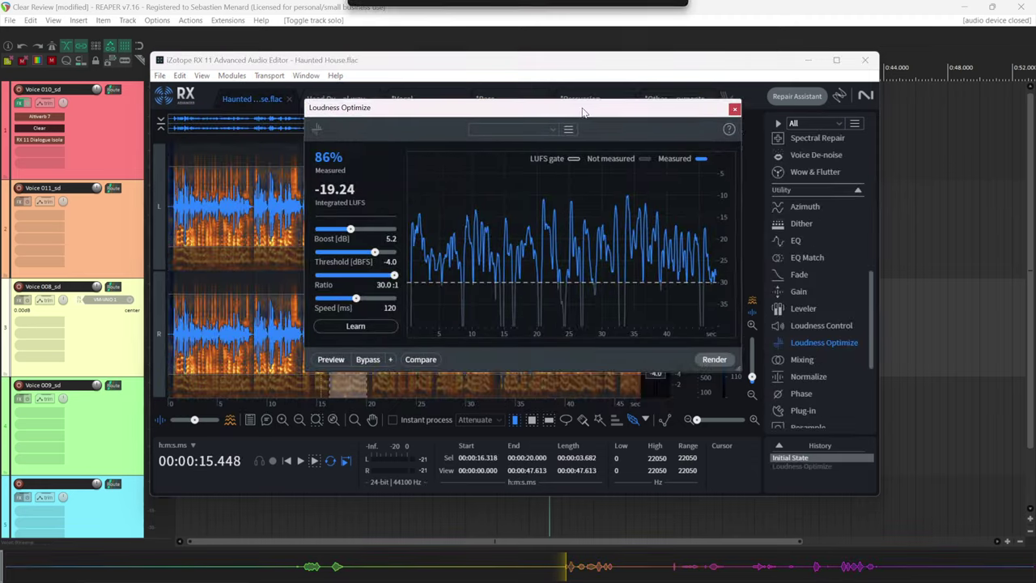
left_click_drag(583, 111, 571, 130)
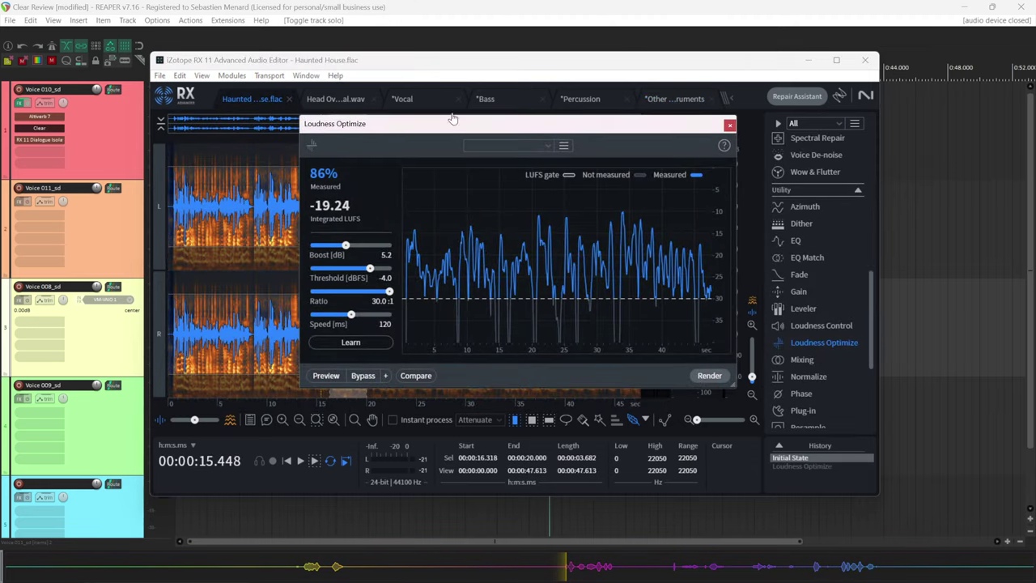
left_click_drag(472, 130, 503, 117)
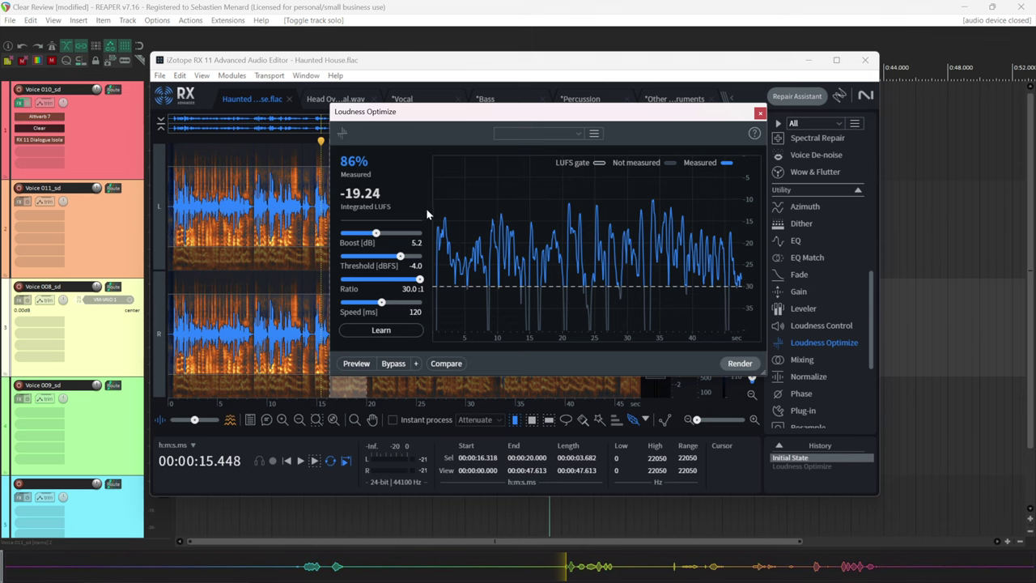
left_click_drag(421, 111, 544, 106)
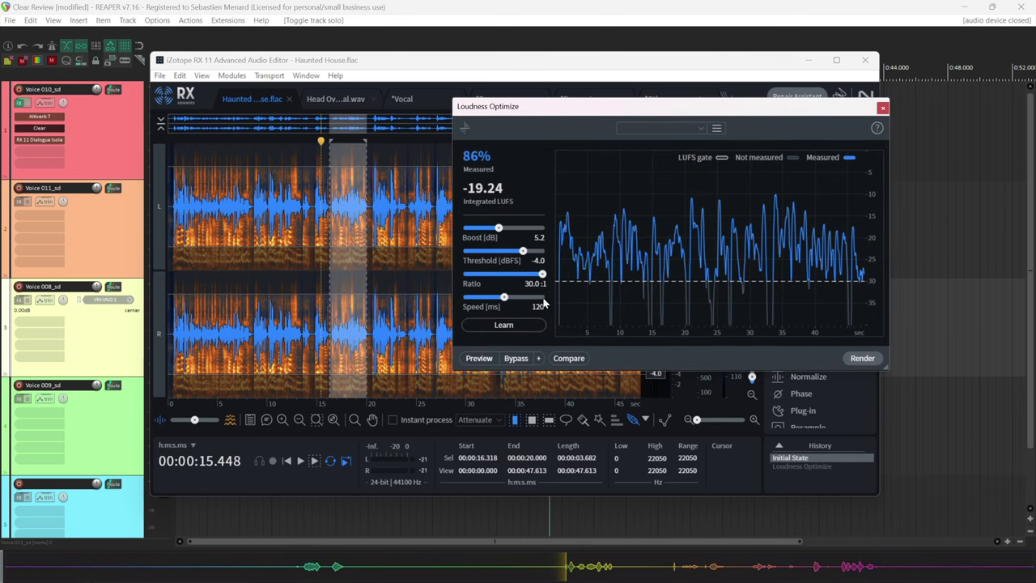
- Set Loudness Optimize to a 5.6 dB boost, a -14.8 dBFS threshold and a 5.8:1 ratio
left_click_drag(524, 254, 501, 235)
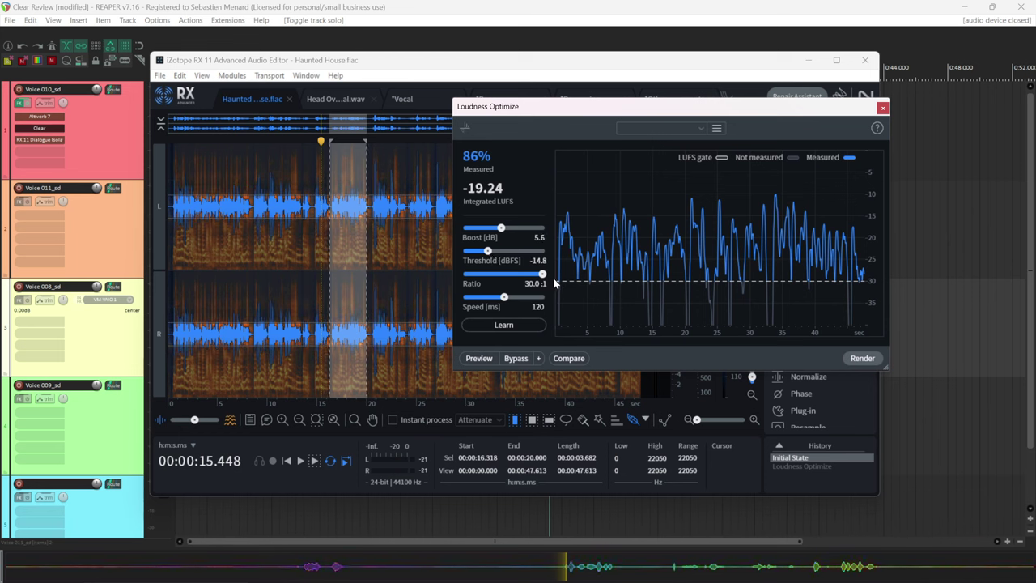
left_click_drag(555, 283, 512, 277)
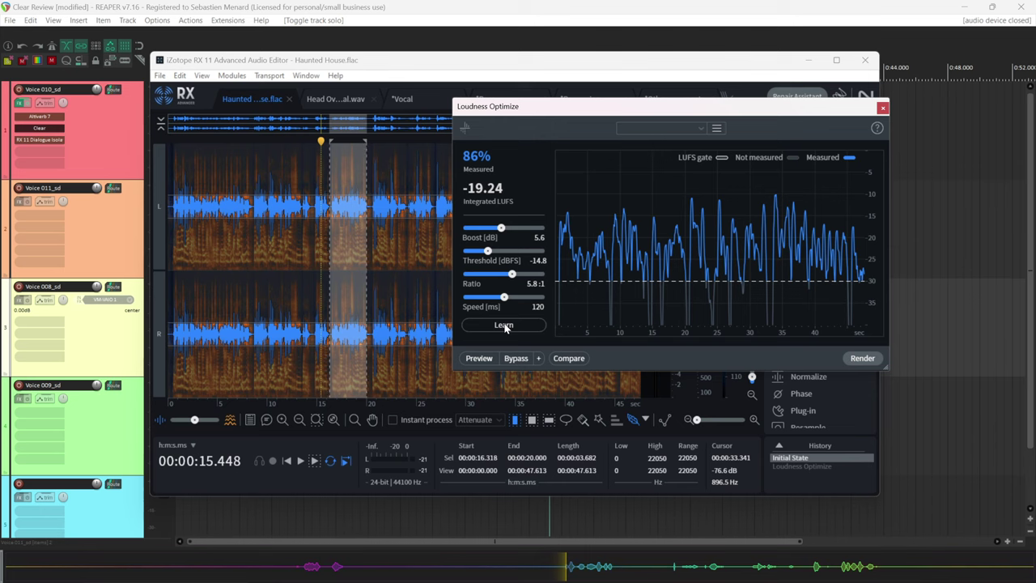
- Have Loudness Optimize learn its settings from Haunted House.flac, then close the module
left_click(504, 325)
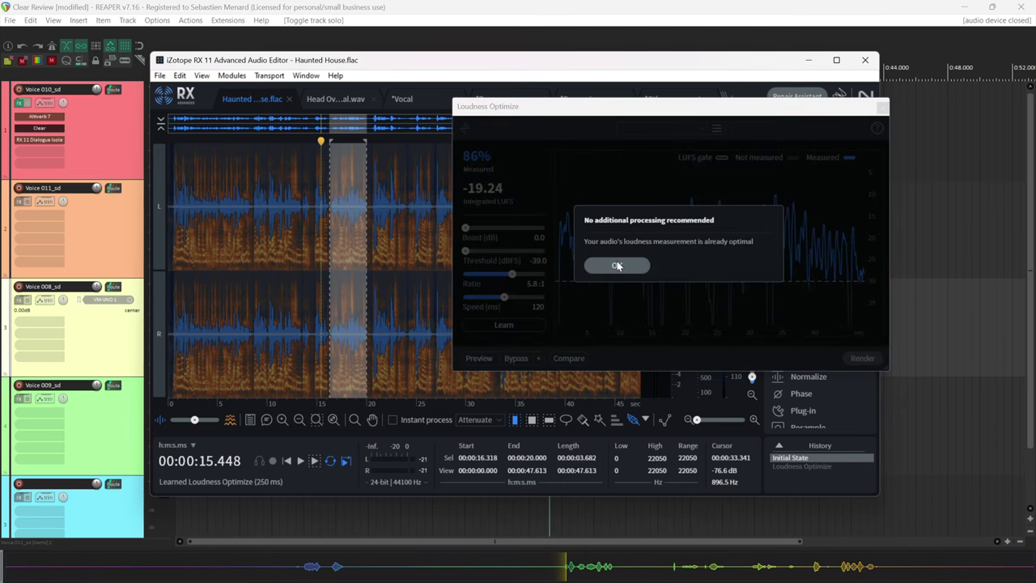
left_click(617, 266)
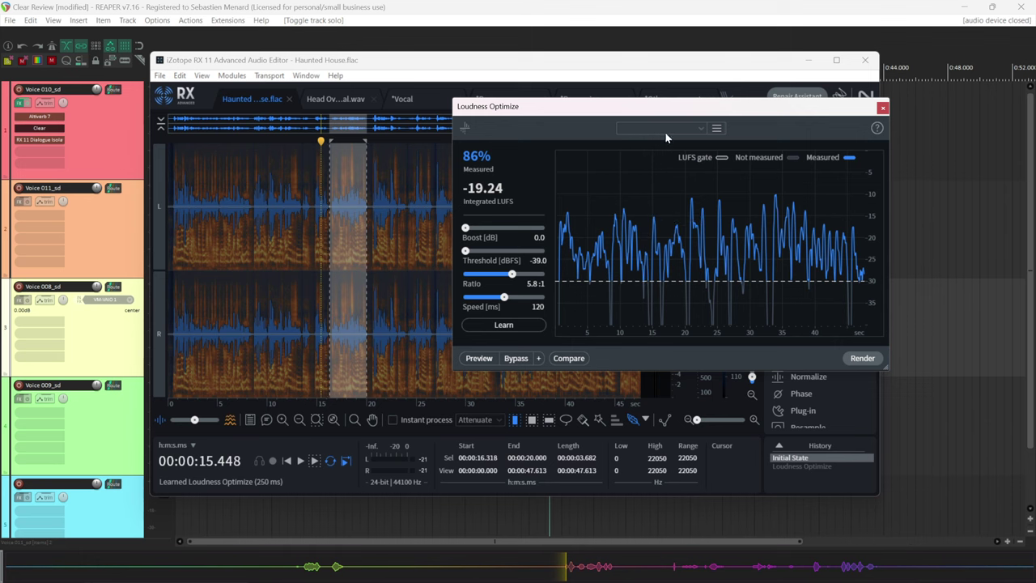
key("Escape")
left_click(201, 75)
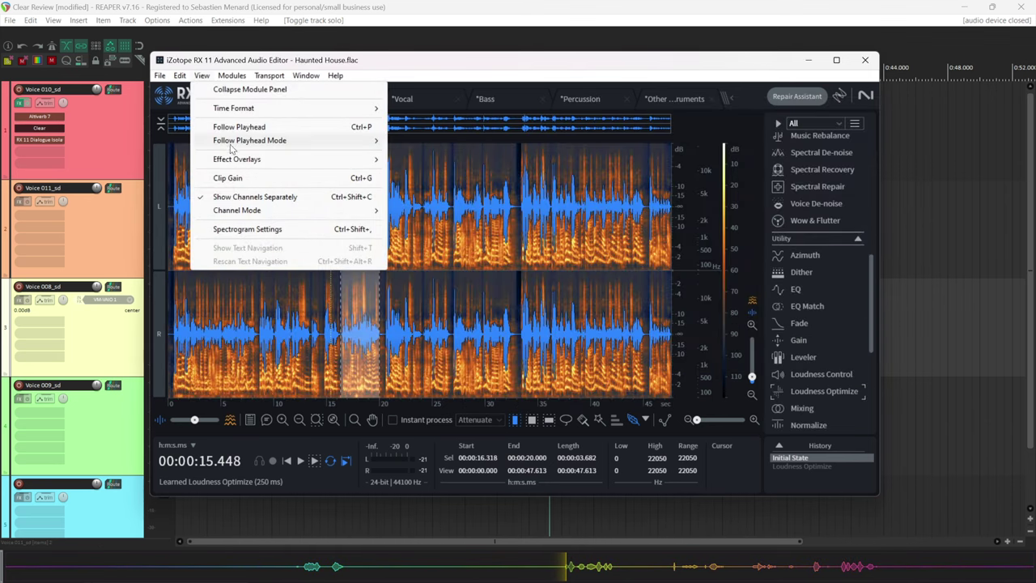
mouse_move(356, 210)
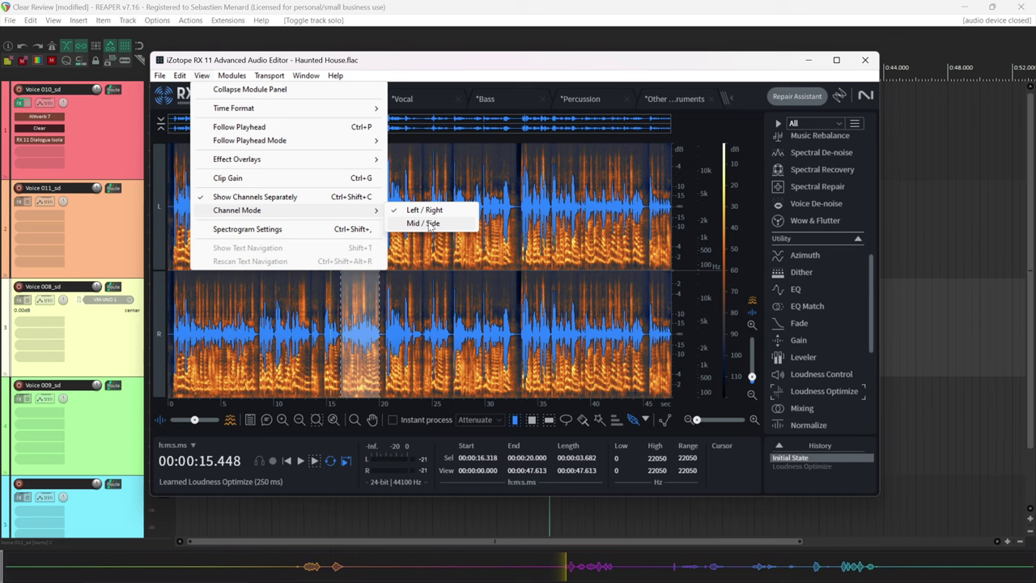
left_click(437, 279)
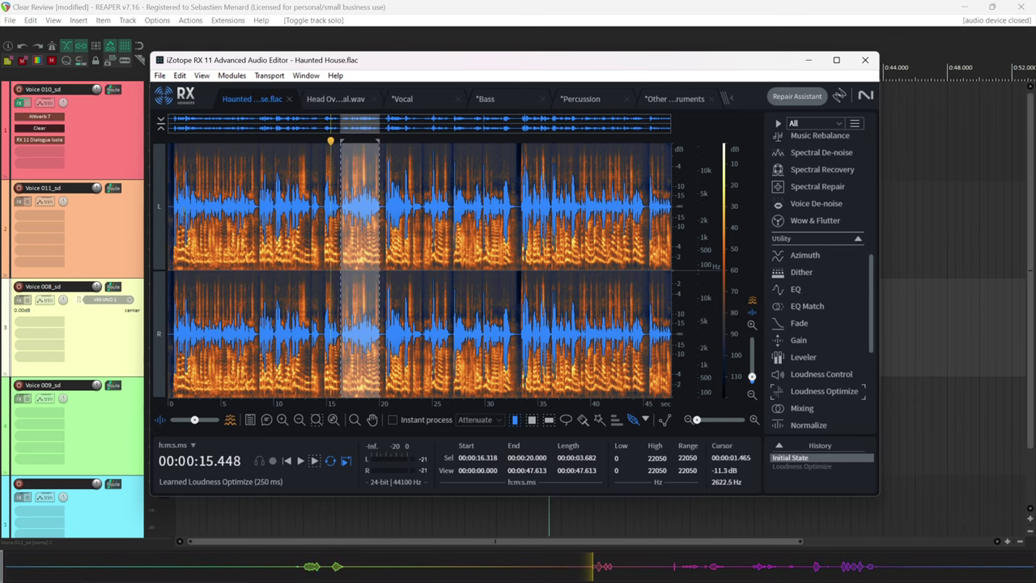
- Set the editor's channel mode to Mid / Side
left_click(202, 75)
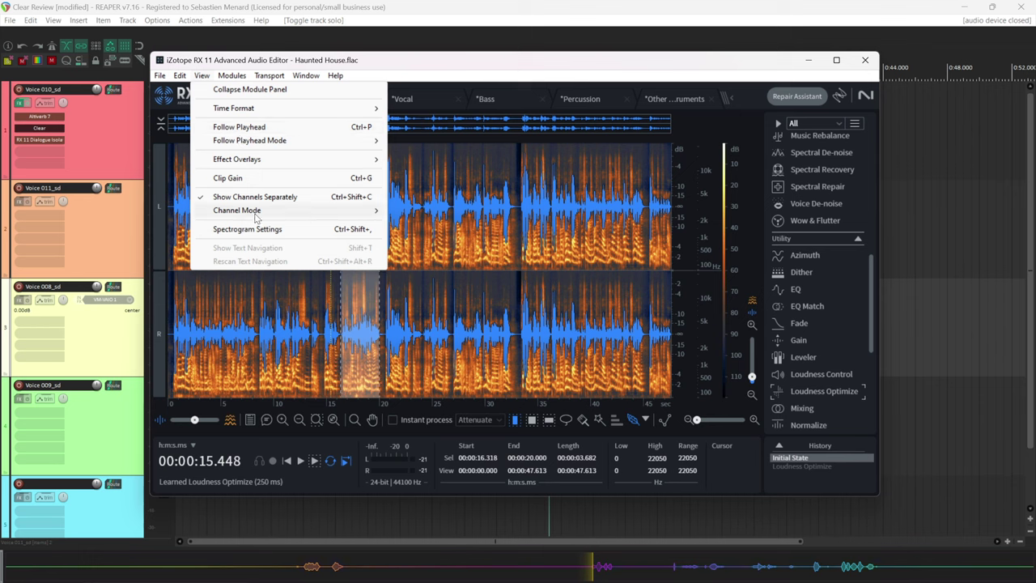
mouse_move(307, 211)
left_click(434, 225)
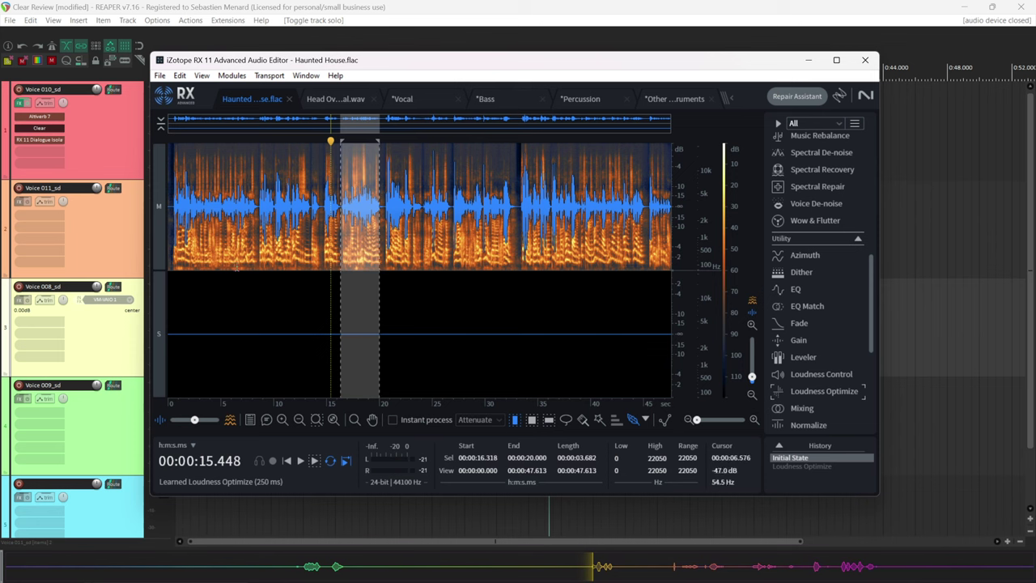
- Isolate the Mid channel of Head Over Heal.wav and play a short passage from about 26 seconds
left_click(338, 99)
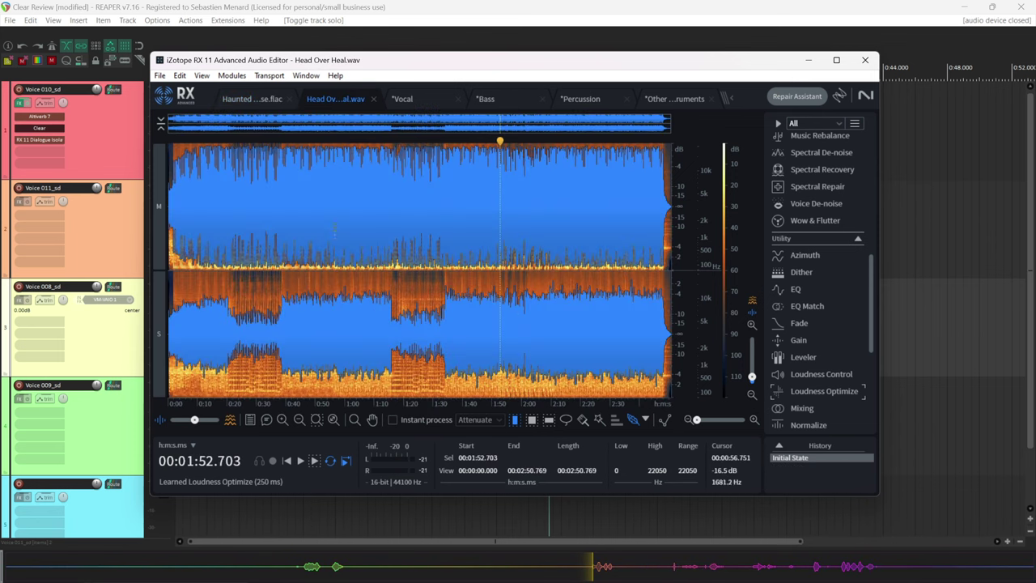
left_click(160, 202)
left_click(243, 171)
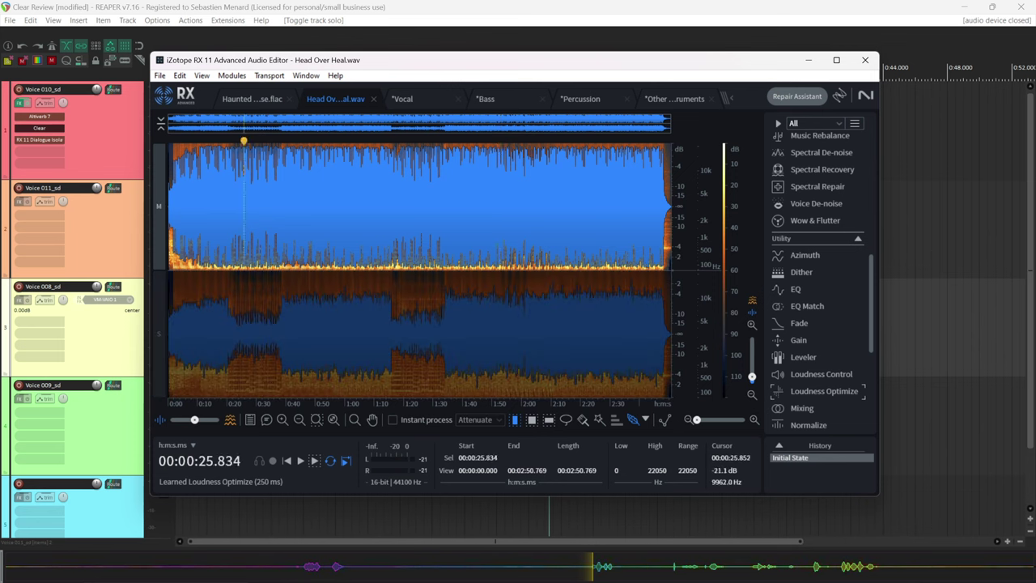
key("space")
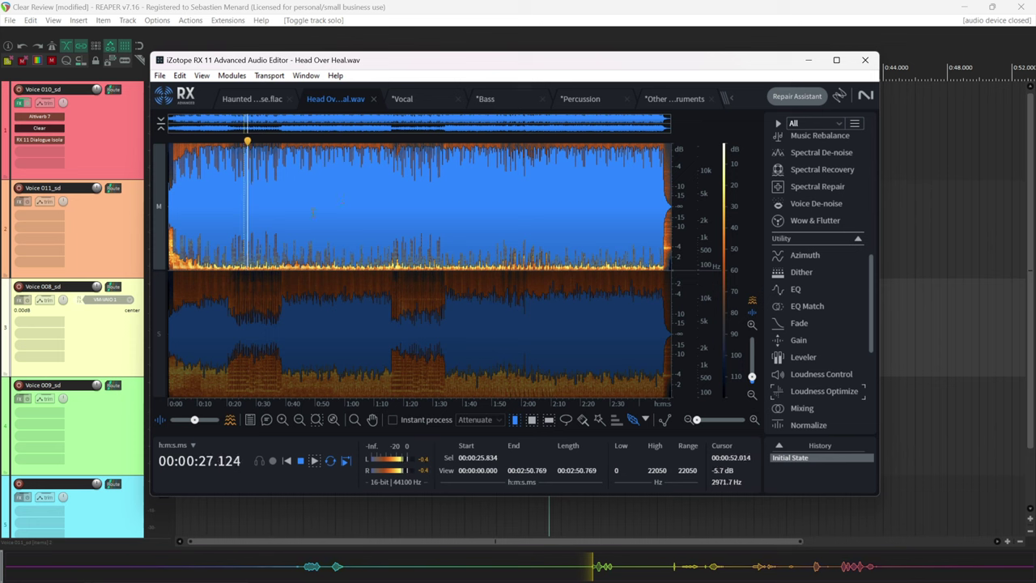
key("space")
- Play only the Side channel of Head Over Heal.wav from about 28 seconds and reactivate both channels
left_click(160, 326)
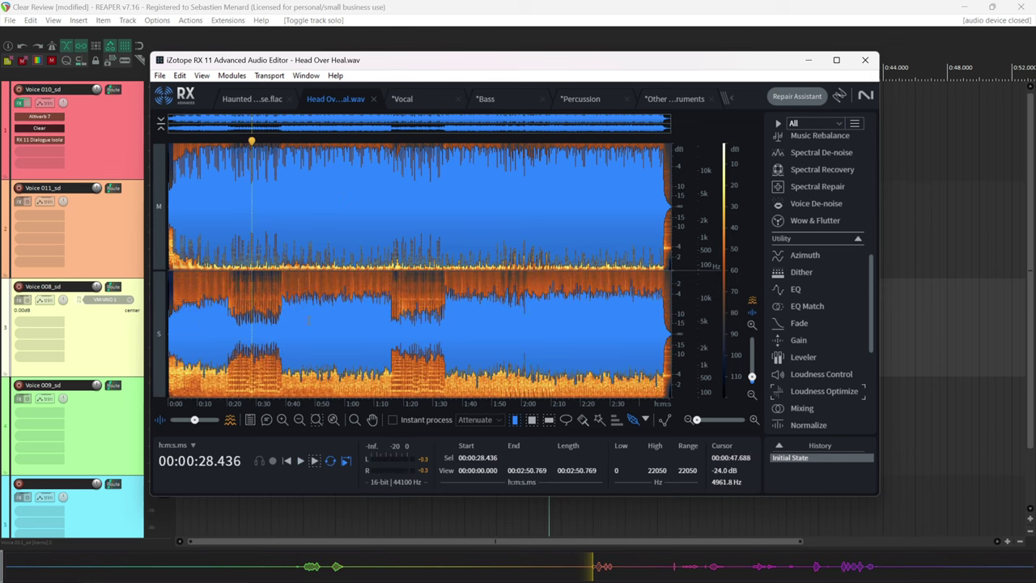
left_click(164, 322)
key("space")
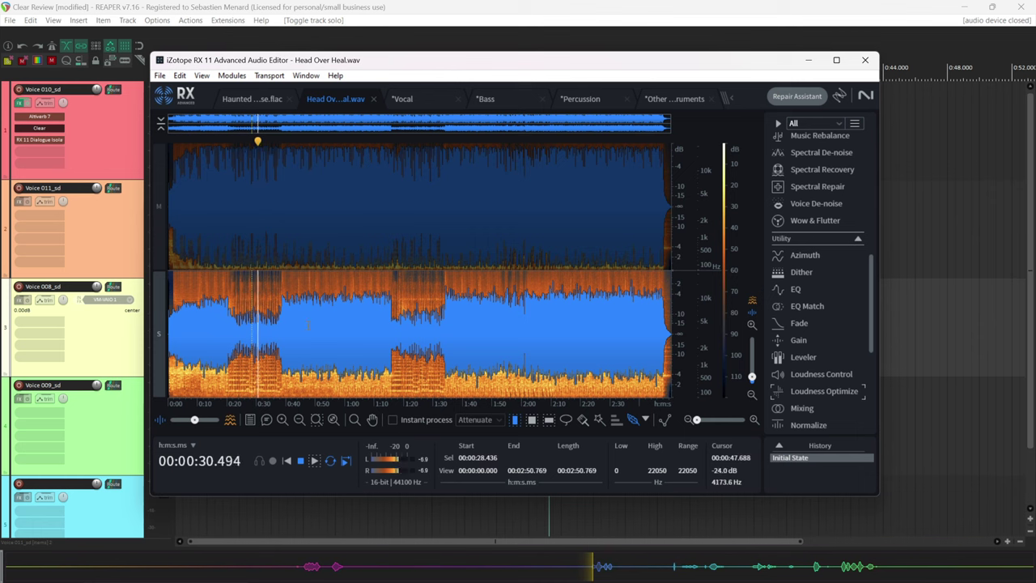
left_click(160, 340)
left_click(159, 345)
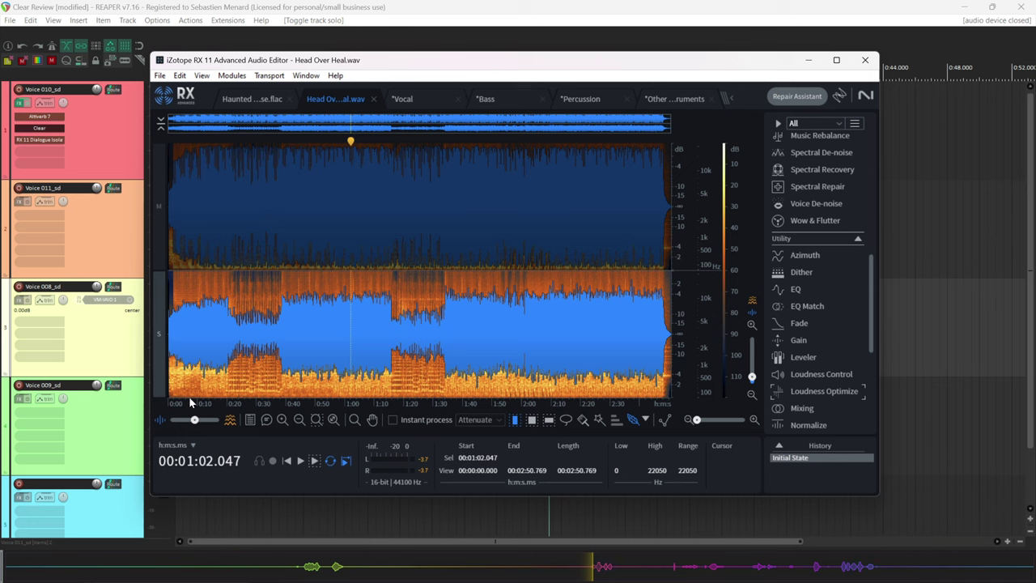
left_click(161, 239)
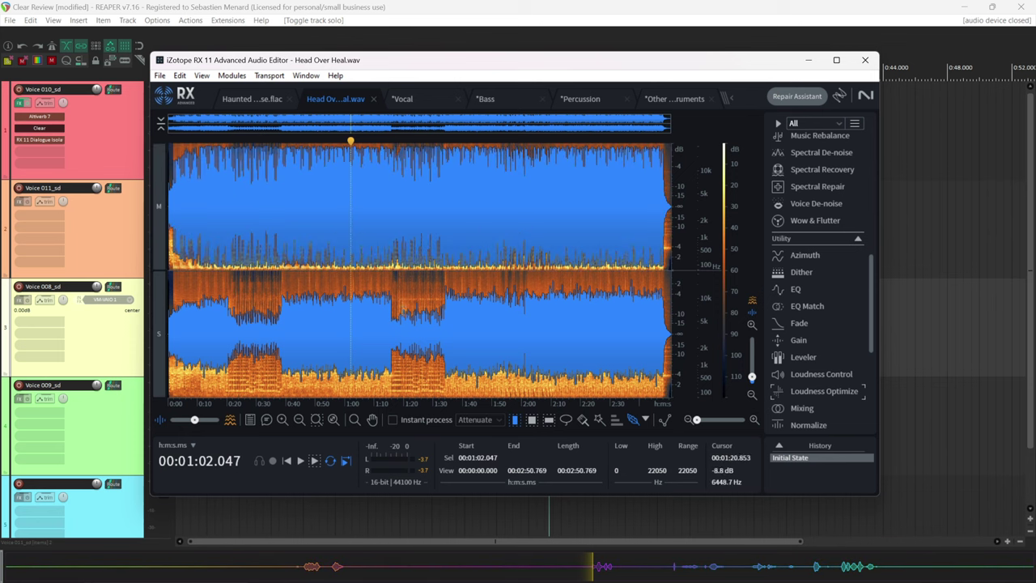